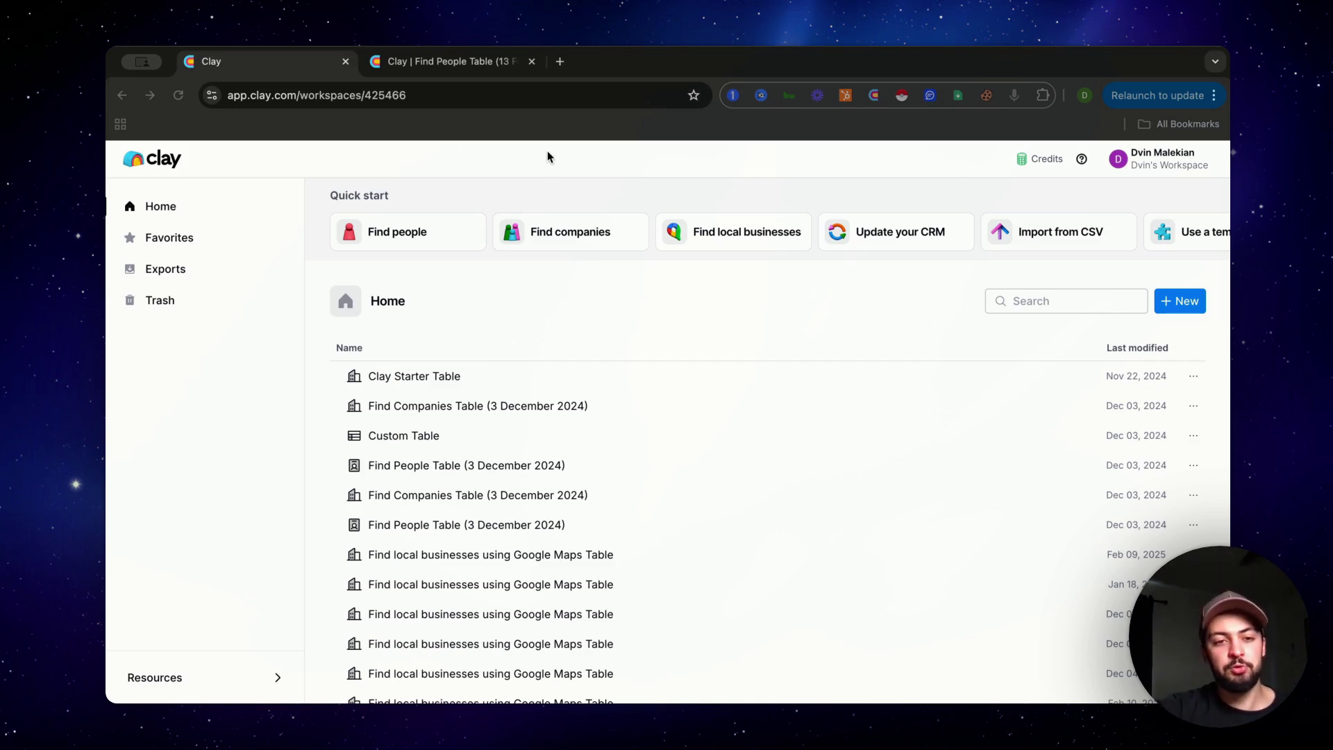
Step: Start a people search and add Founder to the included job titles
{"action": "left_click", "coordinate": [392, 241]}
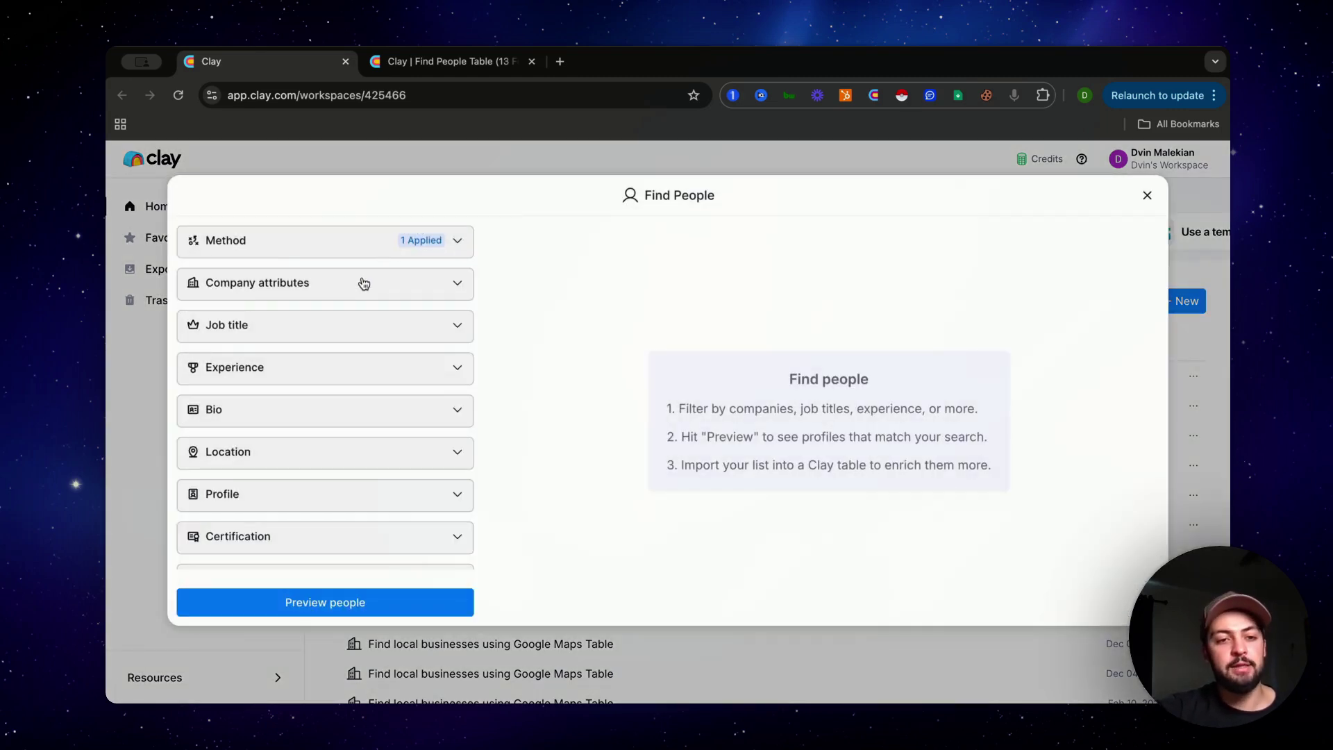
{"action": "left_click", "coordinate": [282, 316]}
{"action": "left_click", "coordinate": [300, 373]}
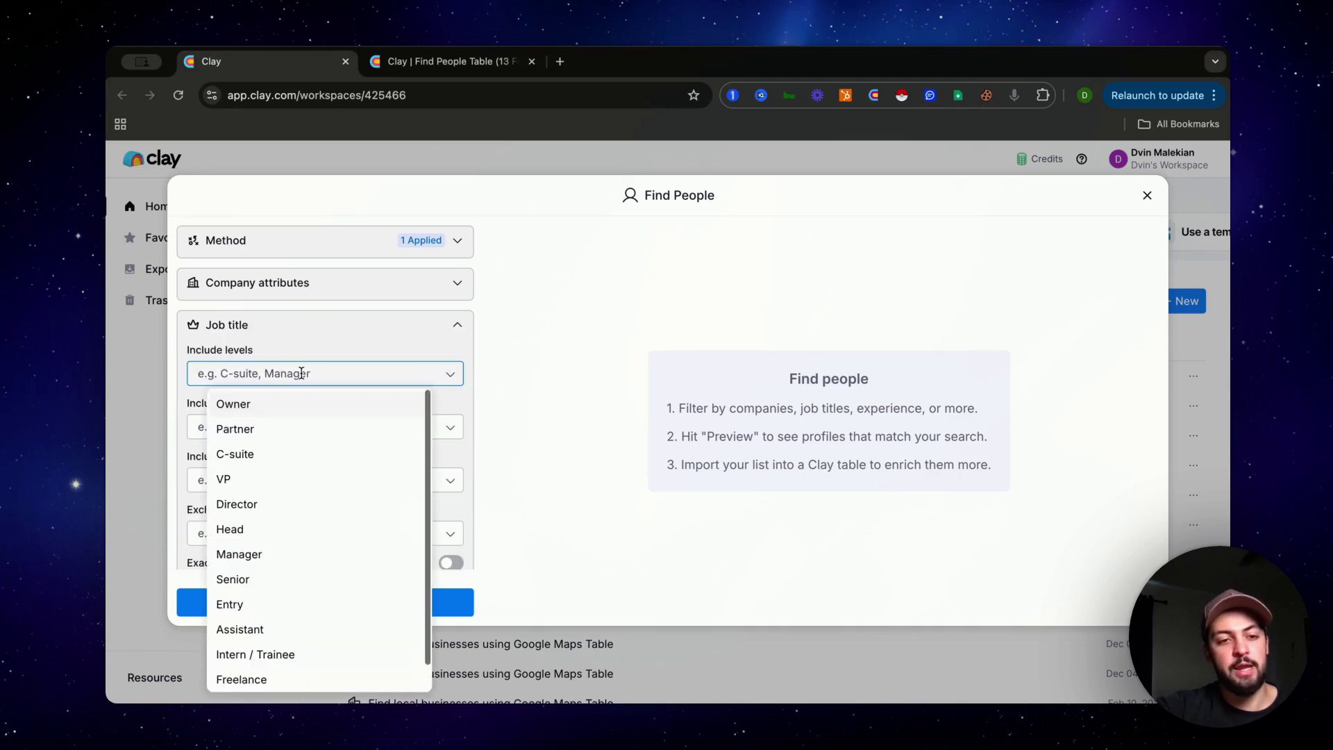
{"action": "left_click", "coordinate": [514, 386]}
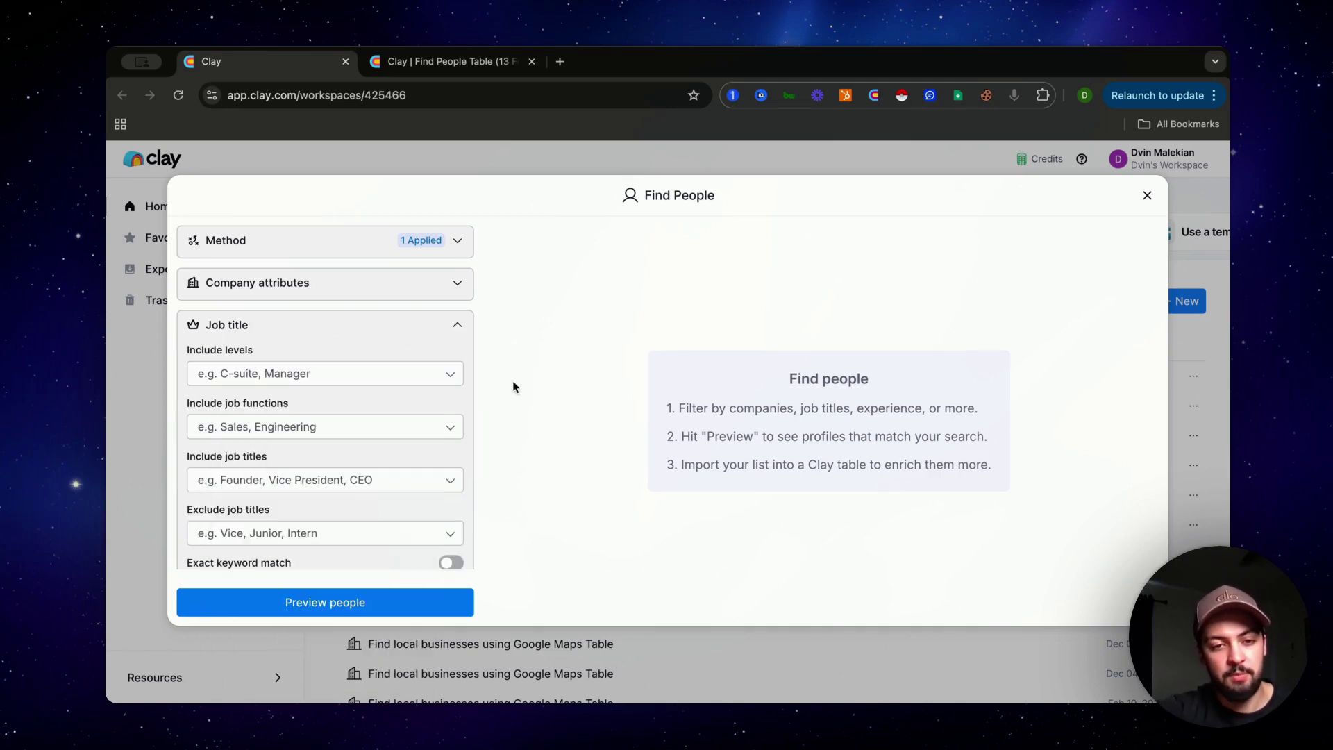
{"action": "left_click", "coordinate": [369, 479]}
{"action": "type", "text": "Founder"}
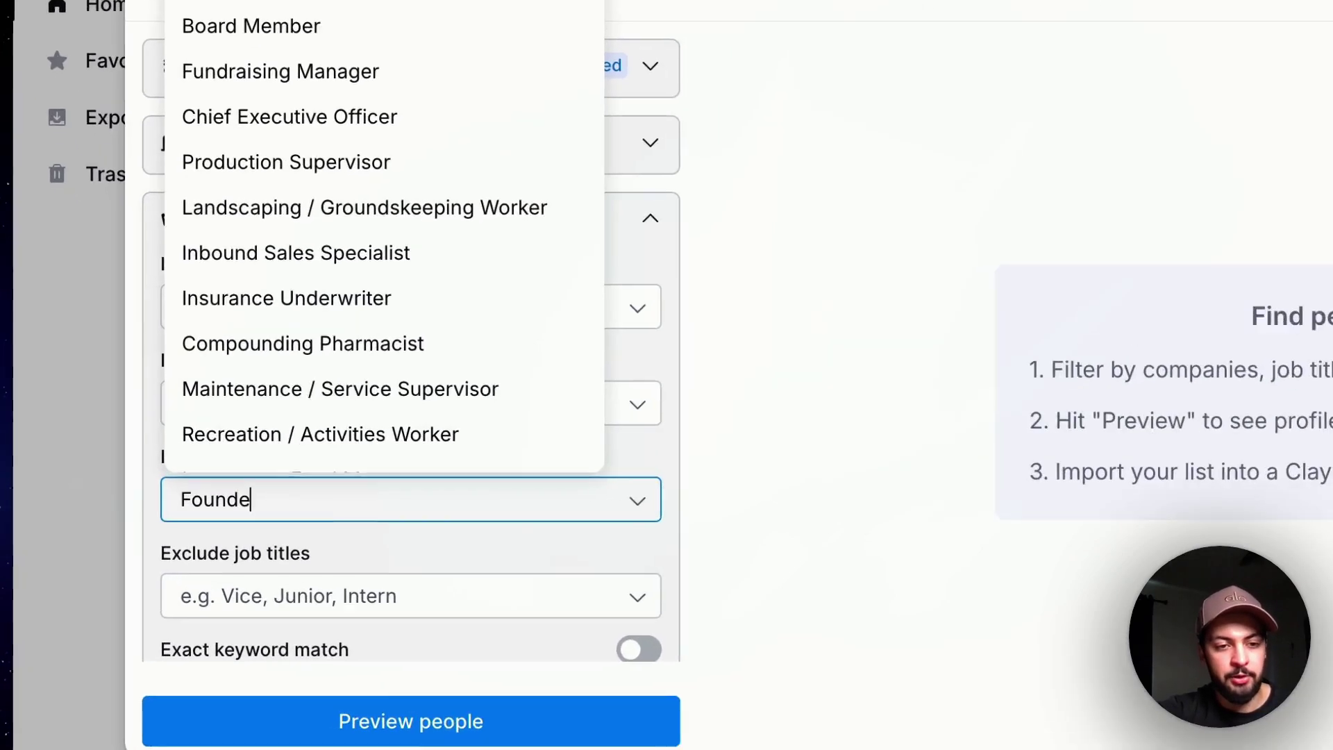
{"action": "key", "text": "Return"}
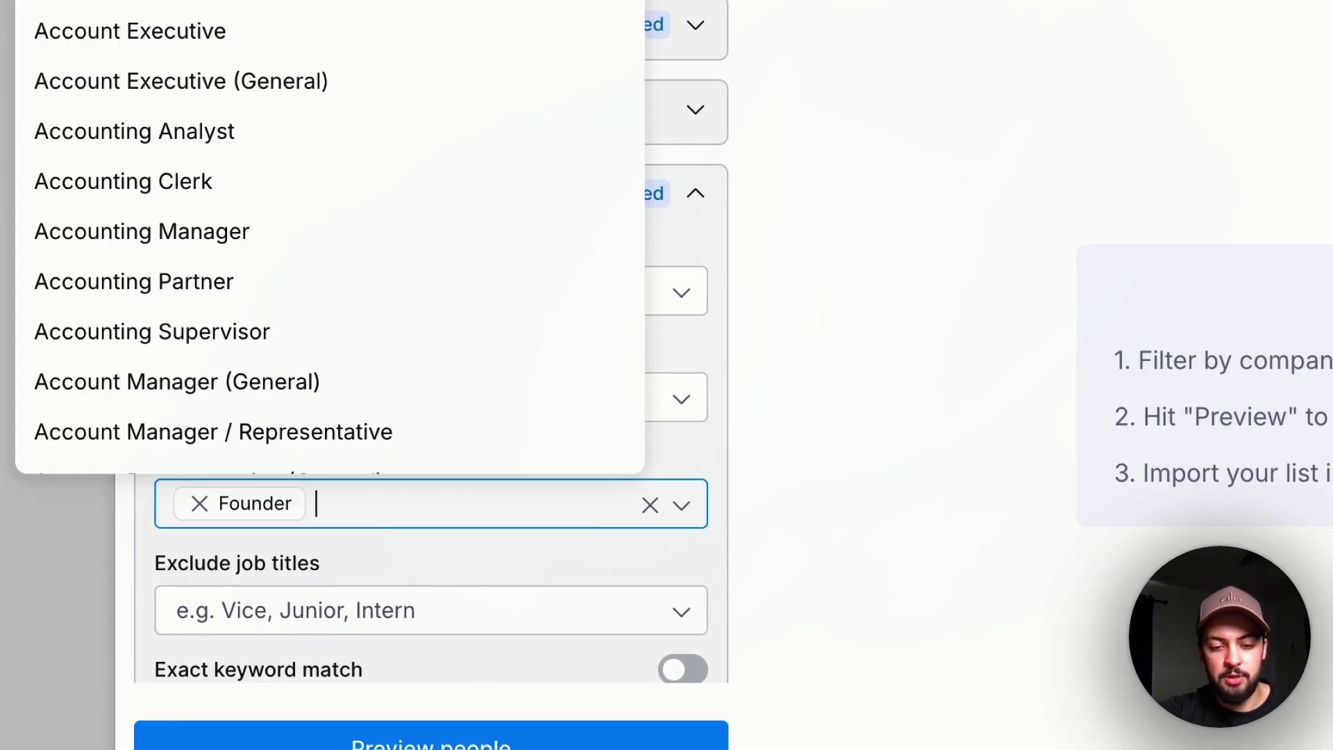
Step: Add Head of Sales and Director of Sales to the included job titles
{"action": "type", "text": "Head of Sales"}
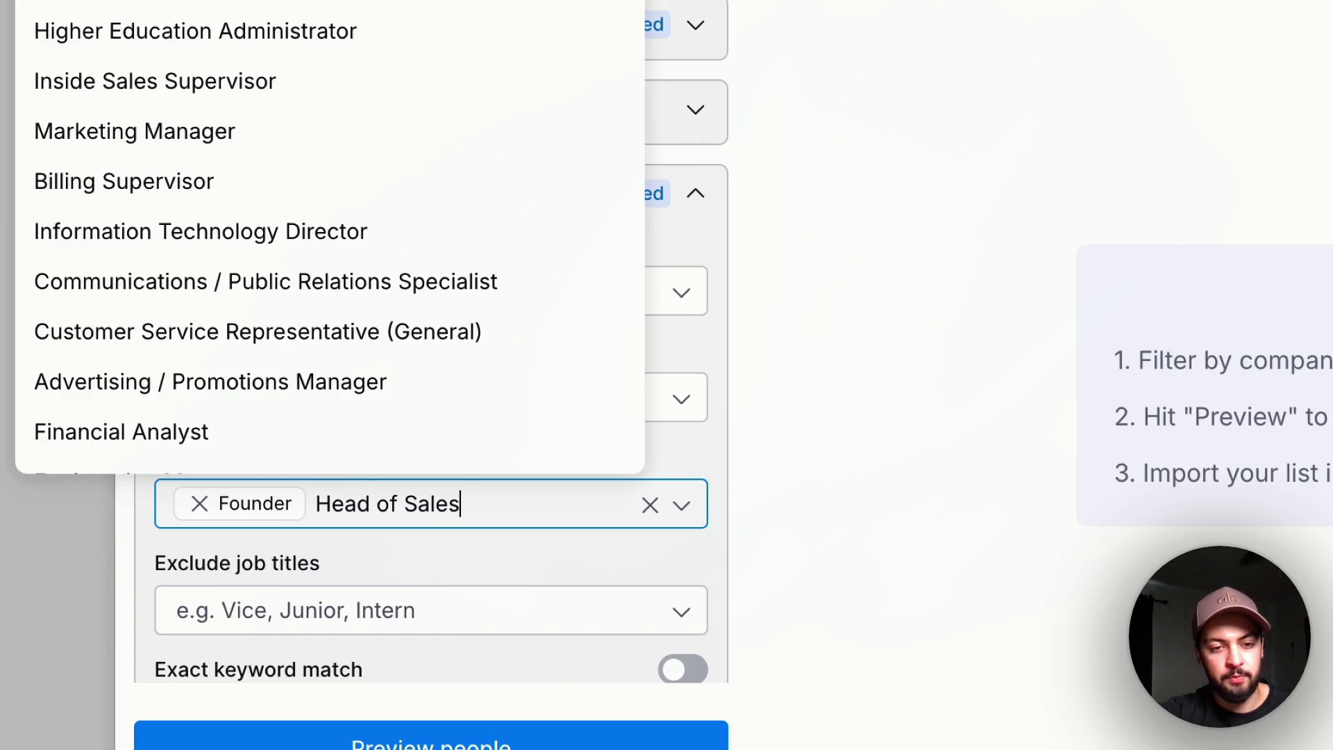
{"action": "key", "text": "Return"}
{"action": "type", "text": "Director of"}
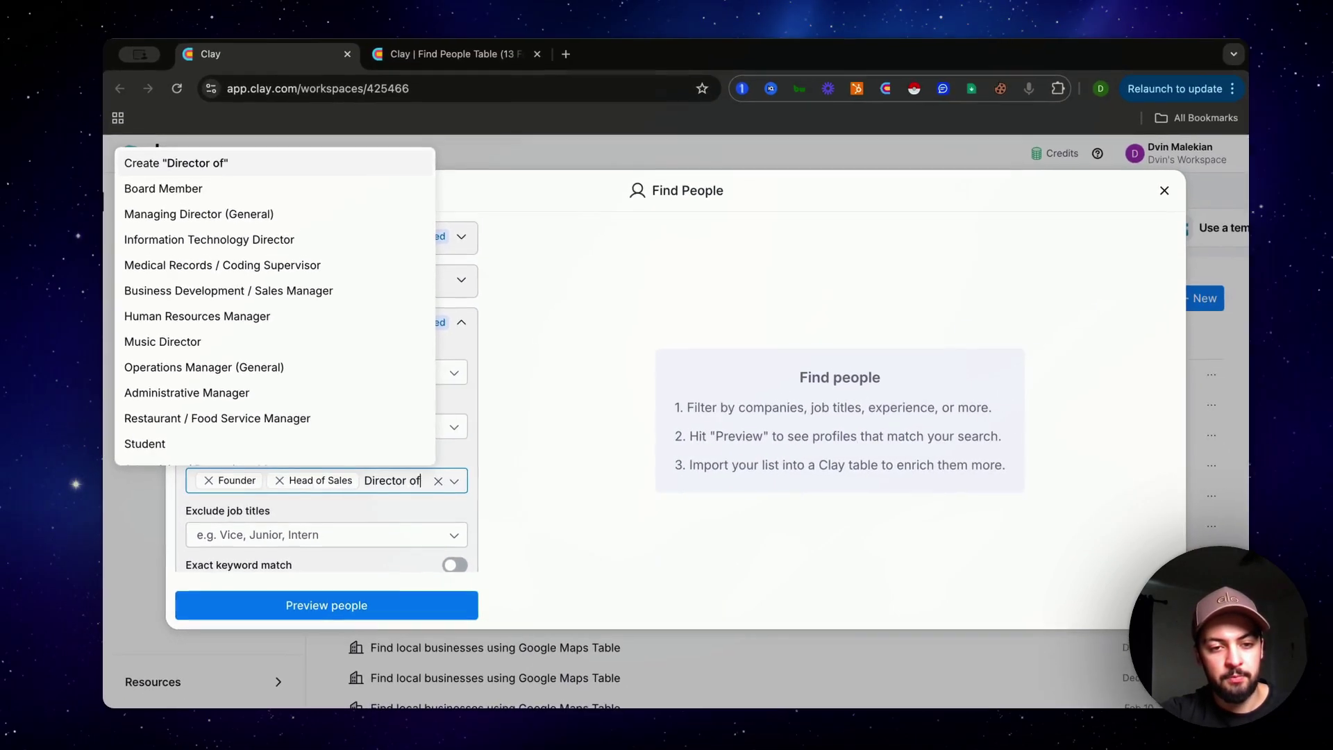
{"action": "type", "text": " Sales"}
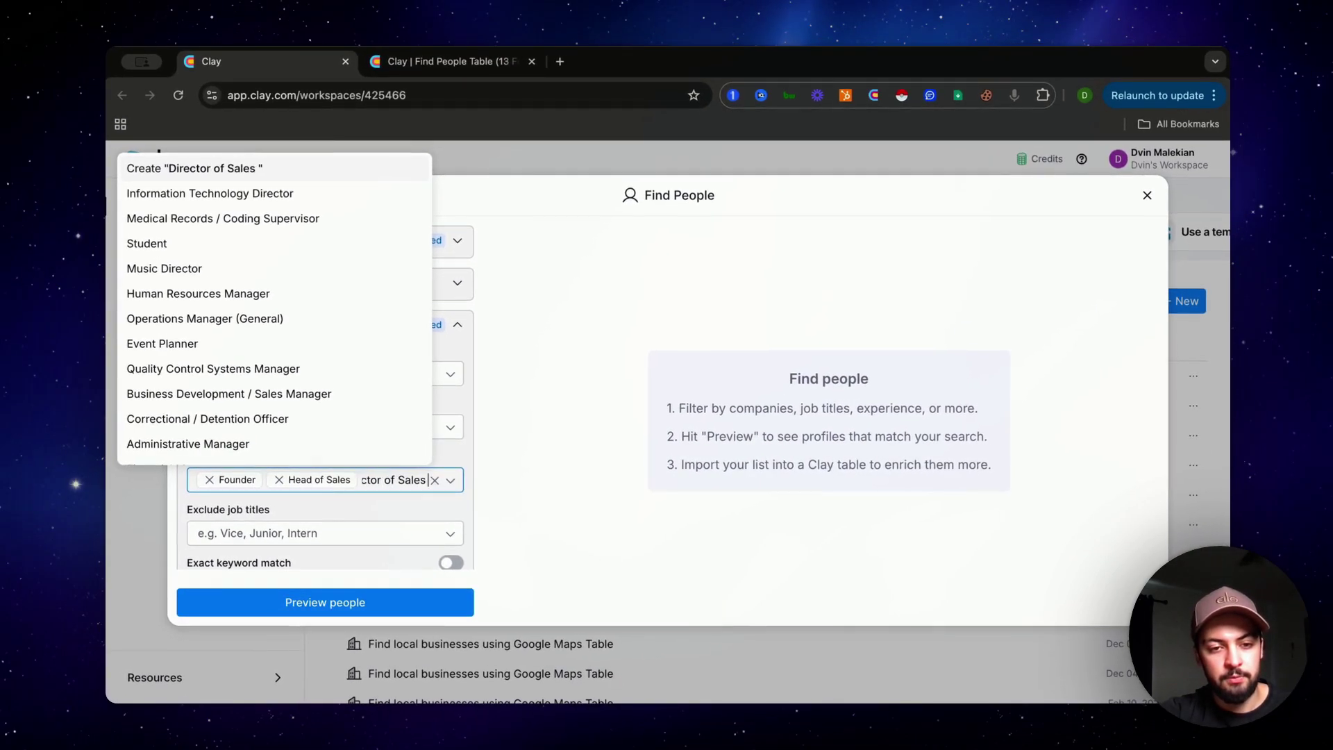
{"action": "key", "text": "Return"}
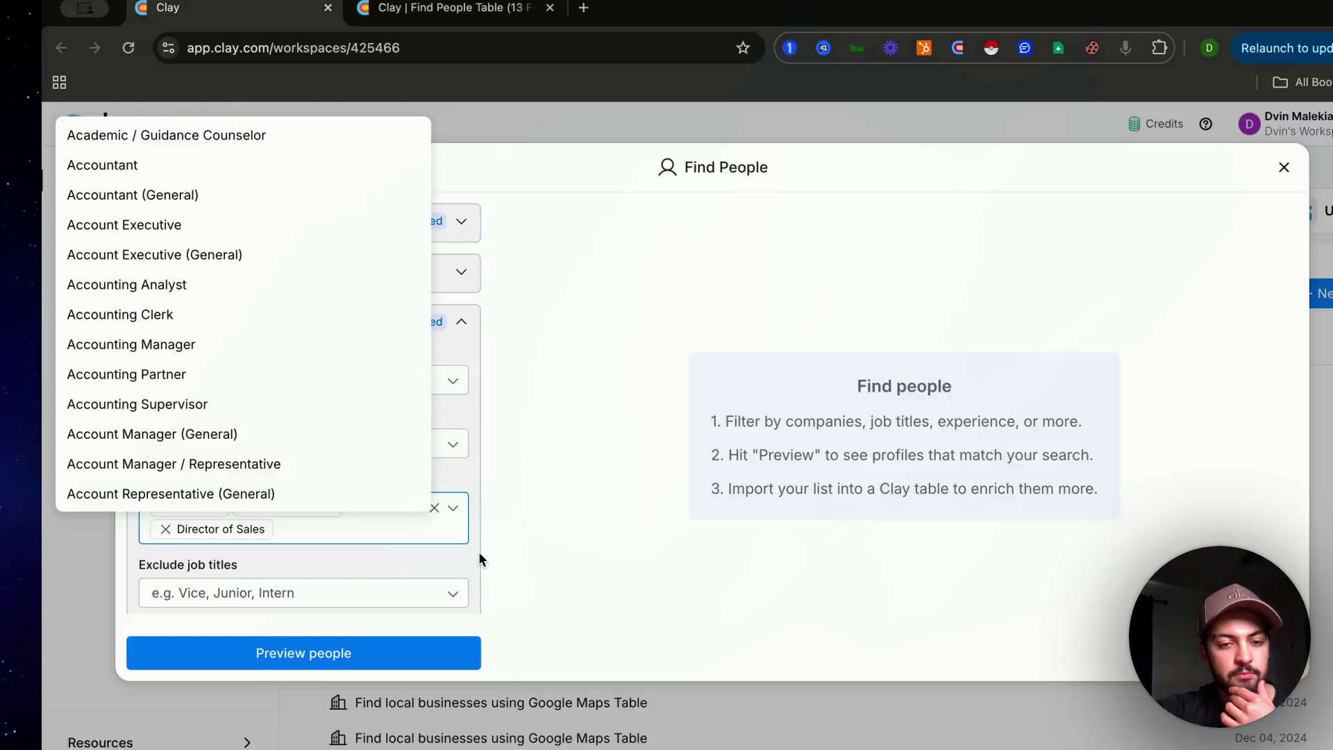
{"action": "left_click", "coordinate": [479, 520]}
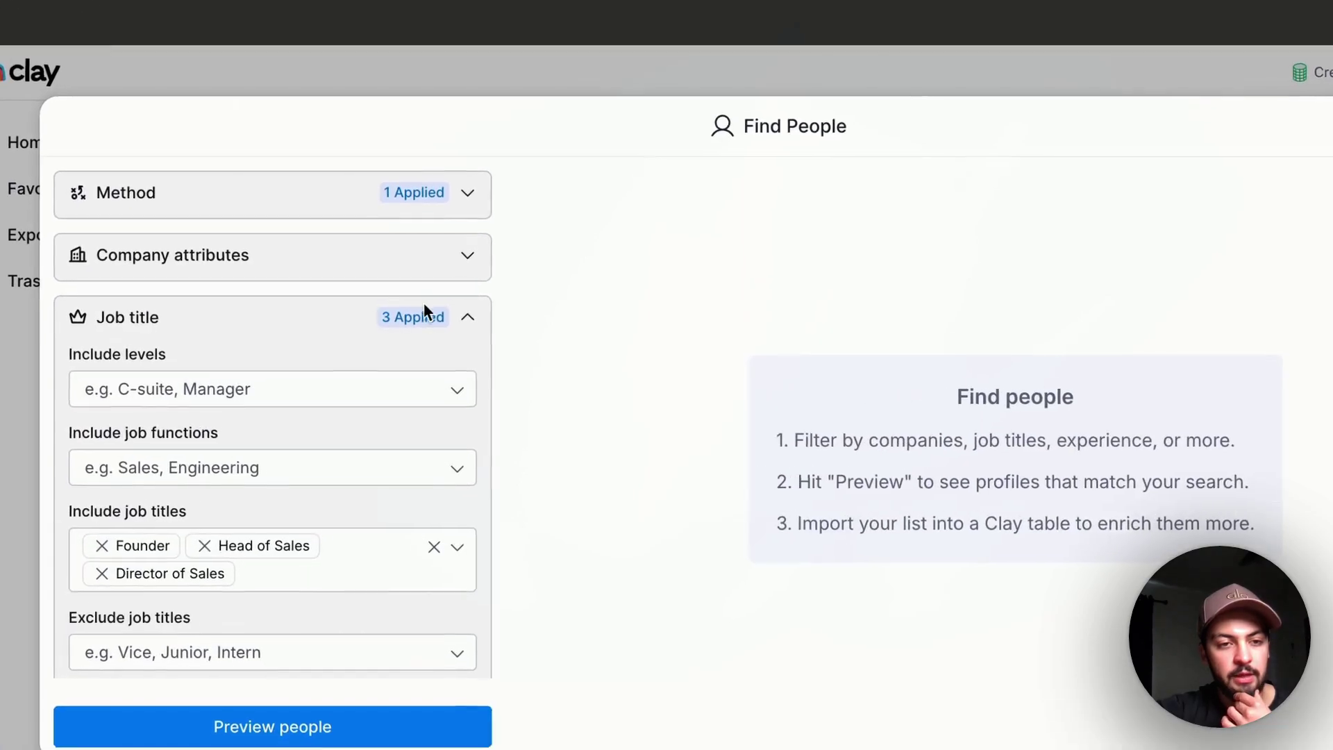
Step: Limit the company sizes to Self-employed, 2-10 employees and 11-50 employees
{"action": "left_click", "coordinate": [370, 286]}
{"action": "left_click", "coordinate": [278, 326]}
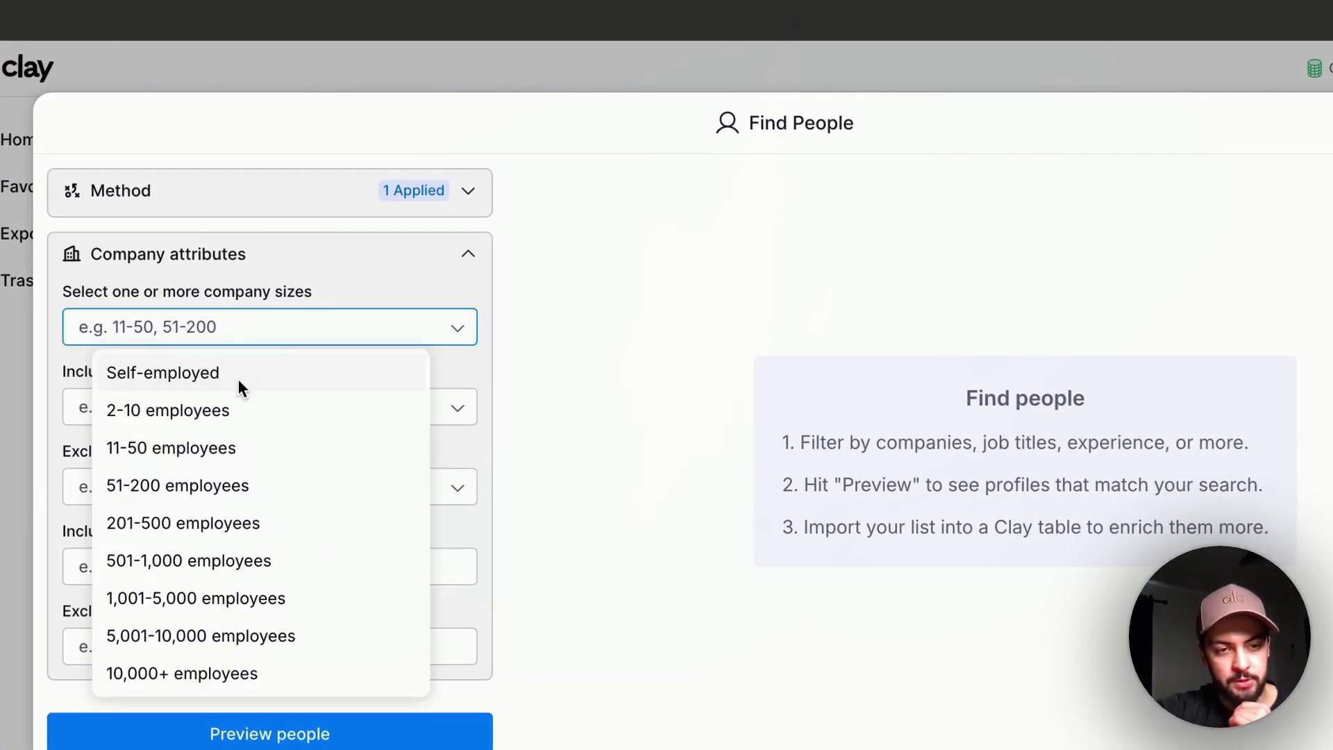
{"action": "left_click", "coordinate": [221, 370]}
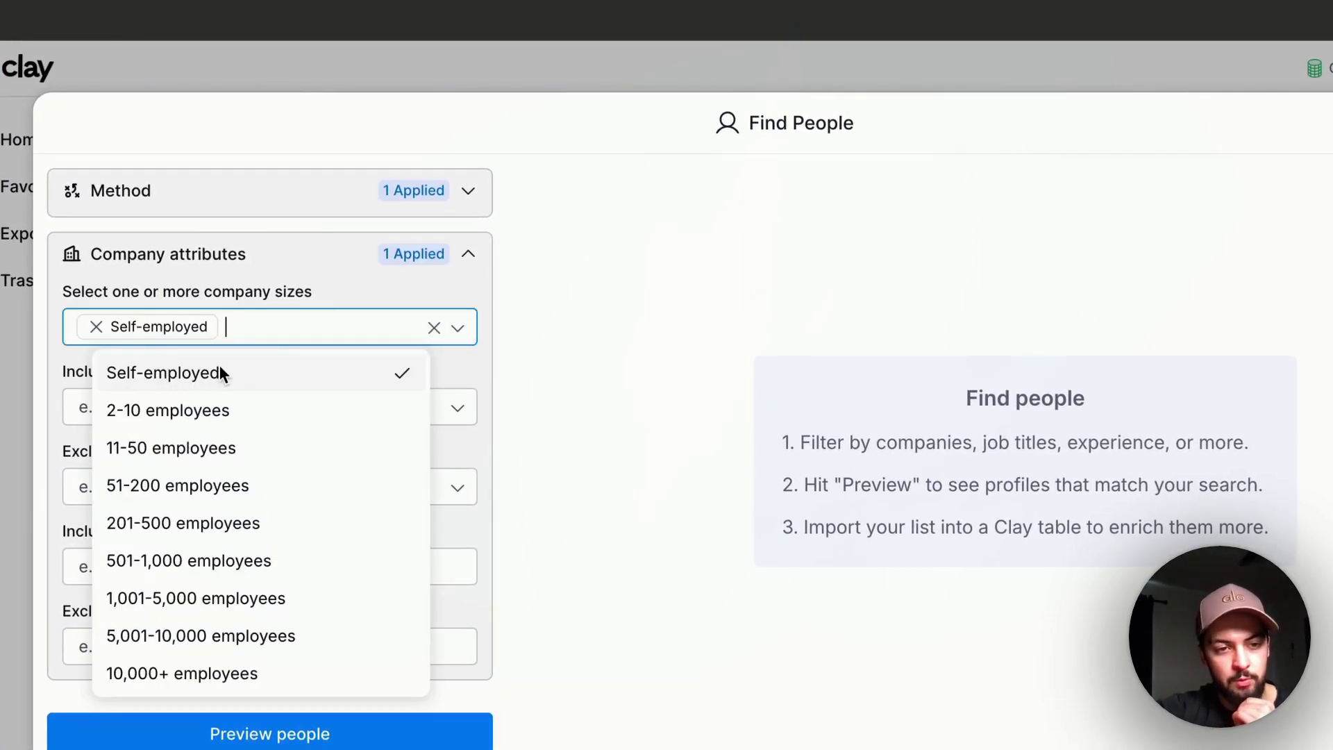
{"action": "left_click", "coordinate": [207, 410]}
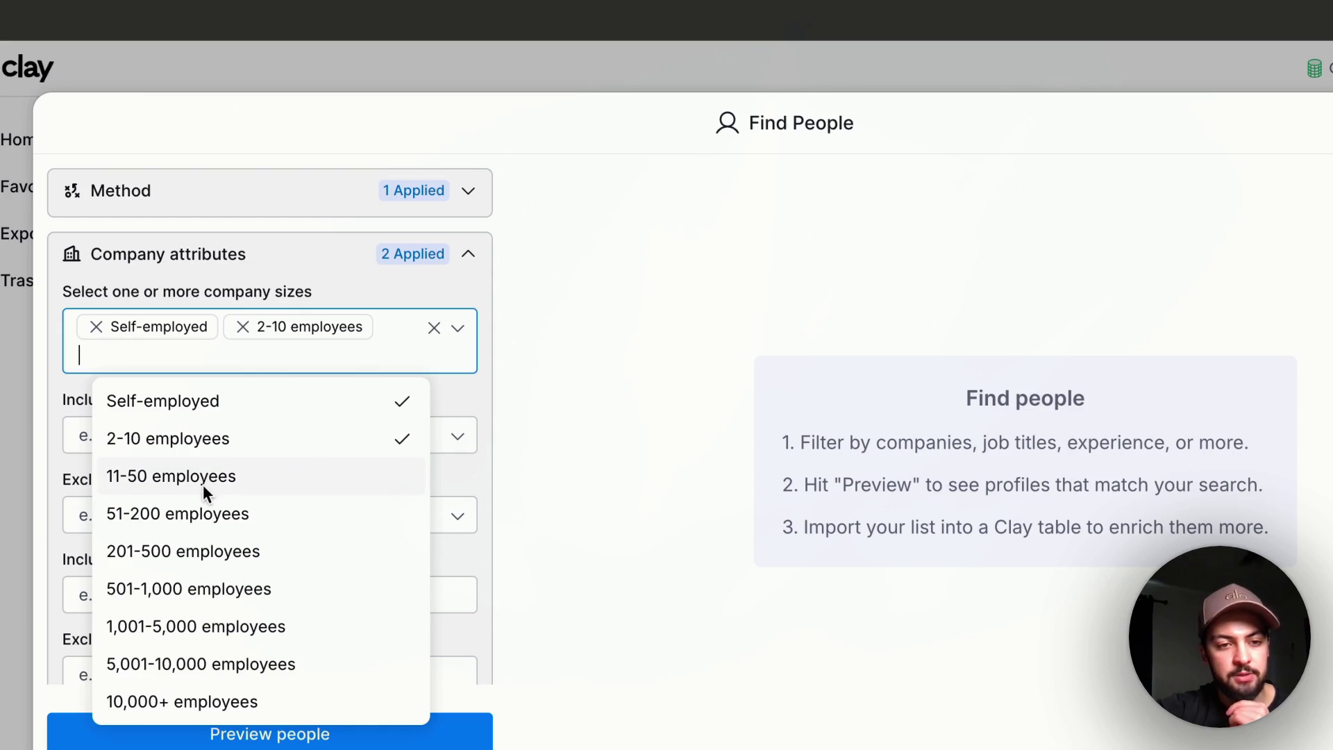
{"action": "left_click", "coordinate": [202, 488]}
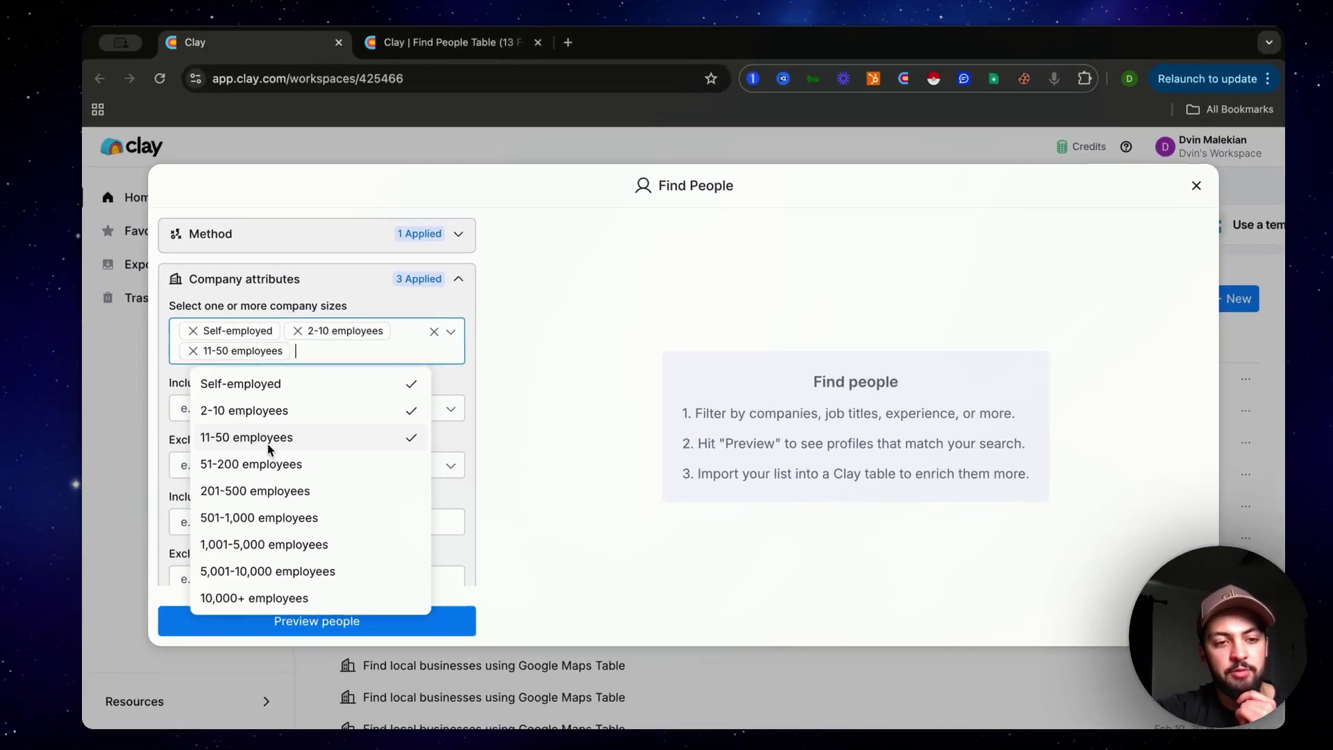
{"action": "left_click", "coordinate": [526, 455]}
Step: Set the maximum months in current role to 4 and generate the people preview
{"action": "scroll", "coordinate": [453, 414], "scroll_direction": "down", "scroll_amount": 10}
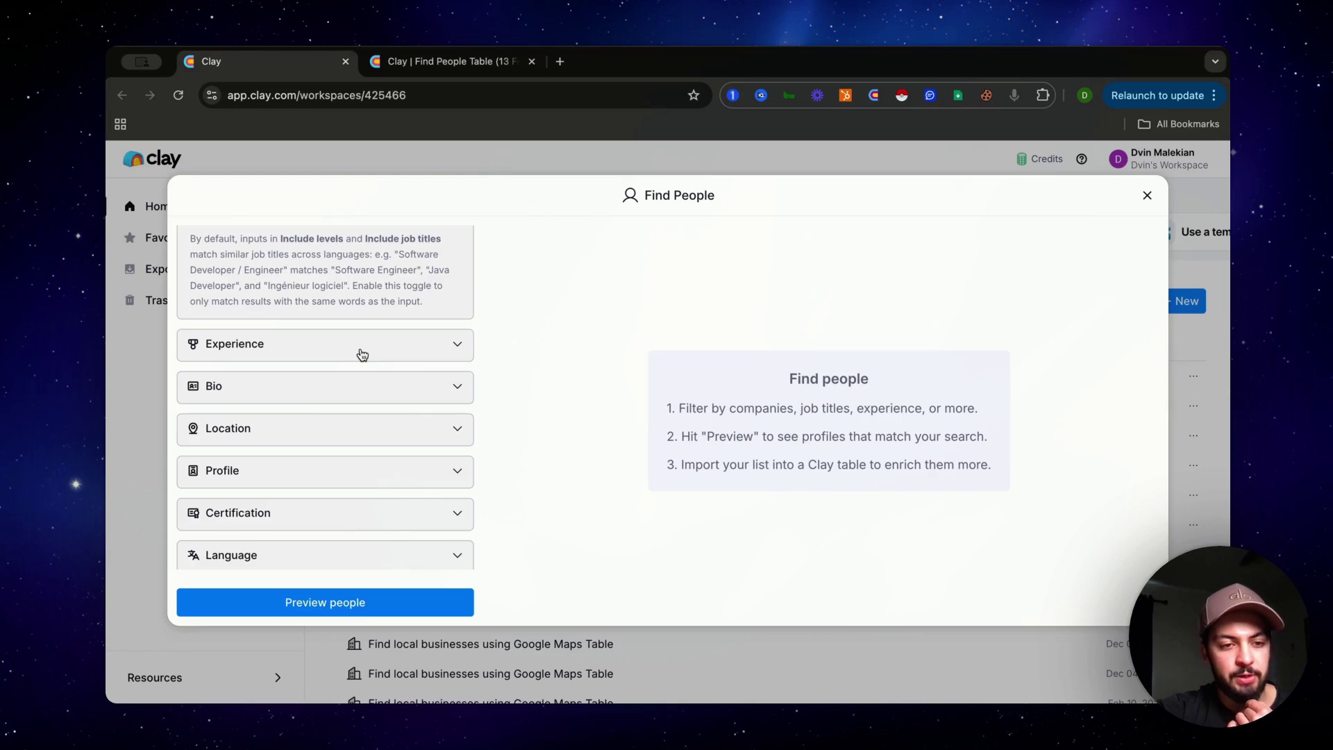
{"action": "left_click", "coordinate": [361, 351]}
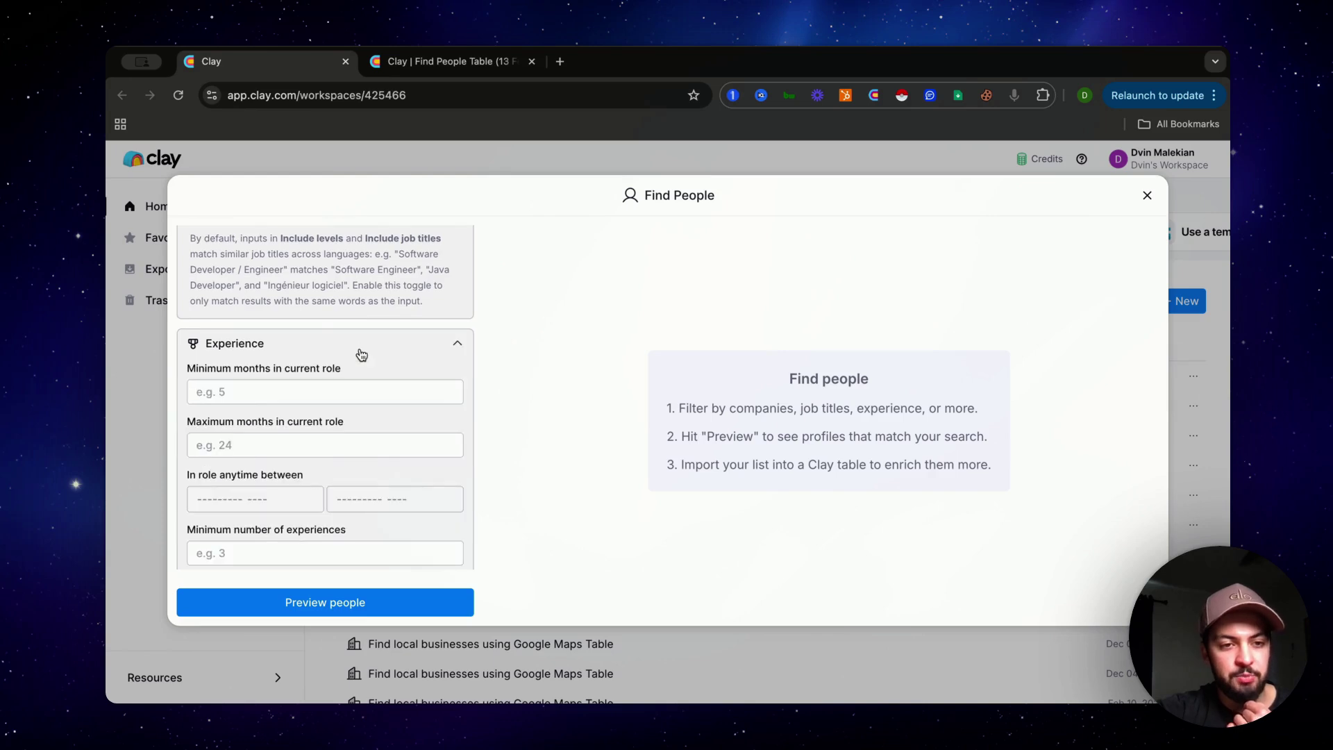
{"action": "left_click", "coordinate": [299, 447]}
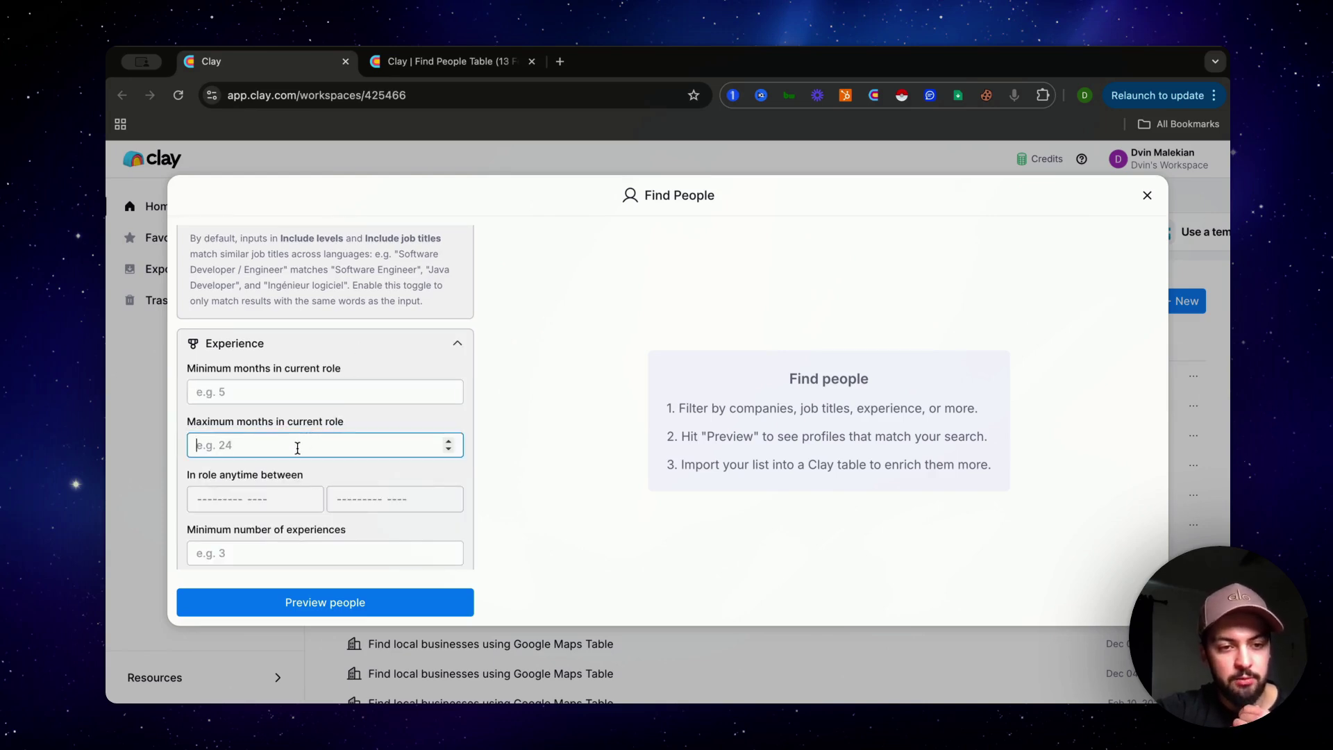
{"action": "left_click", "coordinate": [448, 442]}
{"action": "left_click", "coordinate": [449, 441]}
{"action": "left_click", "coordinate": [448, 442]}
{"action": "left_click", "coordinate": [449, 441]}
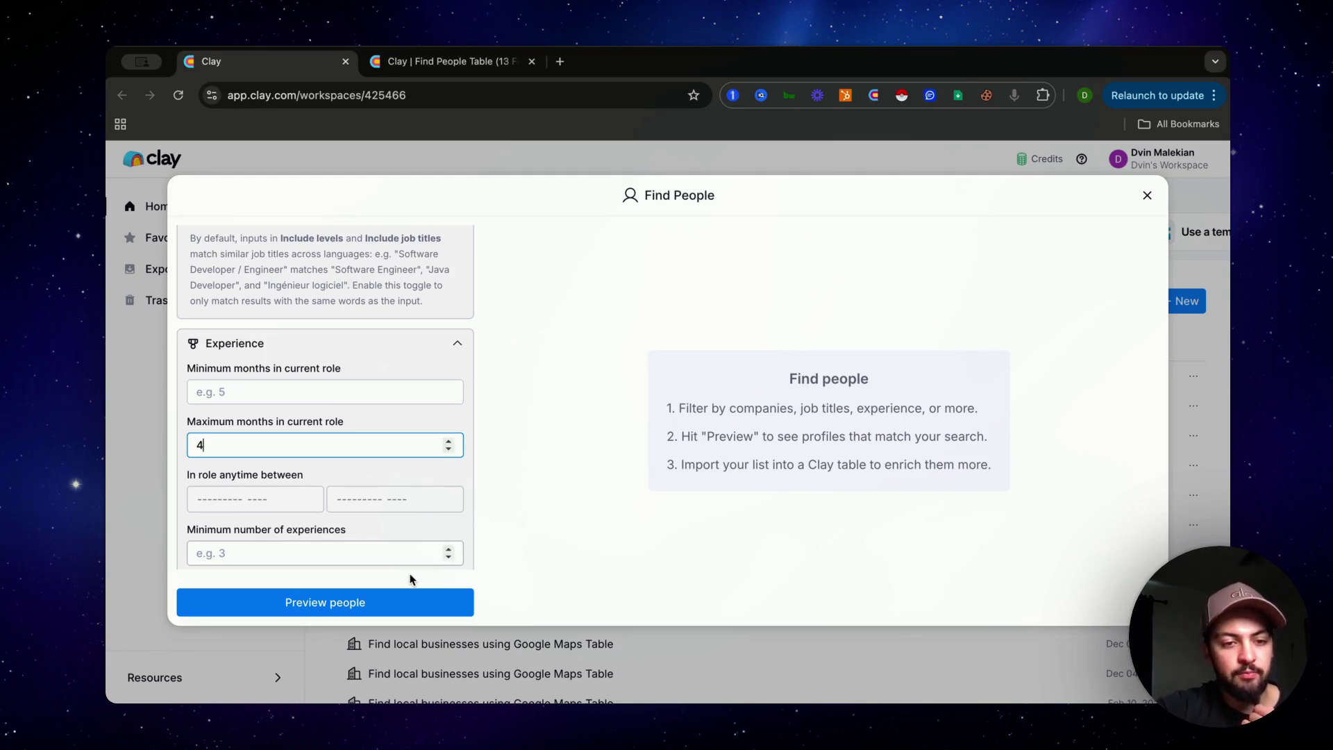
{"action": "left_click", "coordinate": [394, 604]}
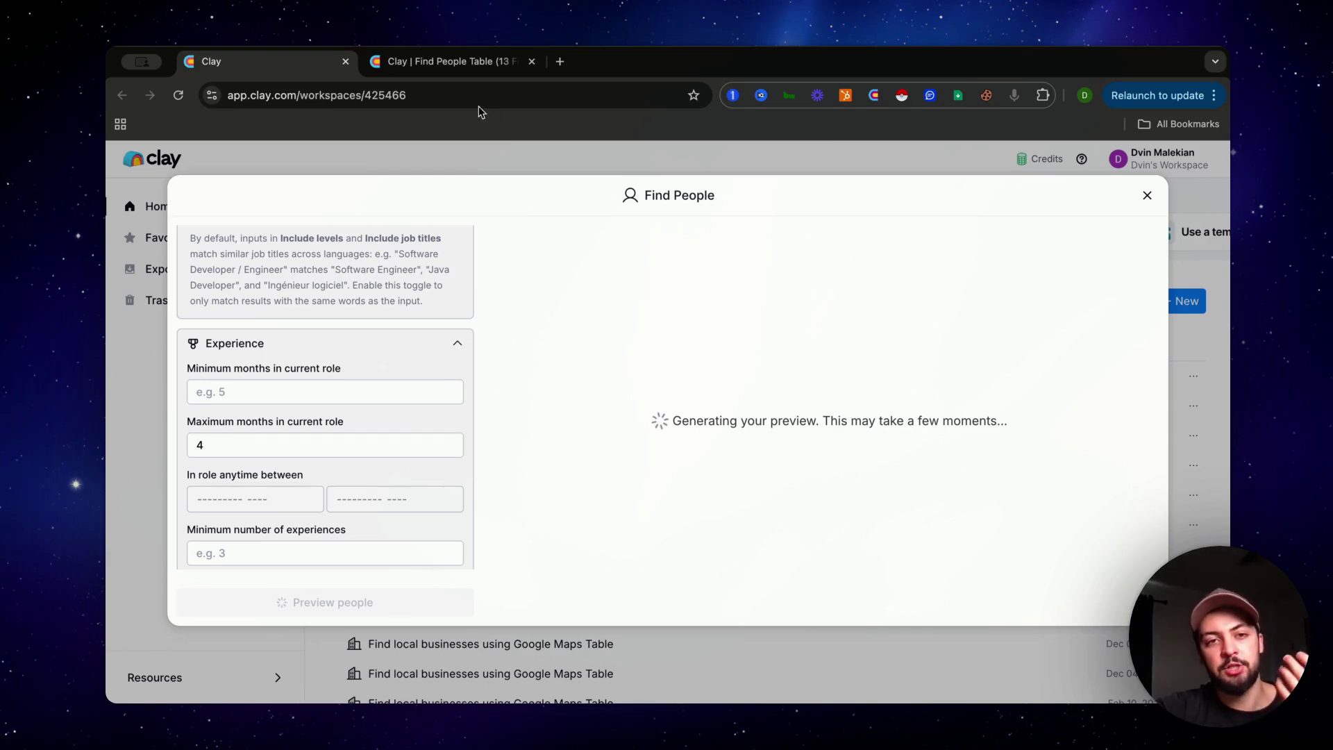
Step: Look briefly at the existing Find People table, then review the columns of the new search preview
{"action": "left_click", "coordinate": [456, 68]}
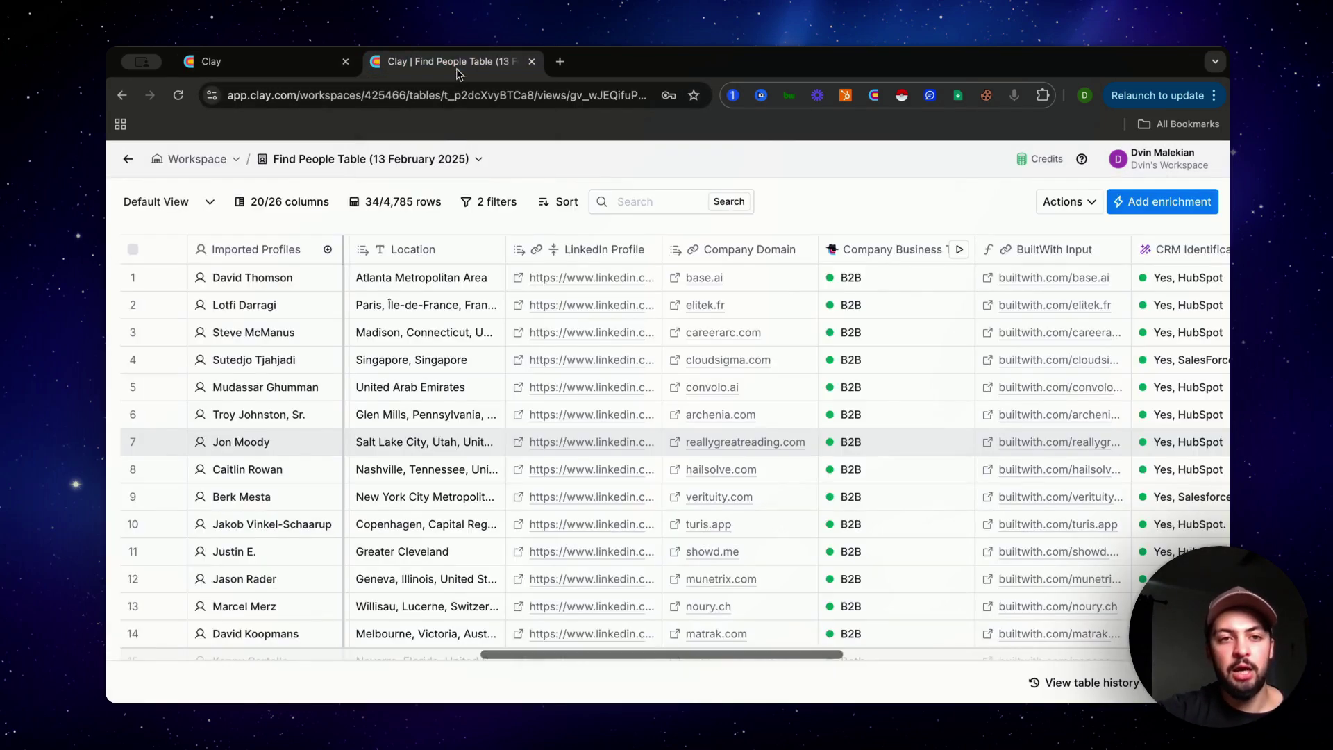
{"action": "left_click", "coordinate": [310, 64]}
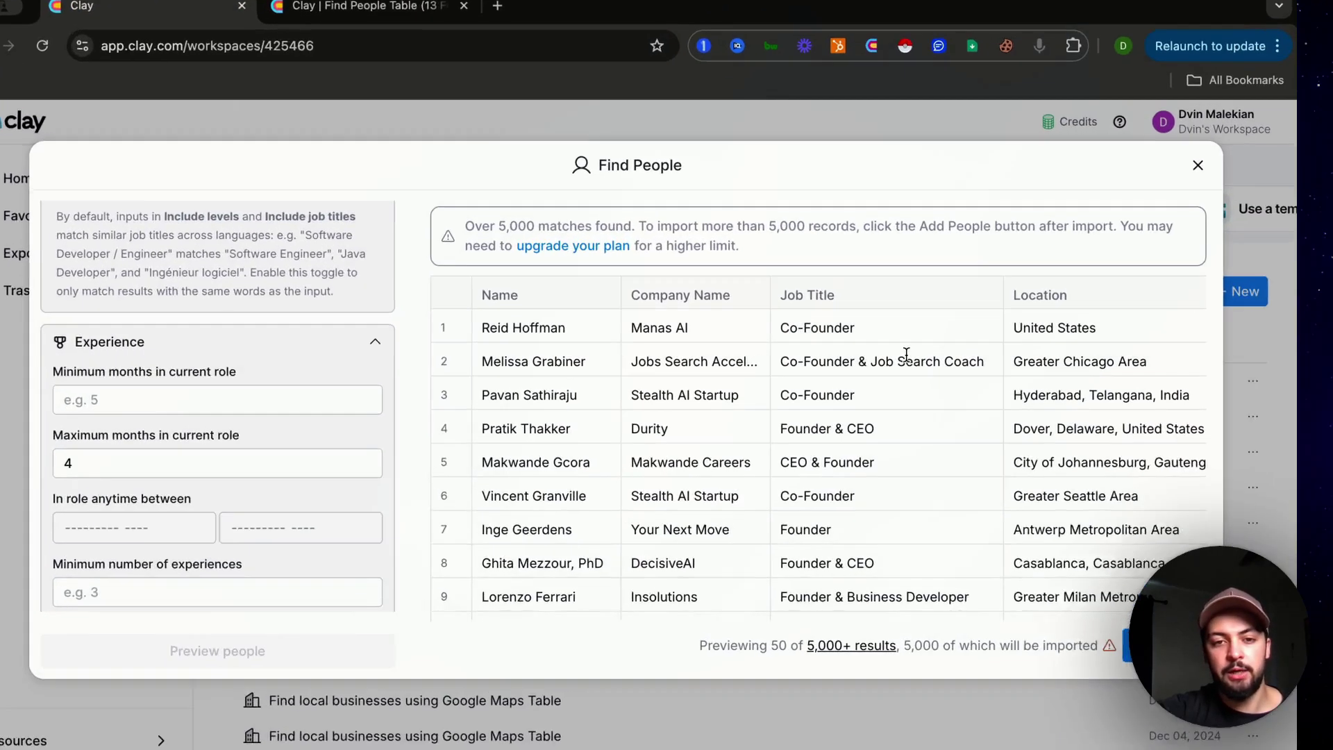
{"action": "scroll", "coordinate": [855, 348], "scroll_direction": "right", "scroll_amount": 3}
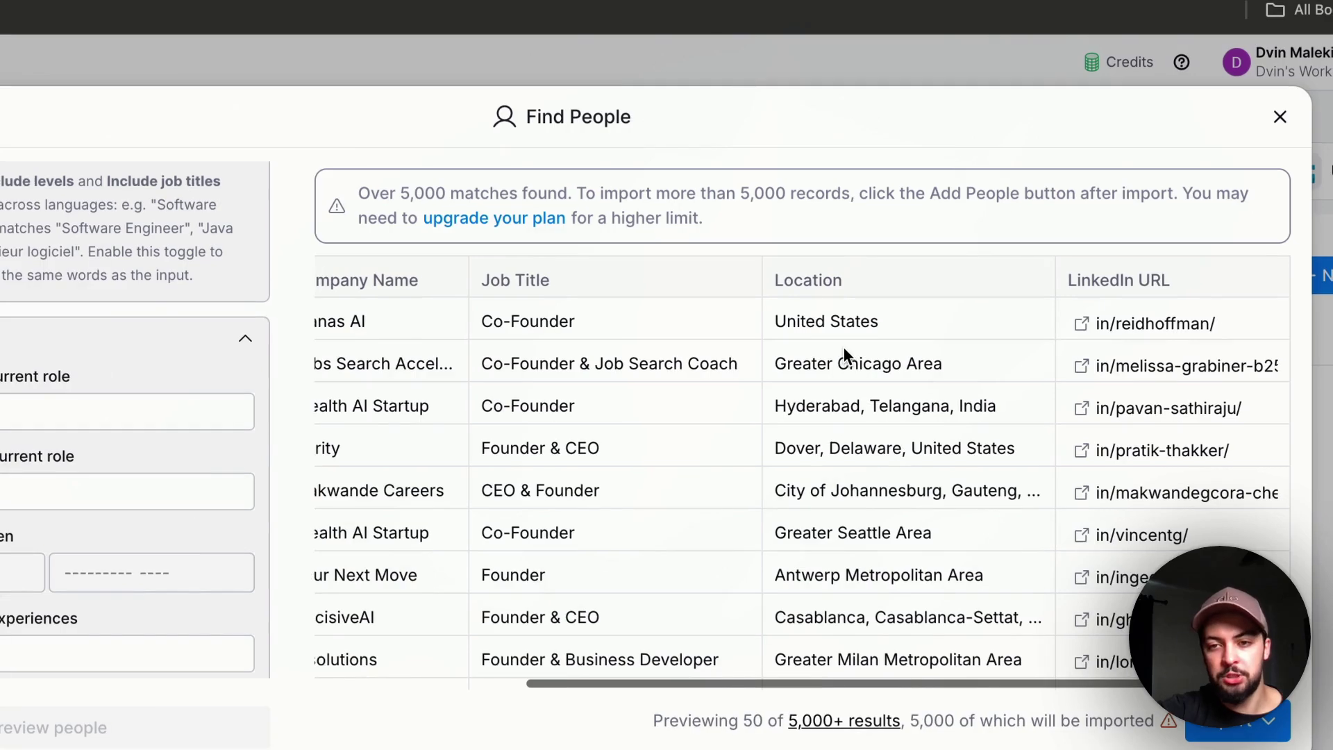
{"action": "scroll", "coordinate": [695, 365], "scroll_direction": "left", "scroll_amount": 3}
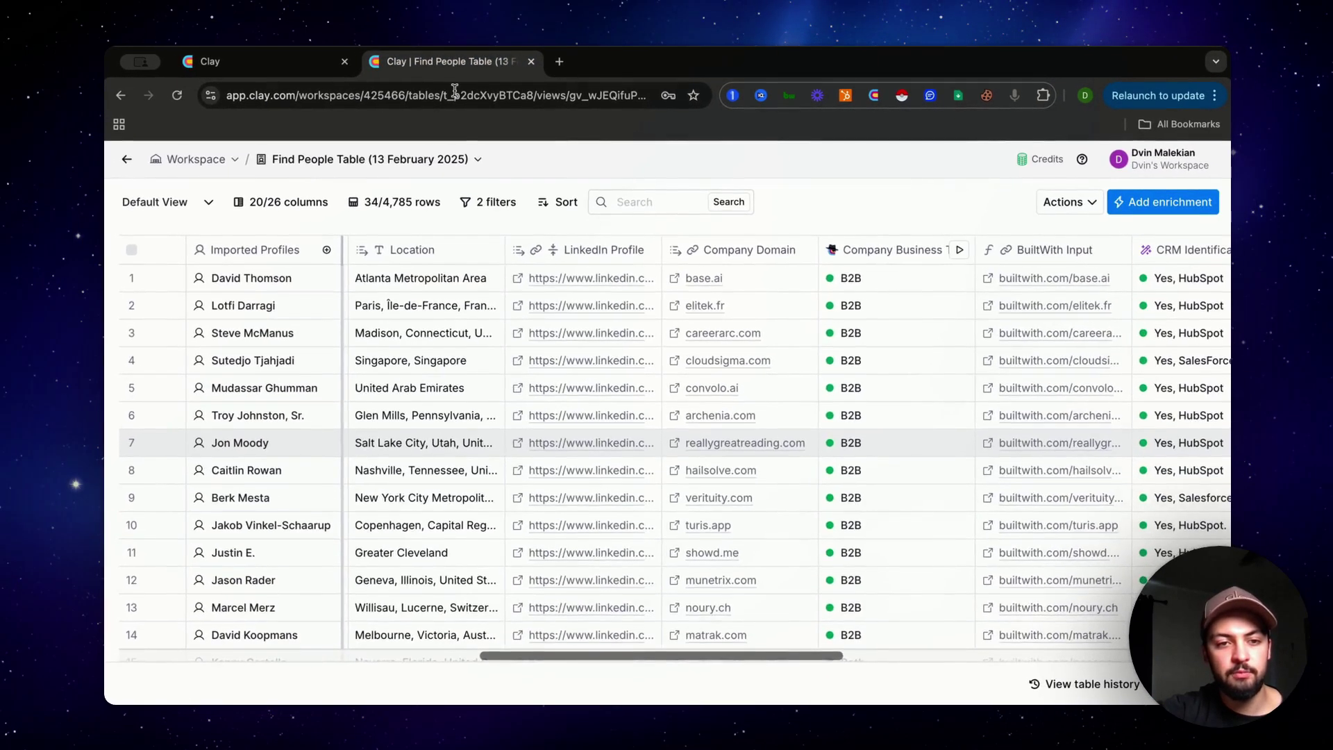
Step: In the Find People table of 13 February 2025, inspect the original company names and the Normalize Company Name column's settings
{"action": "scroll", "coordinate": [535, 332], "scroll_direction": "left", "scroll_amount": 10}
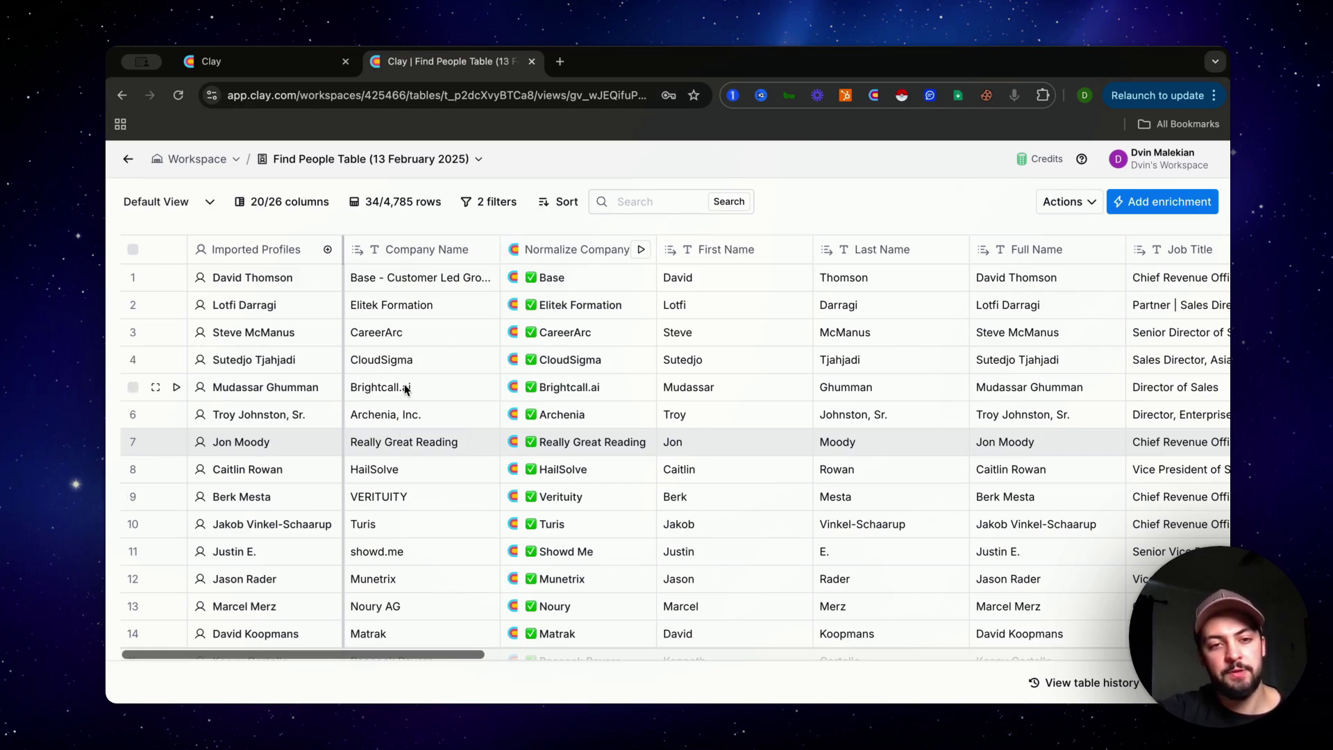
{"action": "left_click", "coordinate": [410, 286]}
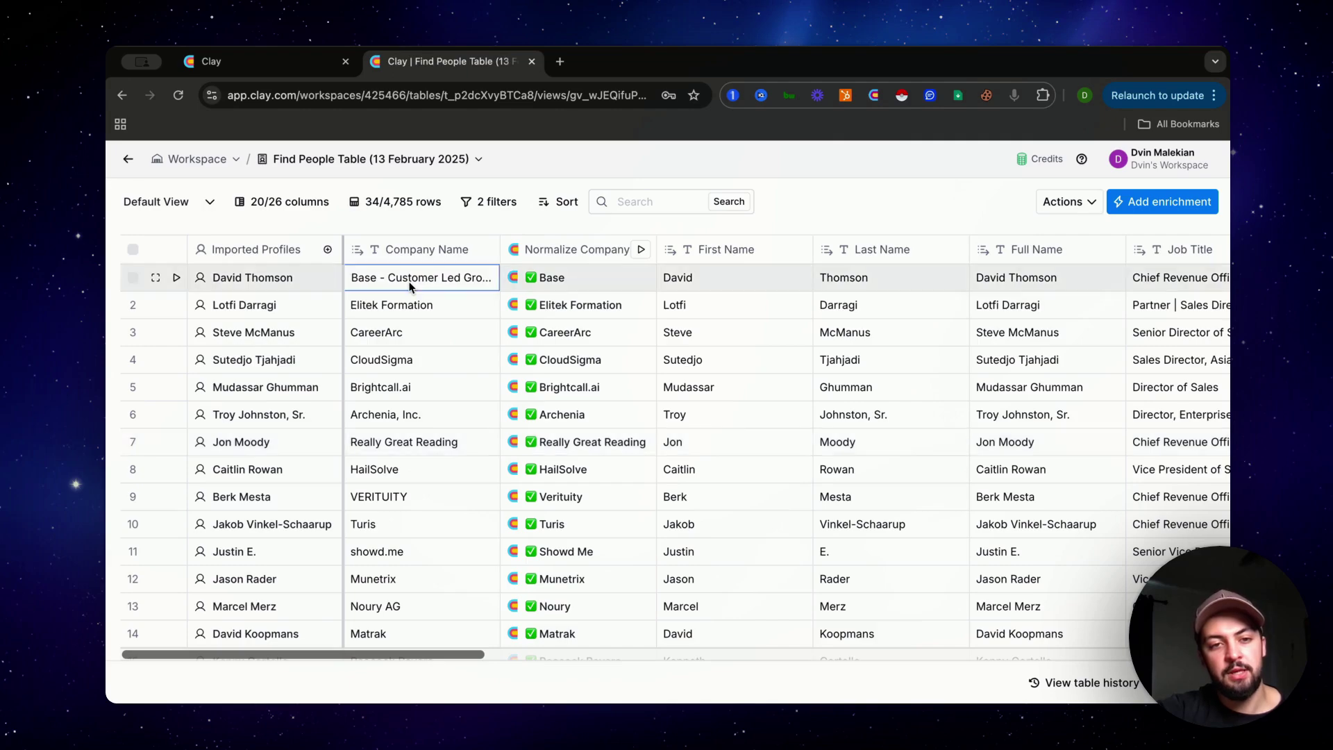
{"action": "double_click", "coordinate": [410, 286]}
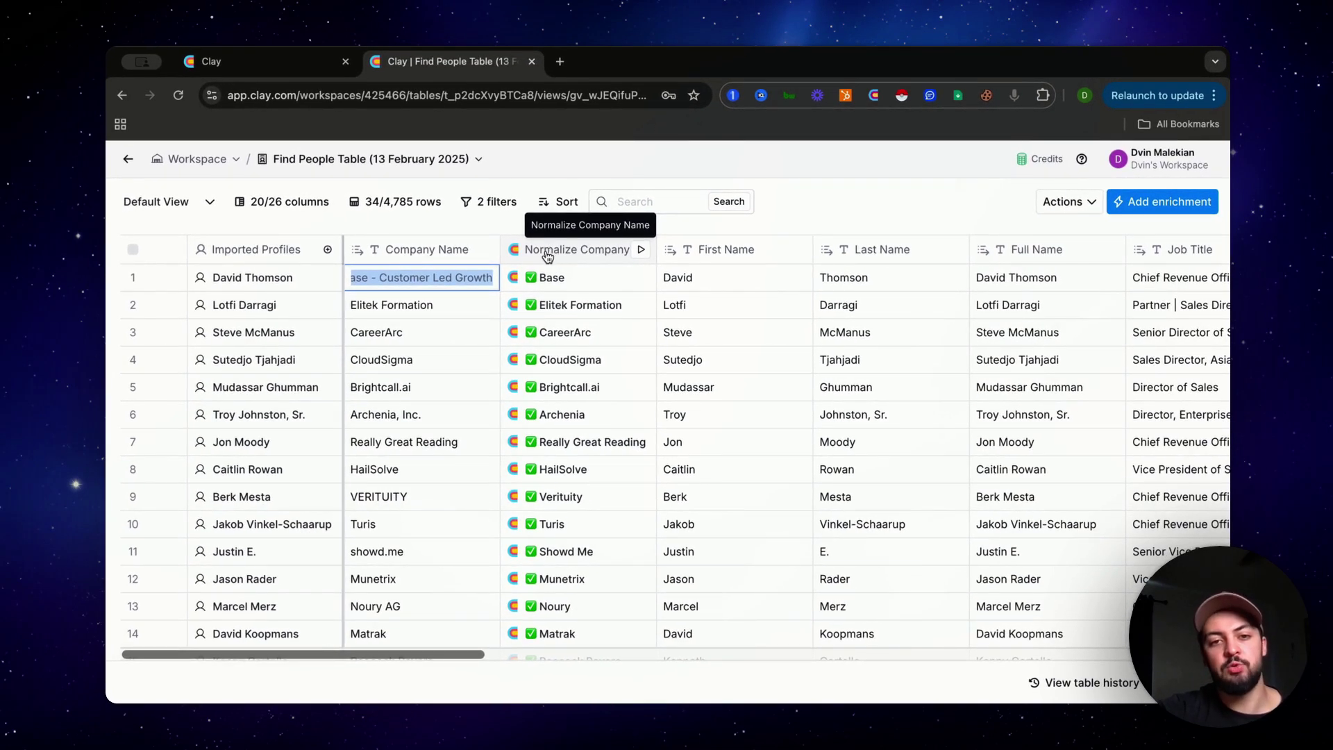
{"action": "left_click", "coordinate": [548, 254]}
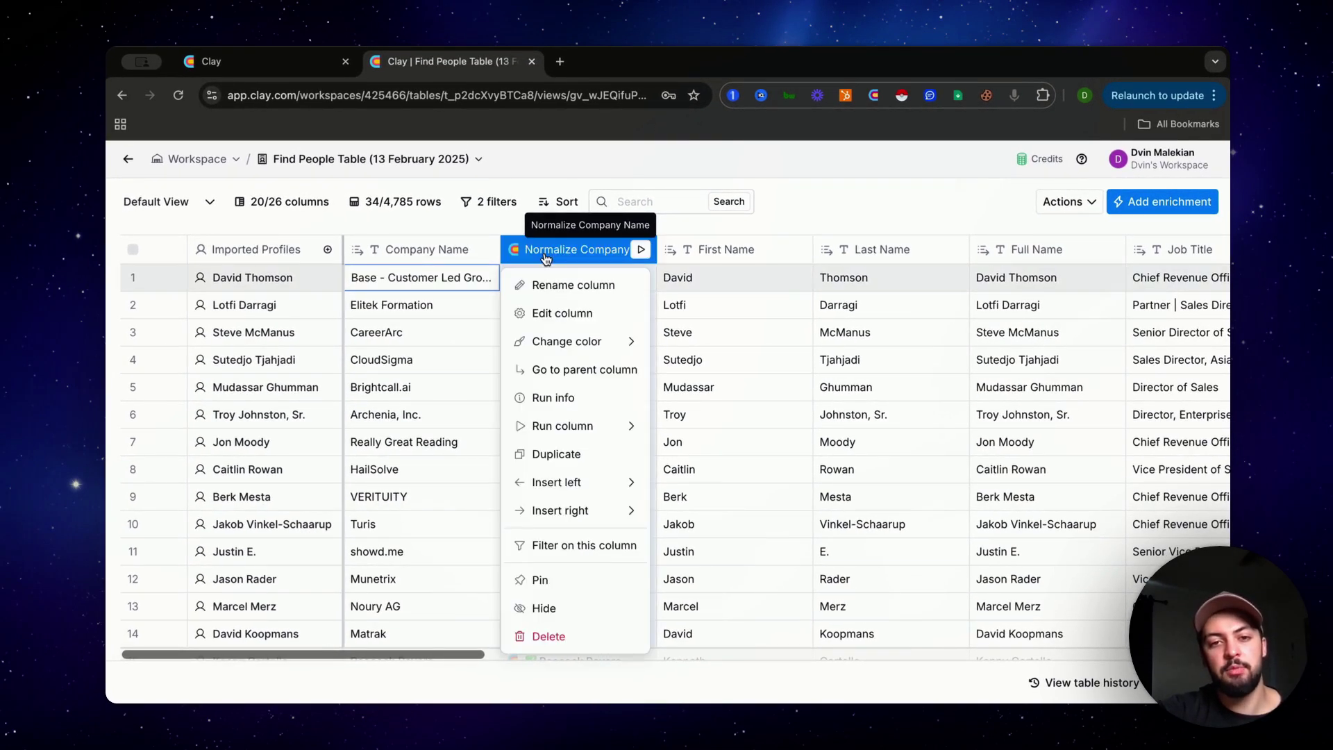
{"action": "left_click", "coordinate": [556, 316]}
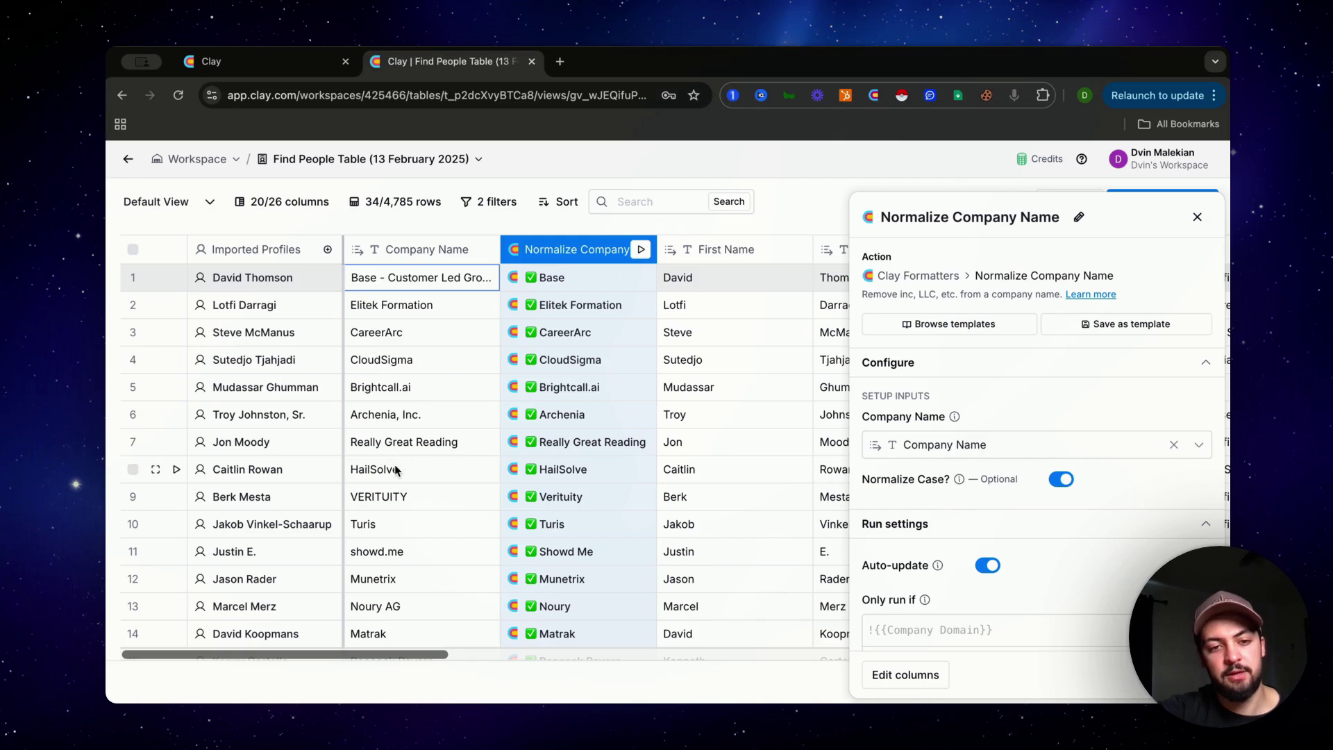
{"action": "left_click", "coordinate": [396, 417]}
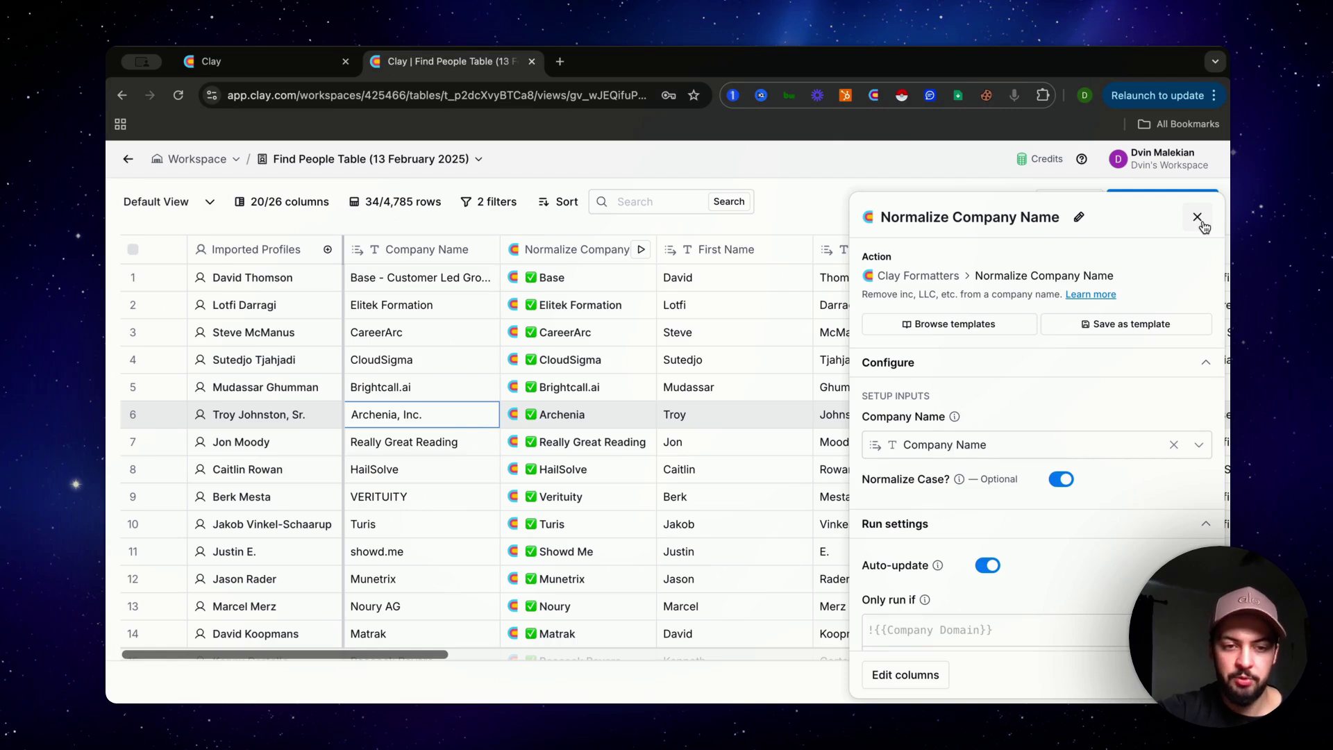
{"action": "left_click", "coordinate": [1199, 221]}
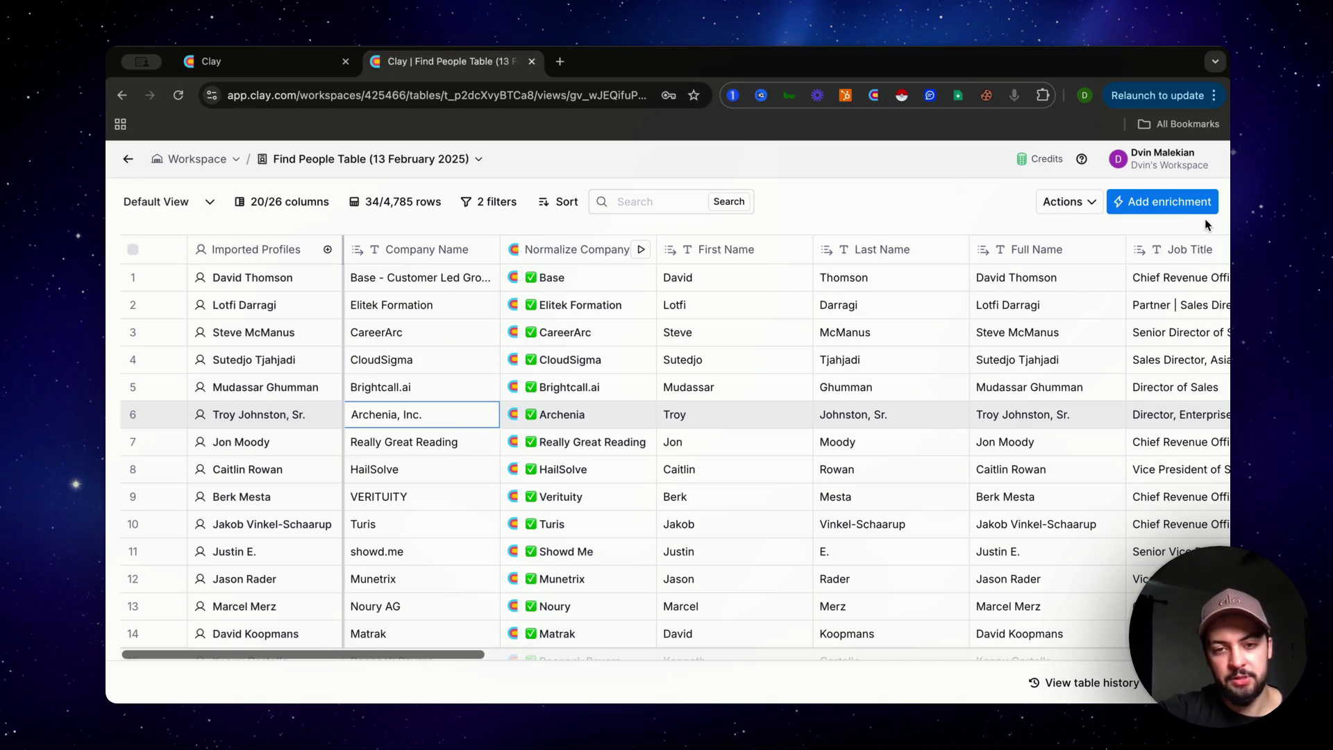
Step: Compare the original and normalized job titles in rows 2 and 6 through their full text and cell details
{"action": "scroll", "coordinate": [771, 291], "scroll_direction": "right", "scroll_amount": 5}
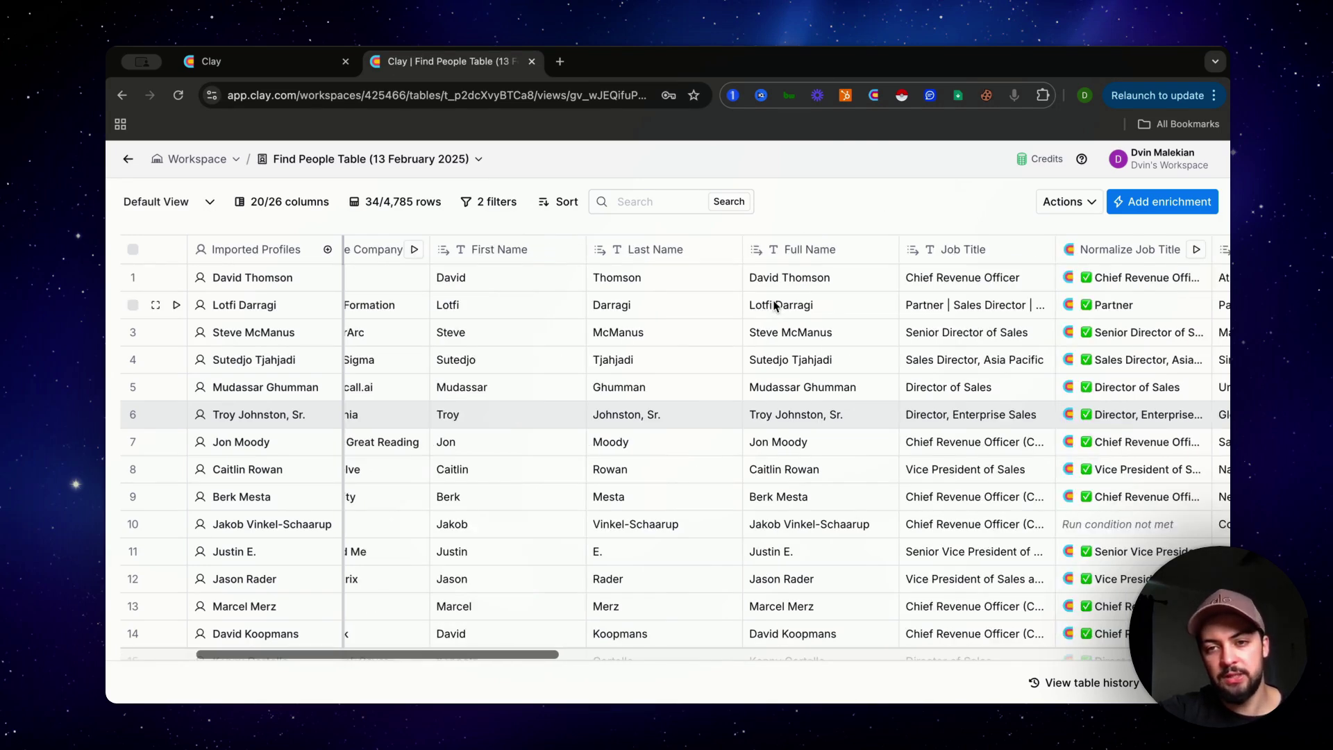
{"action": "scroll", "coordinate": [992, 282], "scroll_direction": "right", "scroll_amount": 5}
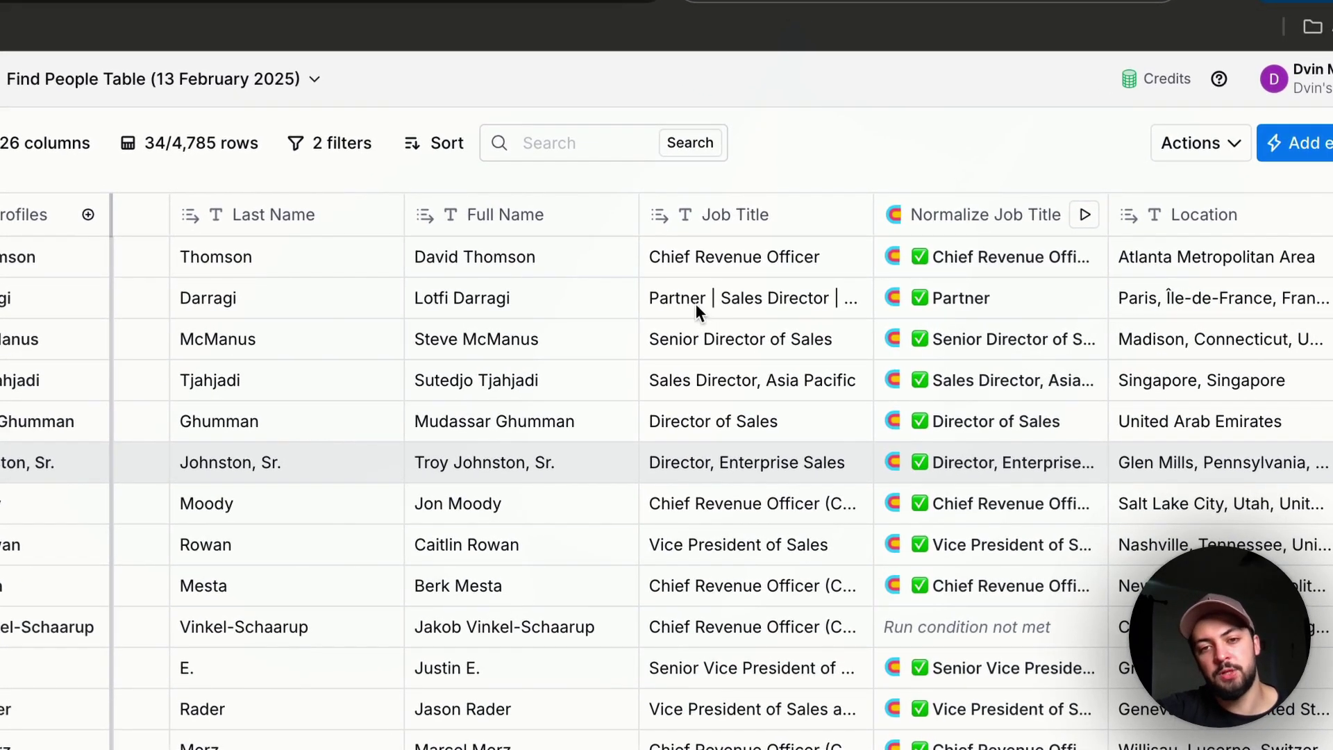
{"action": "double_click", "coordinate": [752, 306]}
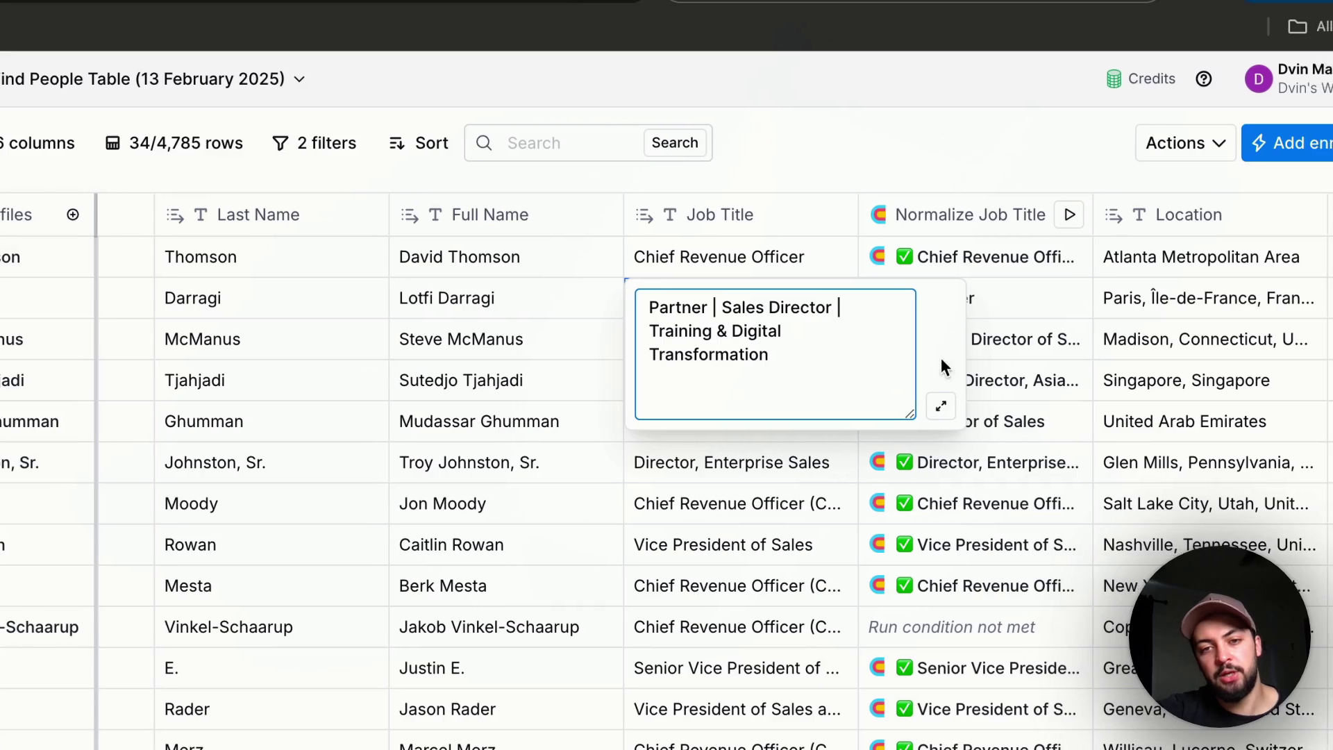
{"action": "left_click", "coordinate": [983, 304]}
{"action": "left_click", "coordinate": [997, 299]}
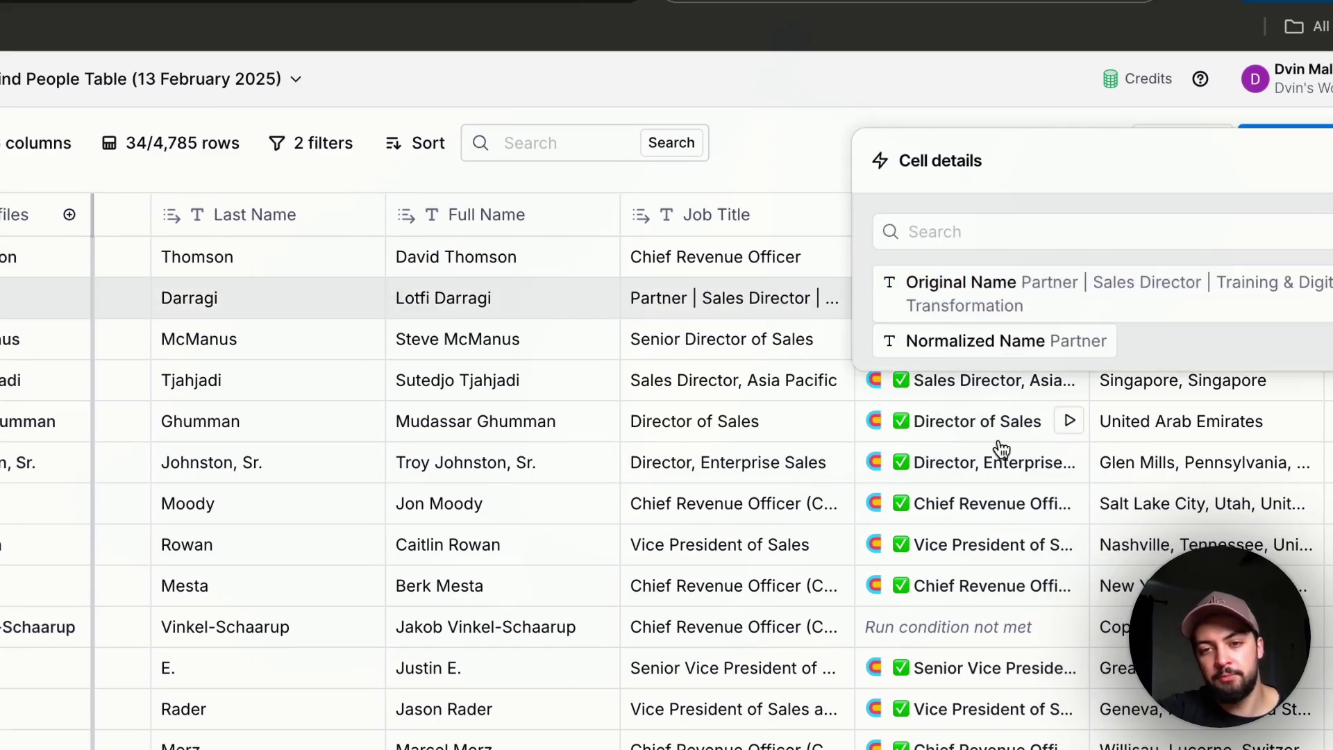
{"action": "left_click", "coordinate": [1006, 474]}
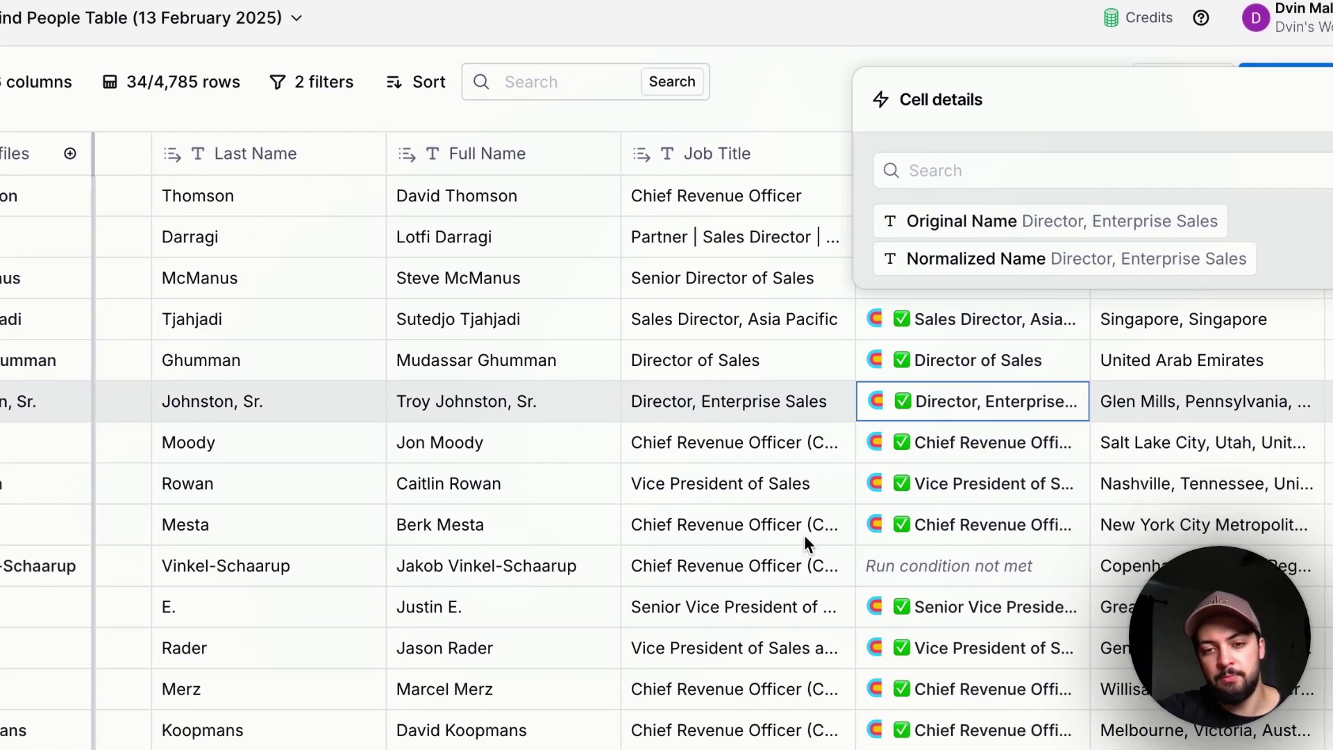
Step: Compare the original and normalized job titles in row 9 through the full cell text and cell details
{"action": "left_click", "coordinate": [785, 597]}
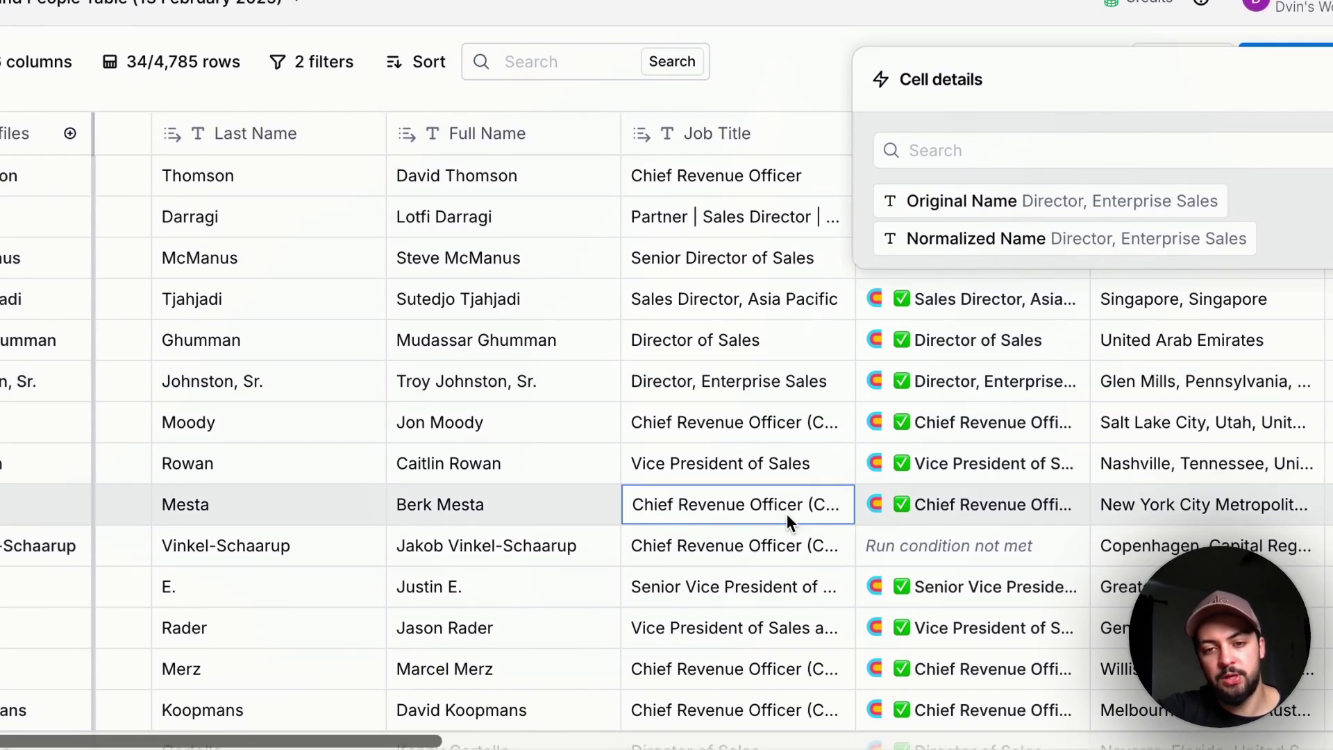
{"action": "left_click", "coordinate": [785, 594]}
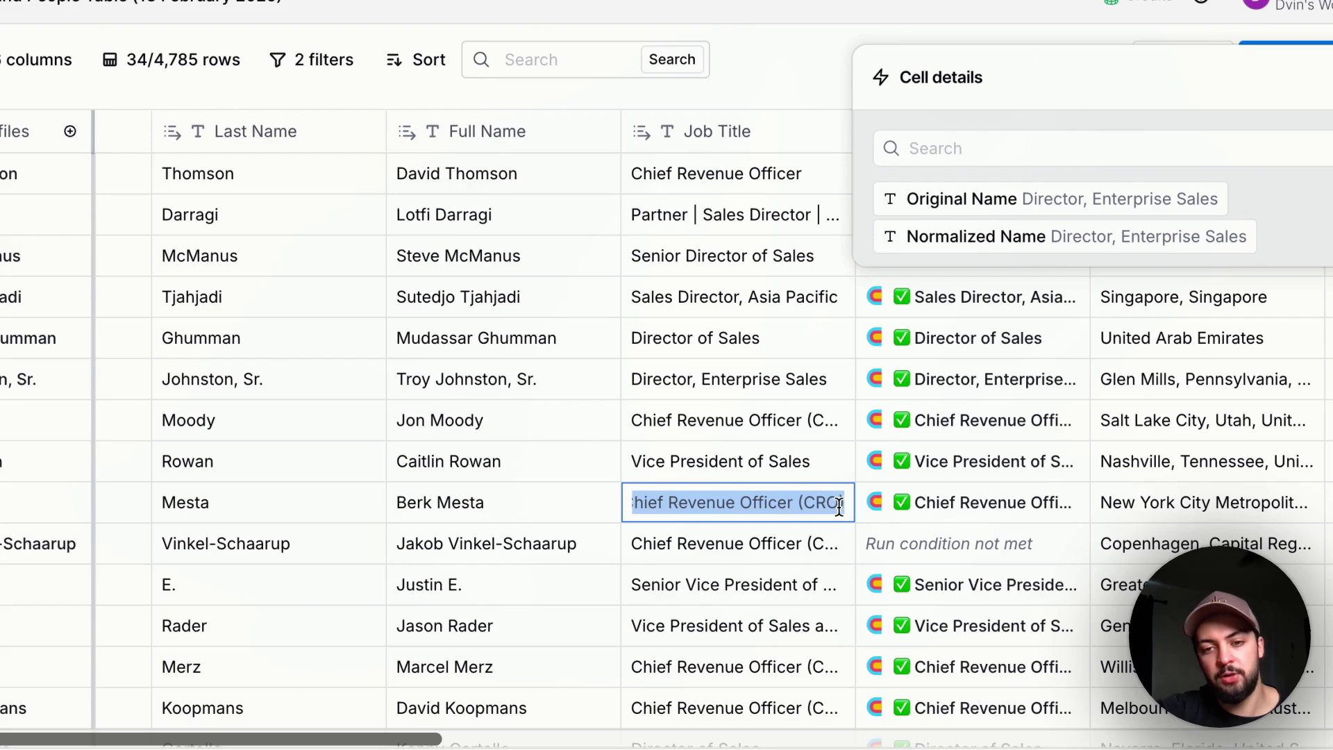
{"action": "left_click", "coordinate": [906, 511]}
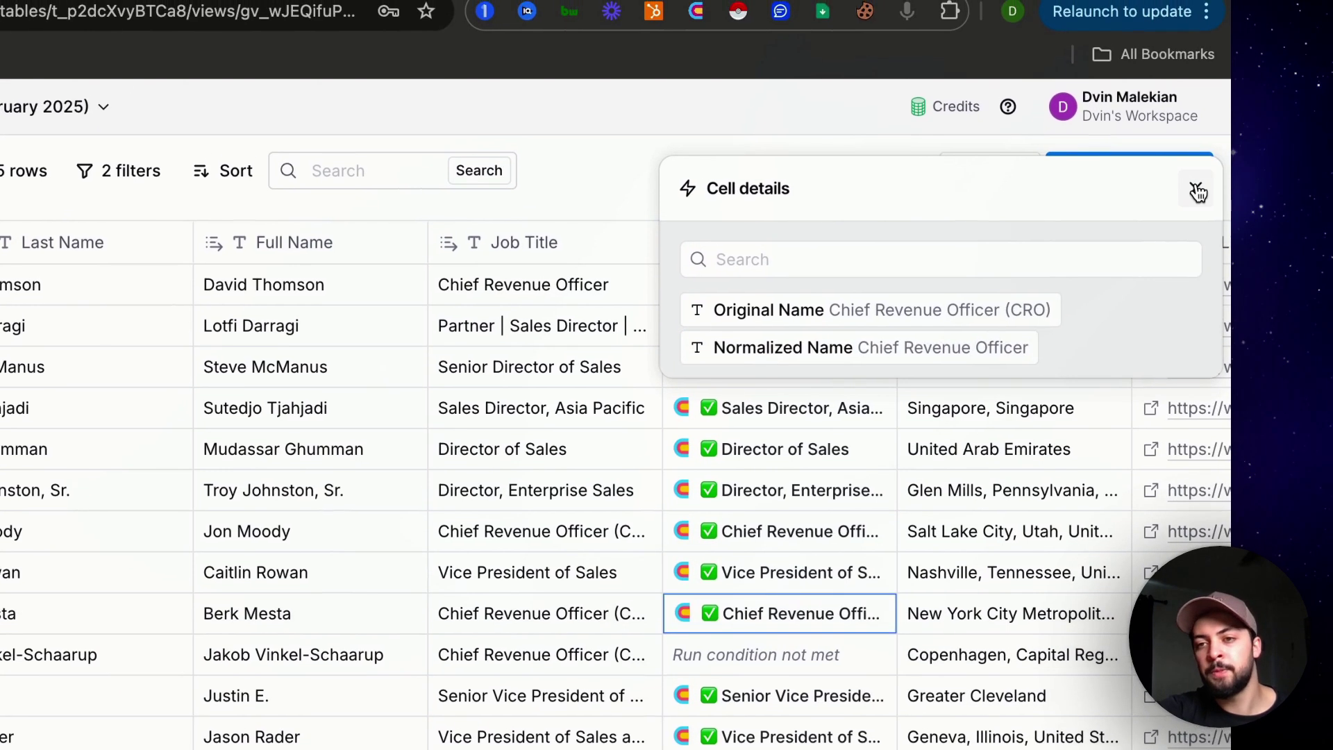
{"action": "left_click", "coordinate": [1203, 174]}
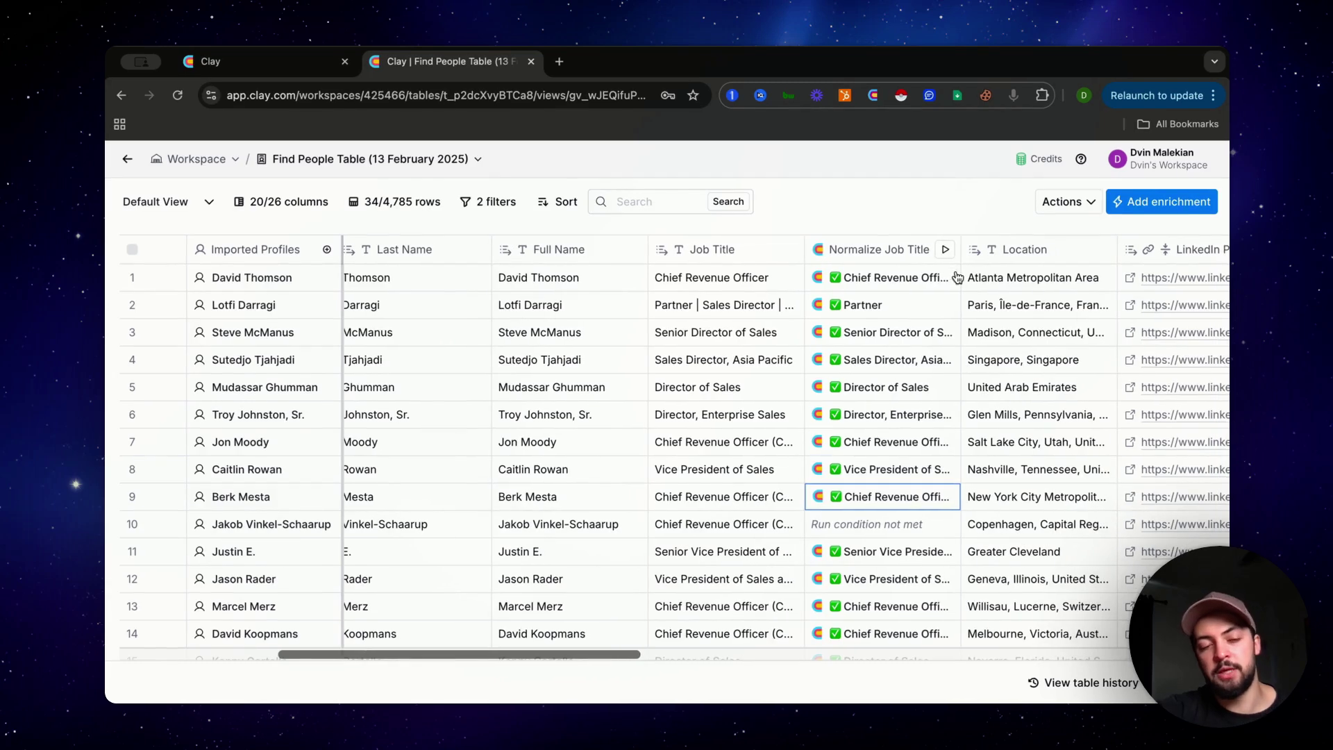
Step: Inspect the Company Business Type column's settings, reading its model and the mission that classifies each company domain as B2B or B2C
{"action": "scroll", "coordinate": [956, 276], "scroll_direction": "right", "scroll_amount": 3}
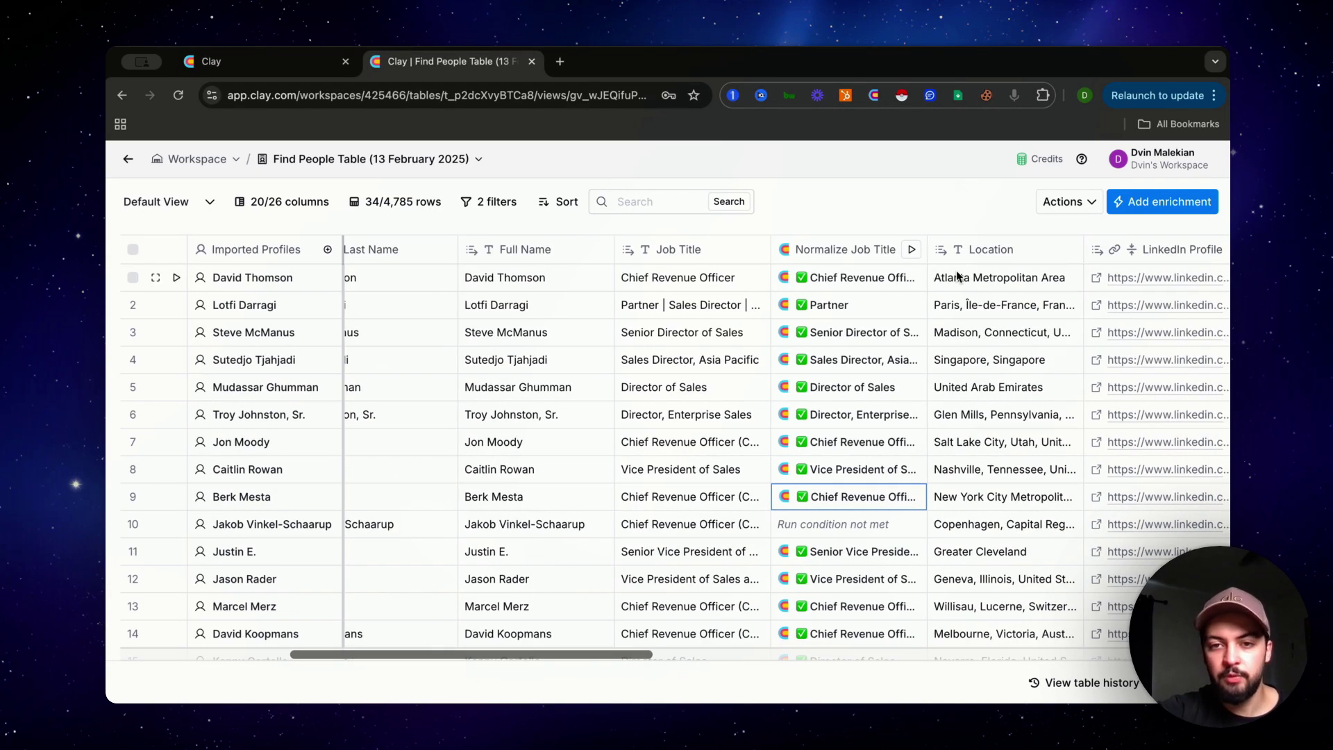
{"action": "scroll", "coordinate": [957, 277], "scroll_direction": "right", "scroll_amount": 3}
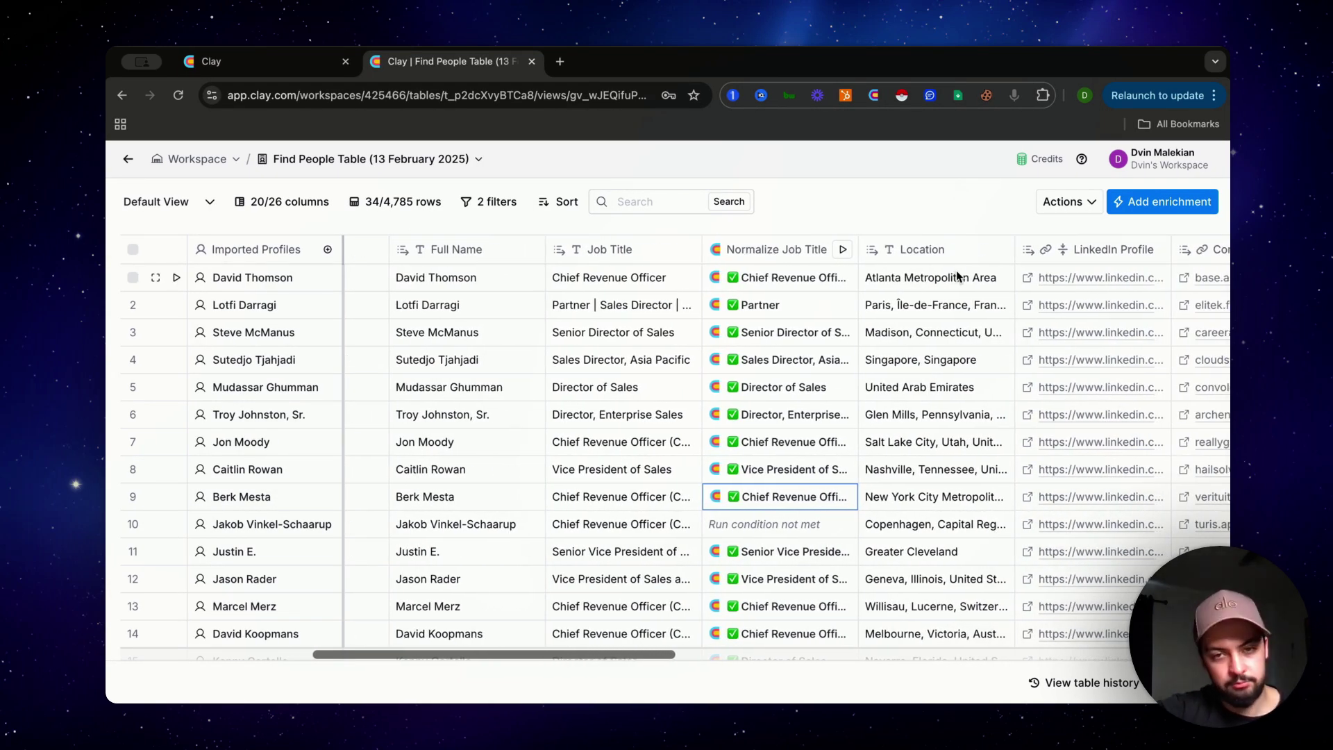
{"action": "scroll", "coordinate": [956, 277], "scroll_direction": "right", "scroll_amount": 8}
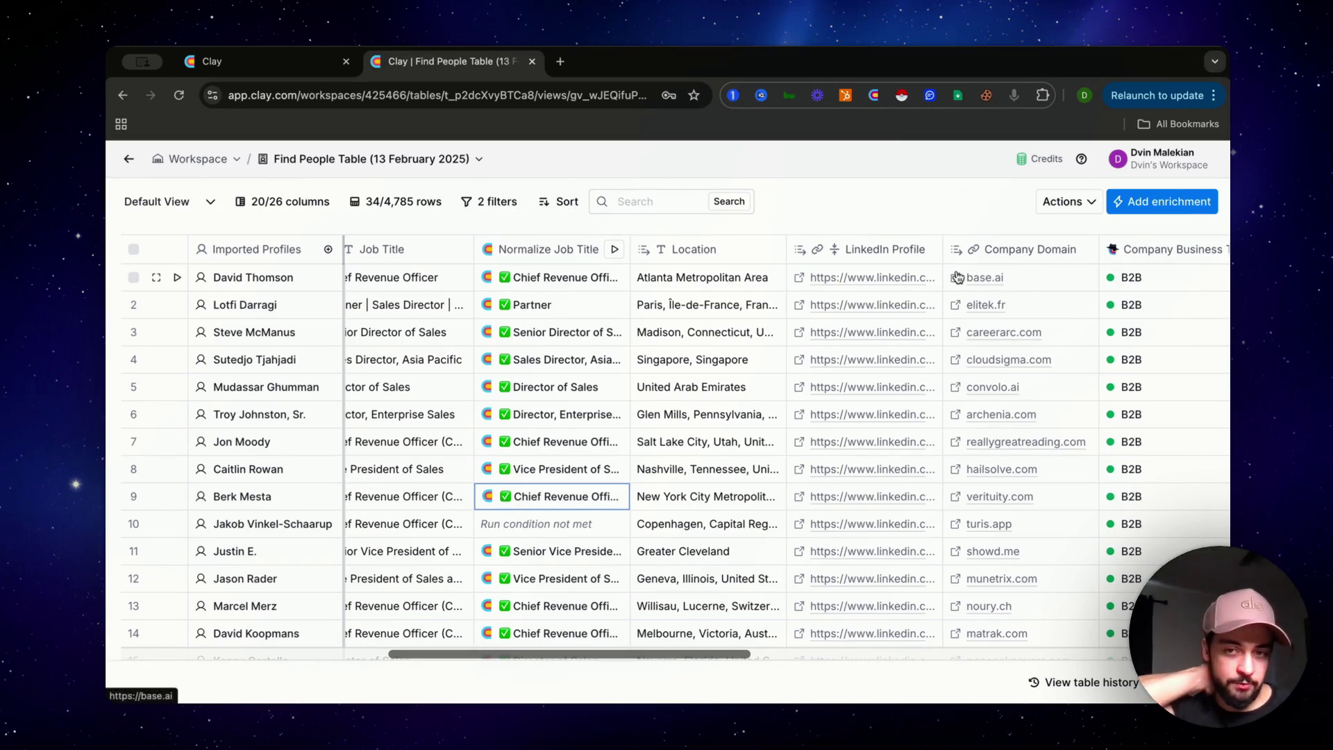
{"action": "scroll", "coordinate": [957, 277], "scroll_direction": "right", "scroll_amount": 3}
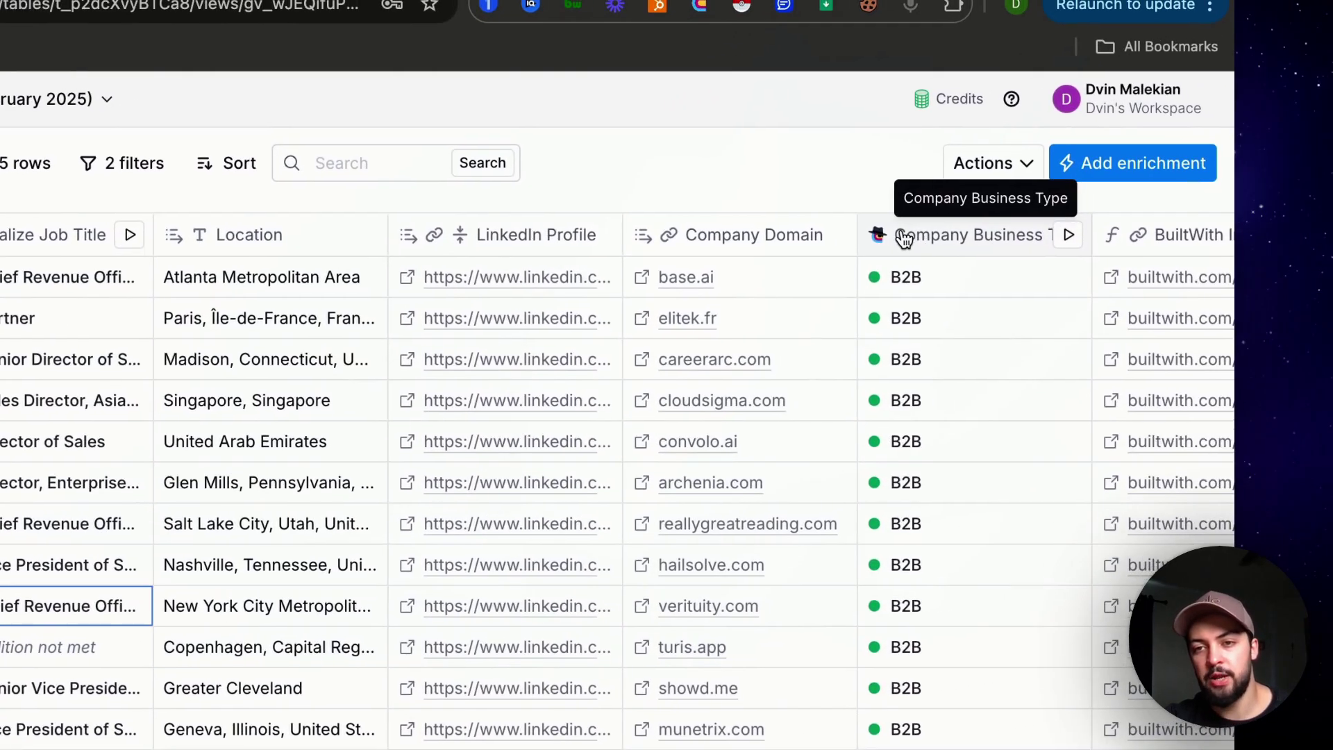
{"action": "left_click", "coordinate": [1139, 212]}
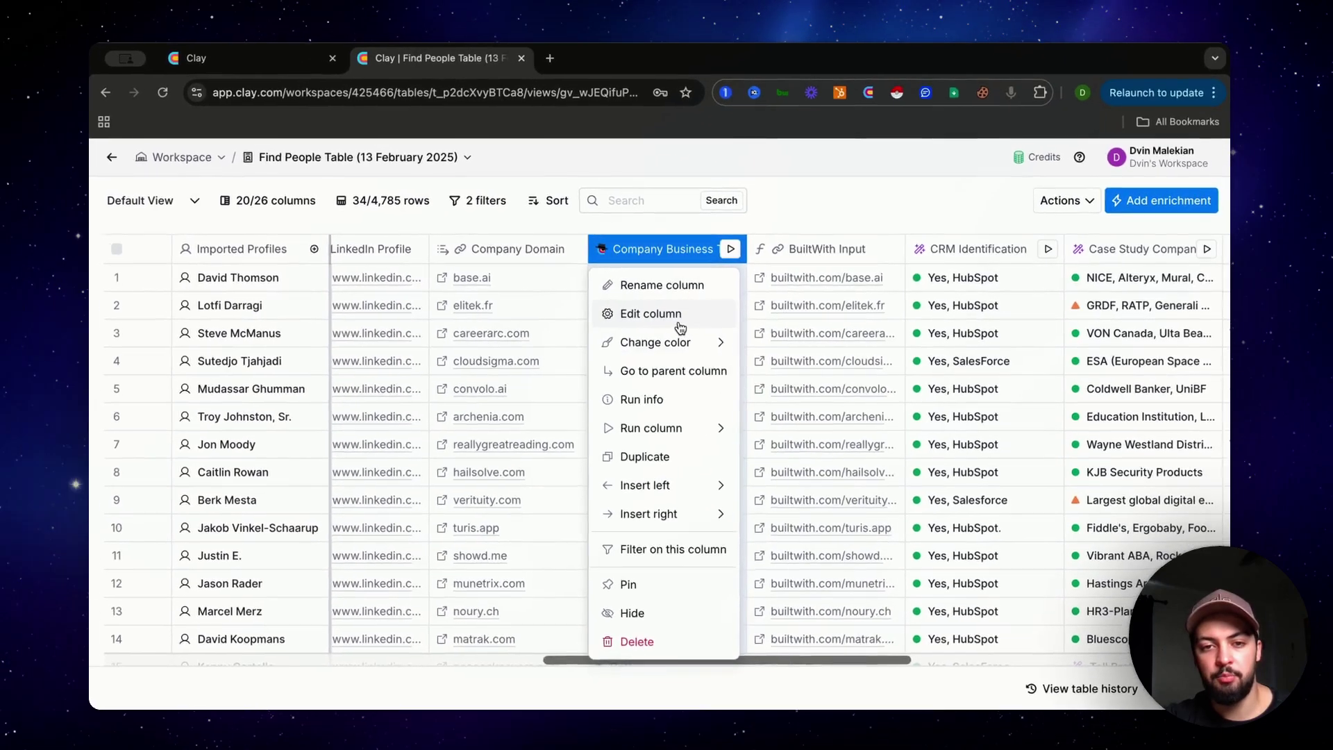
{"action": "key", "text": "Escape"}
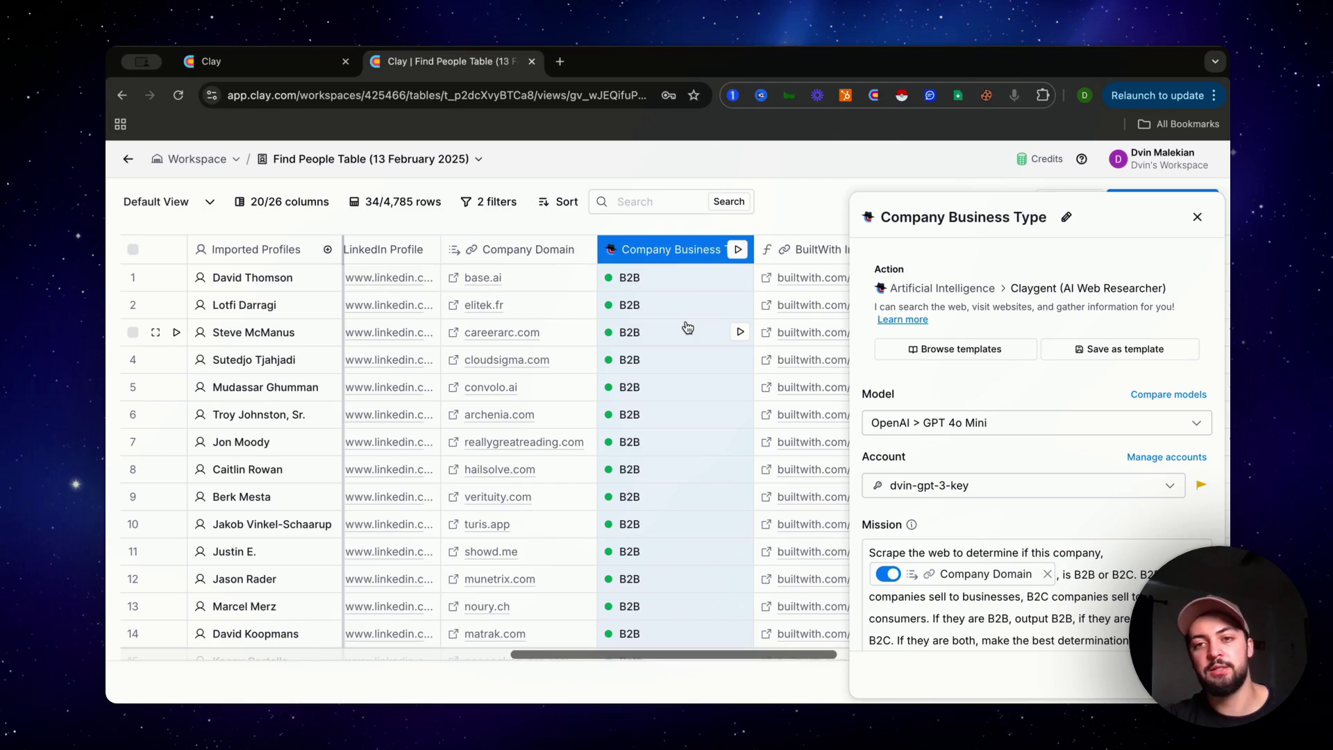
{"action": "scroll", "coordinate": [873, 481], "scroll_direction": "down", "scroll_amount": 2}
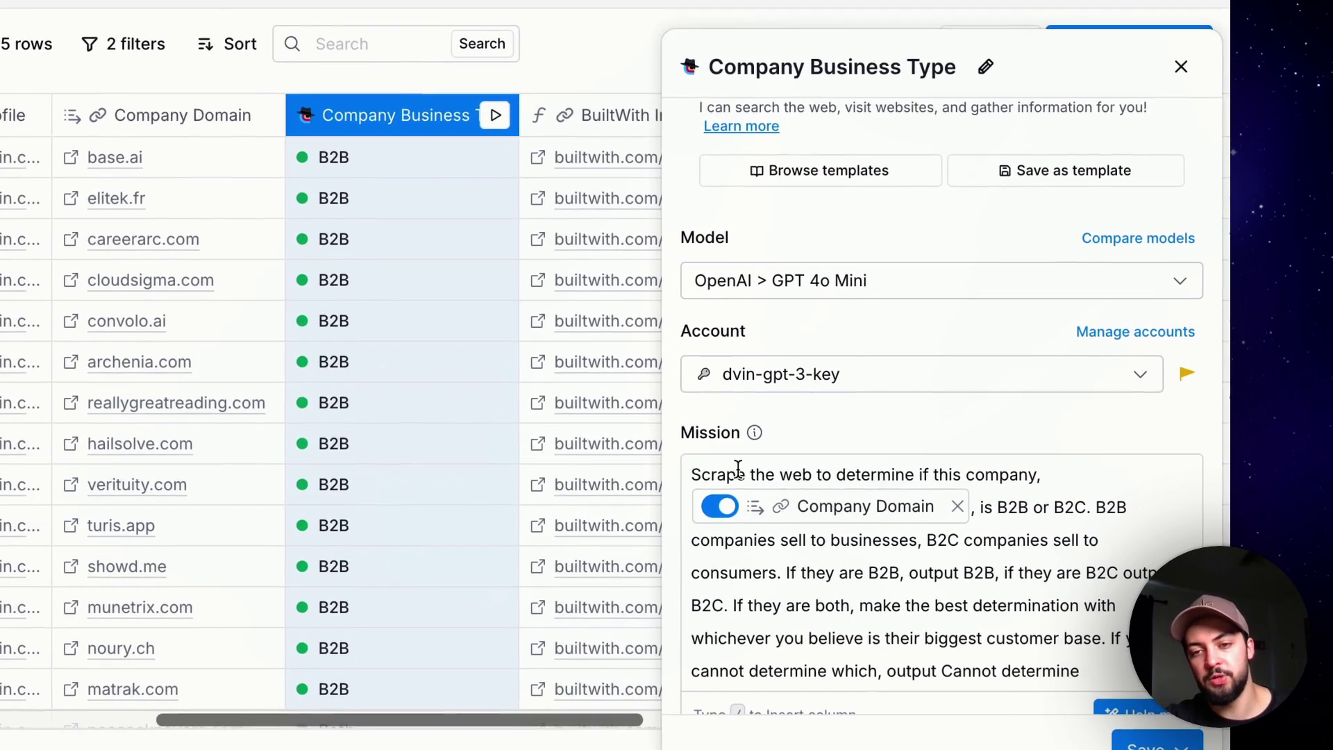
{"action": "mouse_move", "coordinate": [975, 508]}
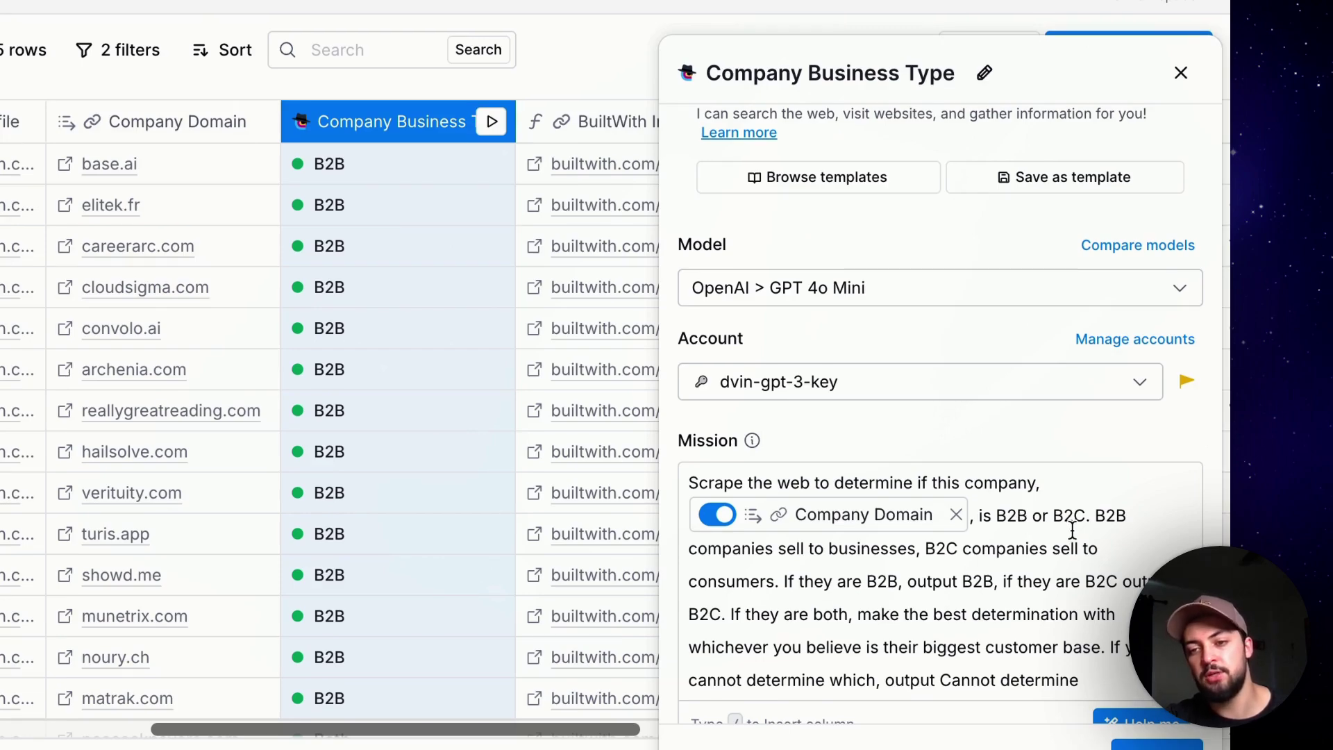
{"action": "scroll", "coordinate": [1070, 530], "scroll_direction": "down", "scroll_amount": 1}
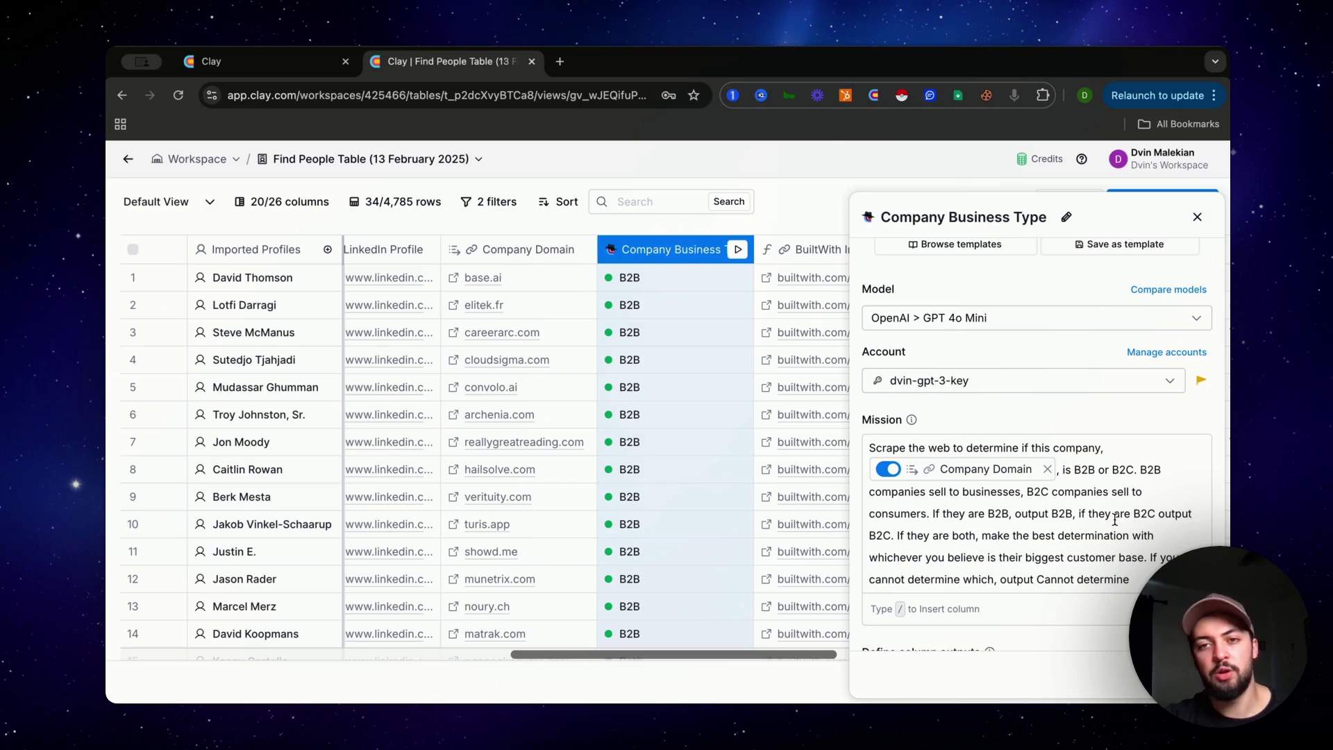
{"action": "left_click", "coordinate": [1197, 216]}
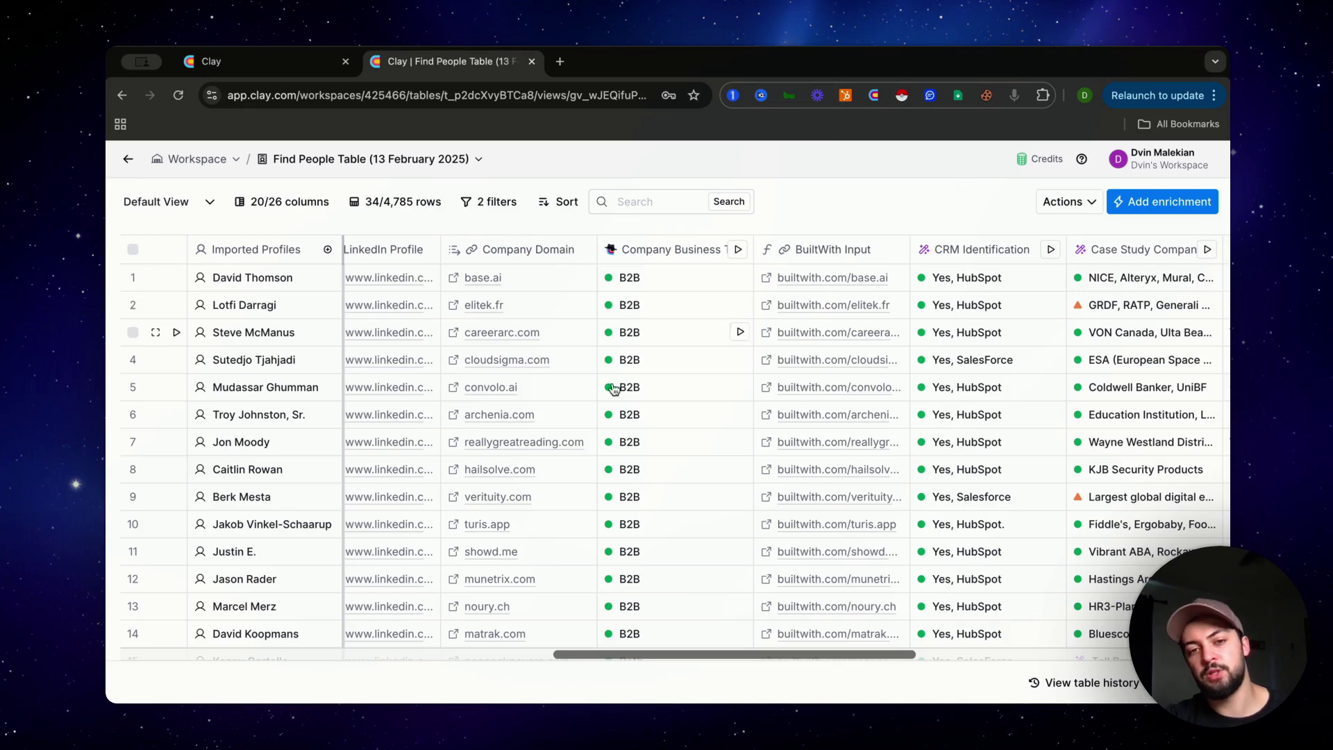
Step: Scan the Company Business Type values through all rows of the table and return to the first row
{"action": "scroll", "coordinate": [615, 389], "scroll_direction": "down", "scroll_amount": 8}
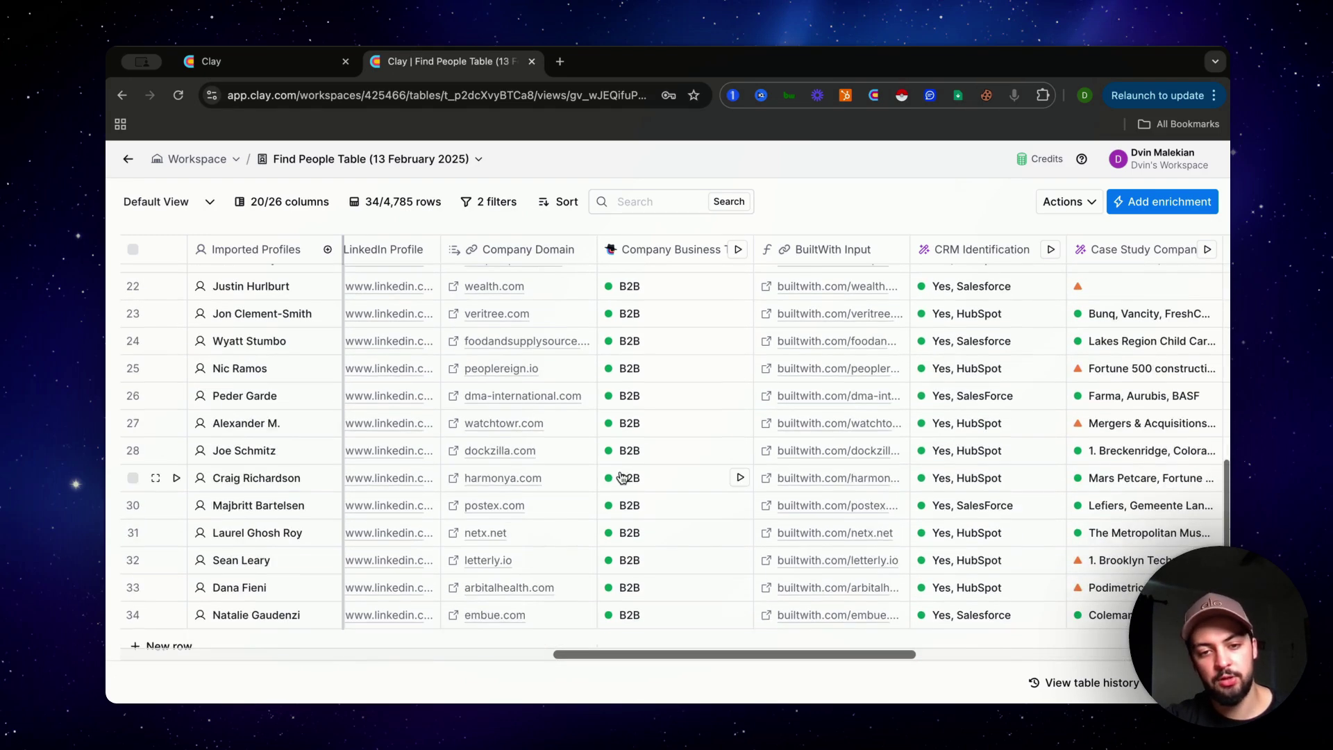
{"action": "scroll", "coordinate": [622, 478], "scroll_direction": "up", "scroll_amount": 10}
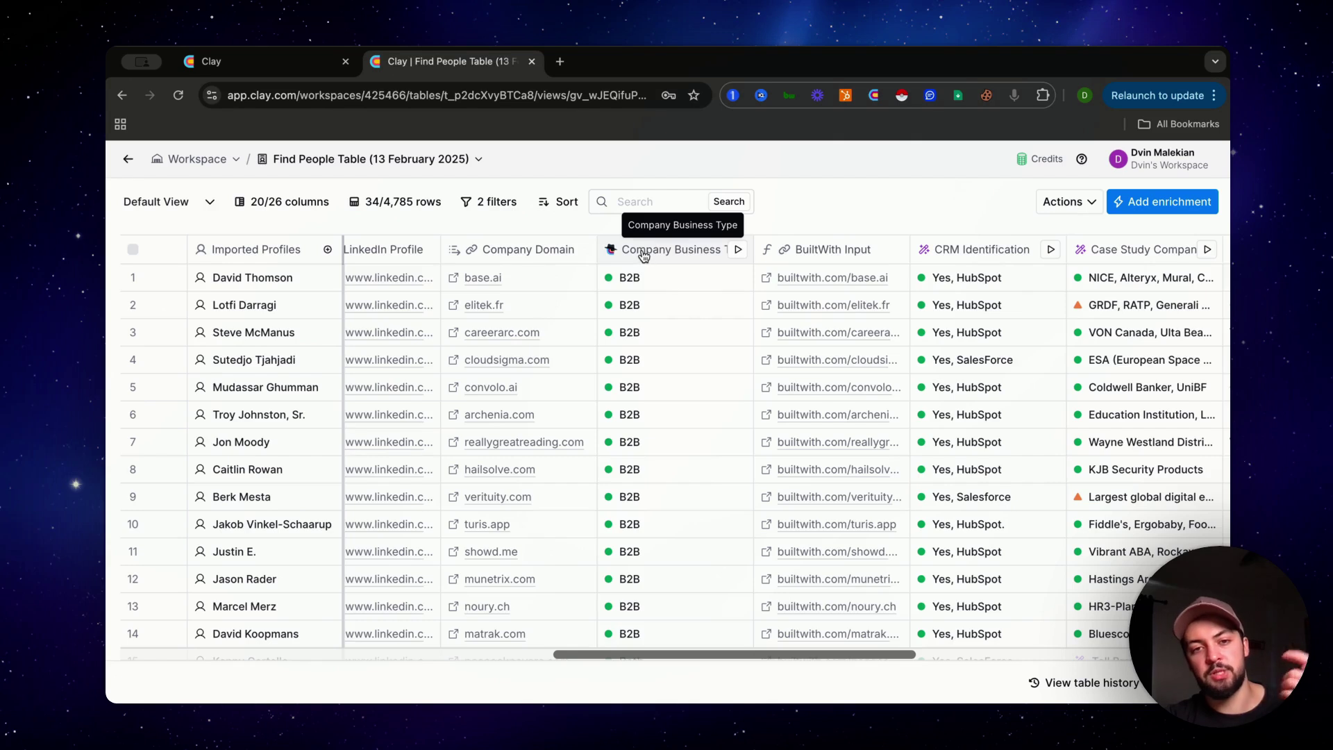
{"action": "left_click", "coordinate": [643, 254]}
{"action": "left_click", "coordinate": [785, 225]}
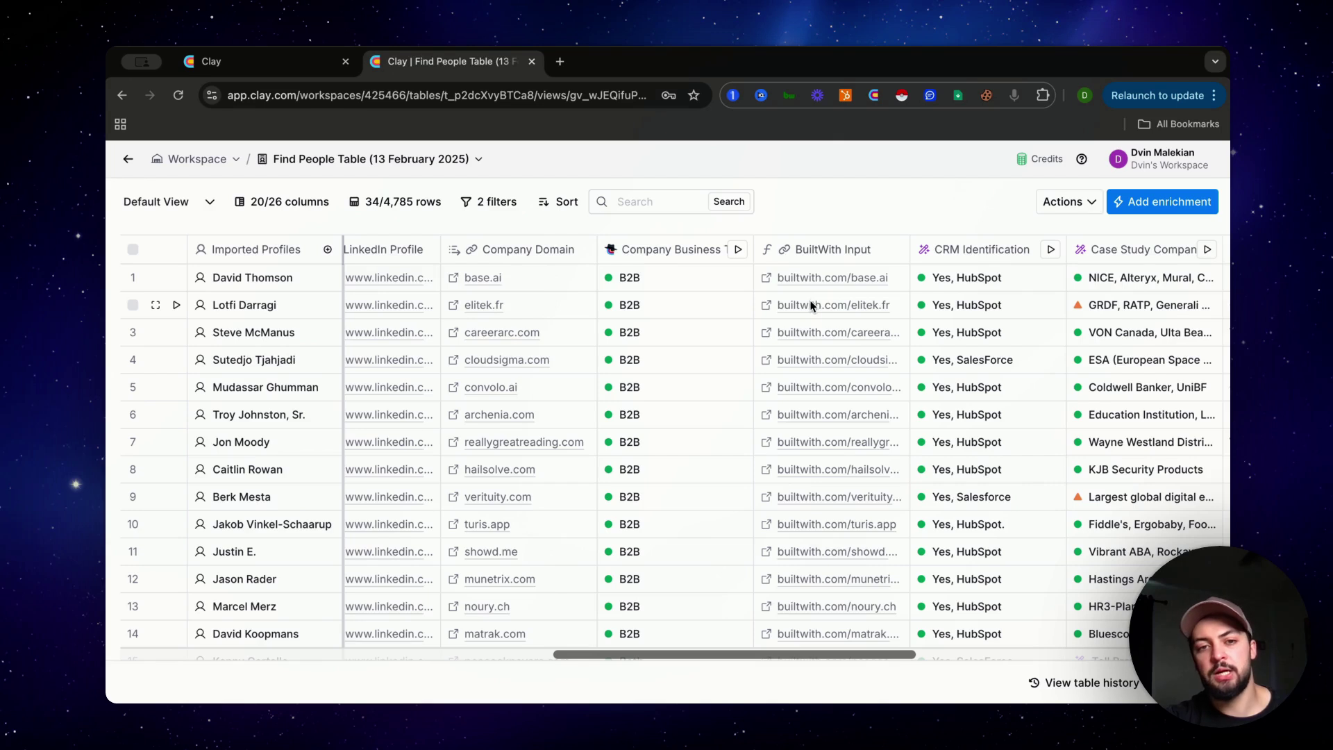
Step: Examine the BuiltWith Input links alongside the CRM Identification and Case Study Companies results
{"action": "scroll", "coordinate": [797, 328], "scroll_direction": "right", "scroll_amount": 1}
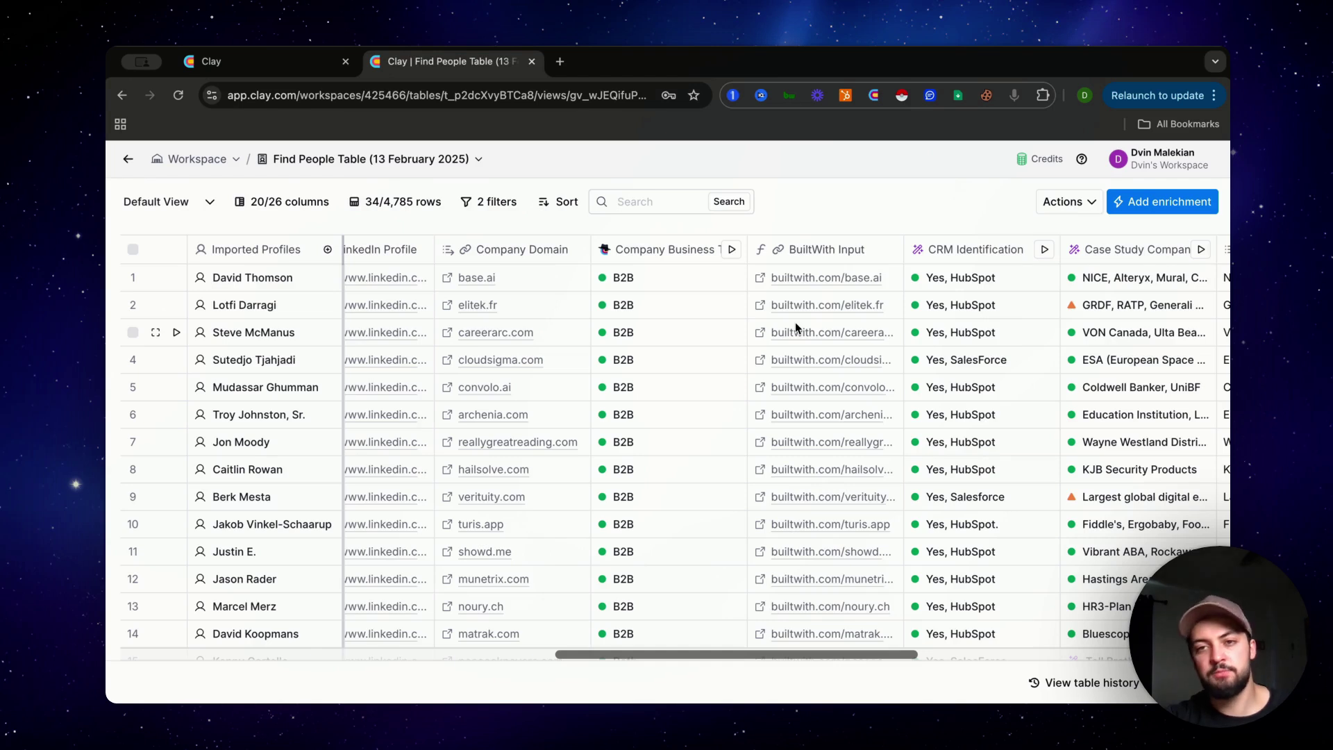
{"action": "scroll", "coordinate": [796, 329], "scroll_direction": "right", "scroll_amount": 1}
{"action": "scroll", "coordinate": [796, 326], "scroll_direction": "right", "scroll_amount": 1}
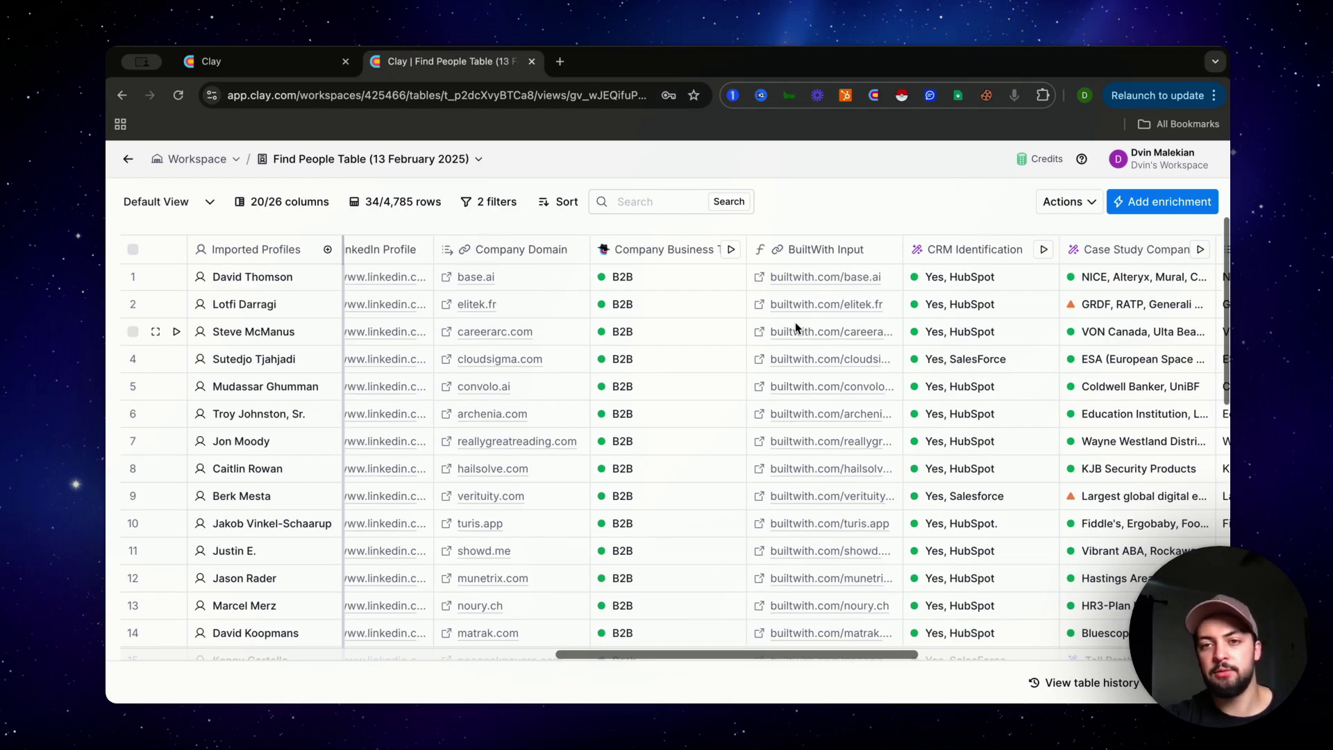
{"action": "scroll", "coordinate": [796, 326], "scroll_direction": "right", "scroll_amount": 3}
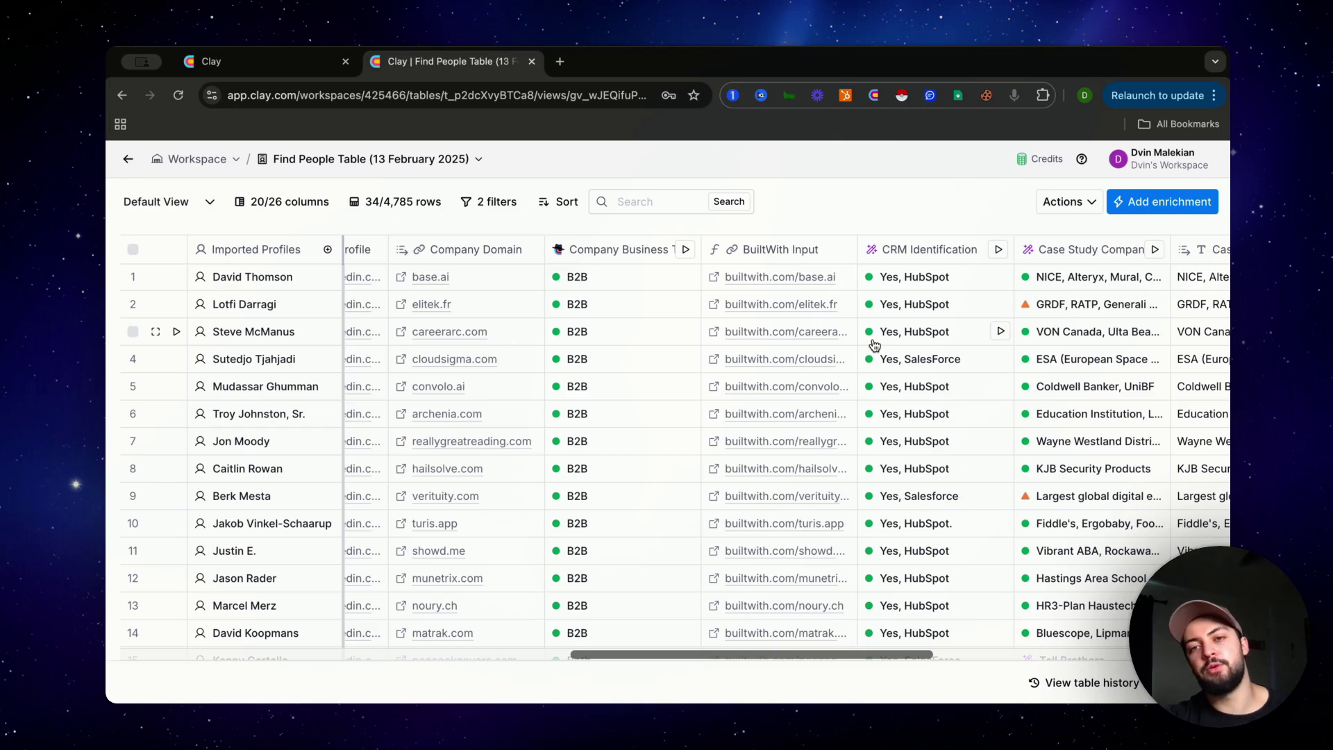
{"action": "scroll", "coordinate": [873, 344], "scroll_direction": "down", "scroll_amount": 1}
{"action": "scroll", "coordinate": [873, 344], "scroll_direction": "down", "scroll_amount": 1}
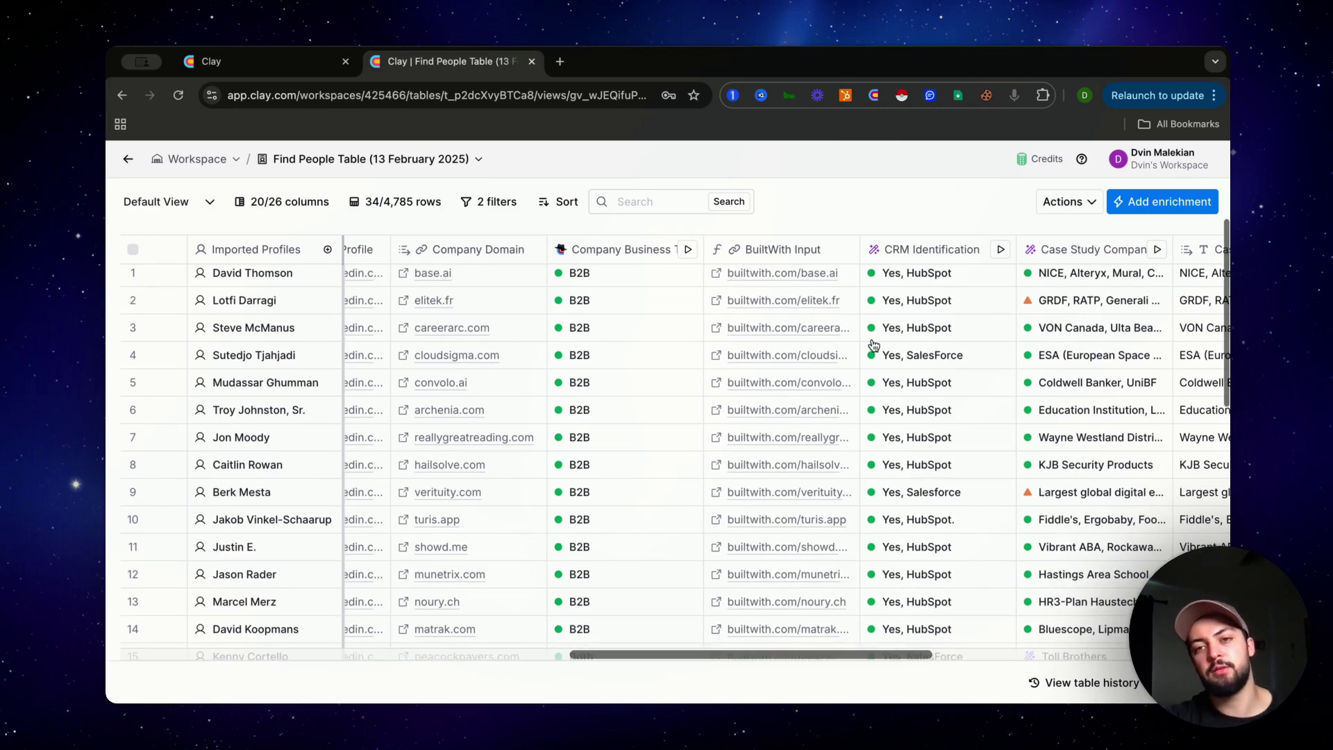
{"action": "scroll", "coordinate": [873, 344], "scroll_direction": "up", "scroll_amount": 1}
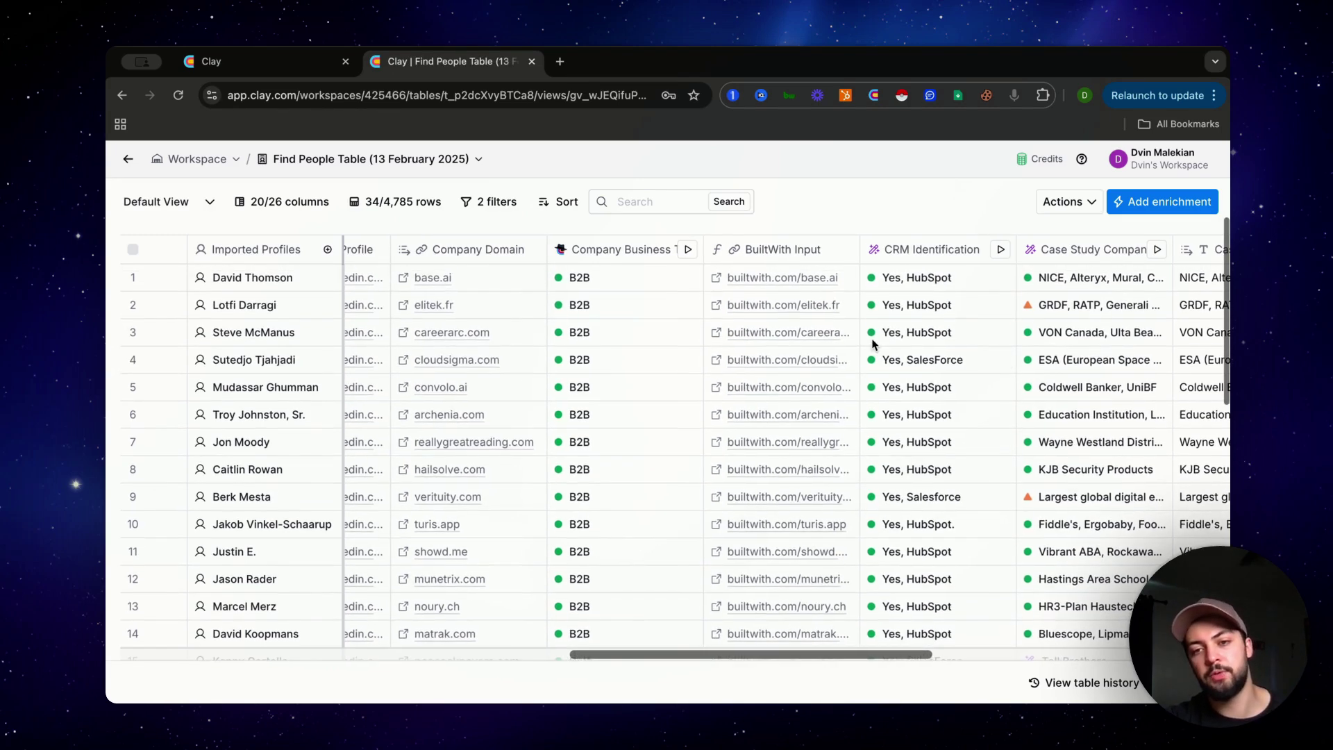
{"action": "scroll", "coordinate": [873, 345], "scroll_direction": "right", "scroll_amount": 1}
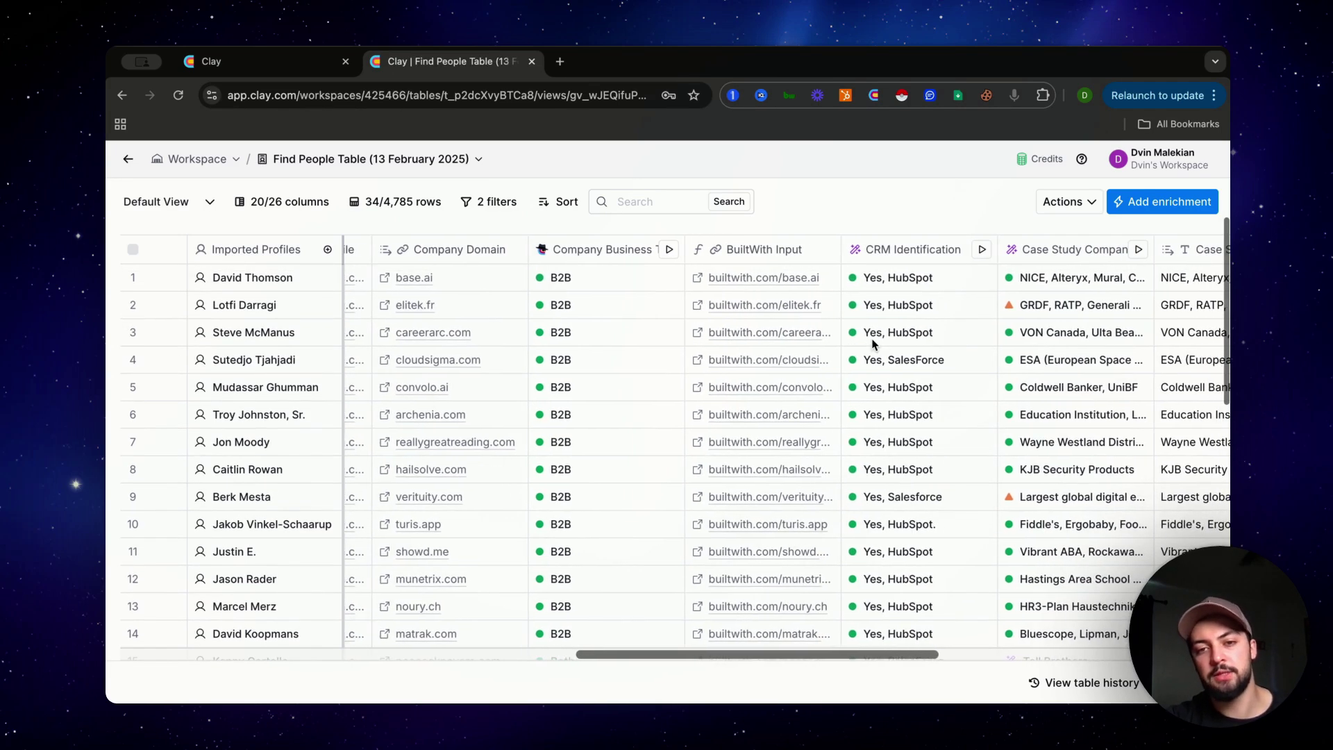
Step: Inspect the BuiltWith Input column's formula, which combines builtwith.com/ with the Company Domain, without changing it
{"action": "left_click", "coordinate": [703, 252]}
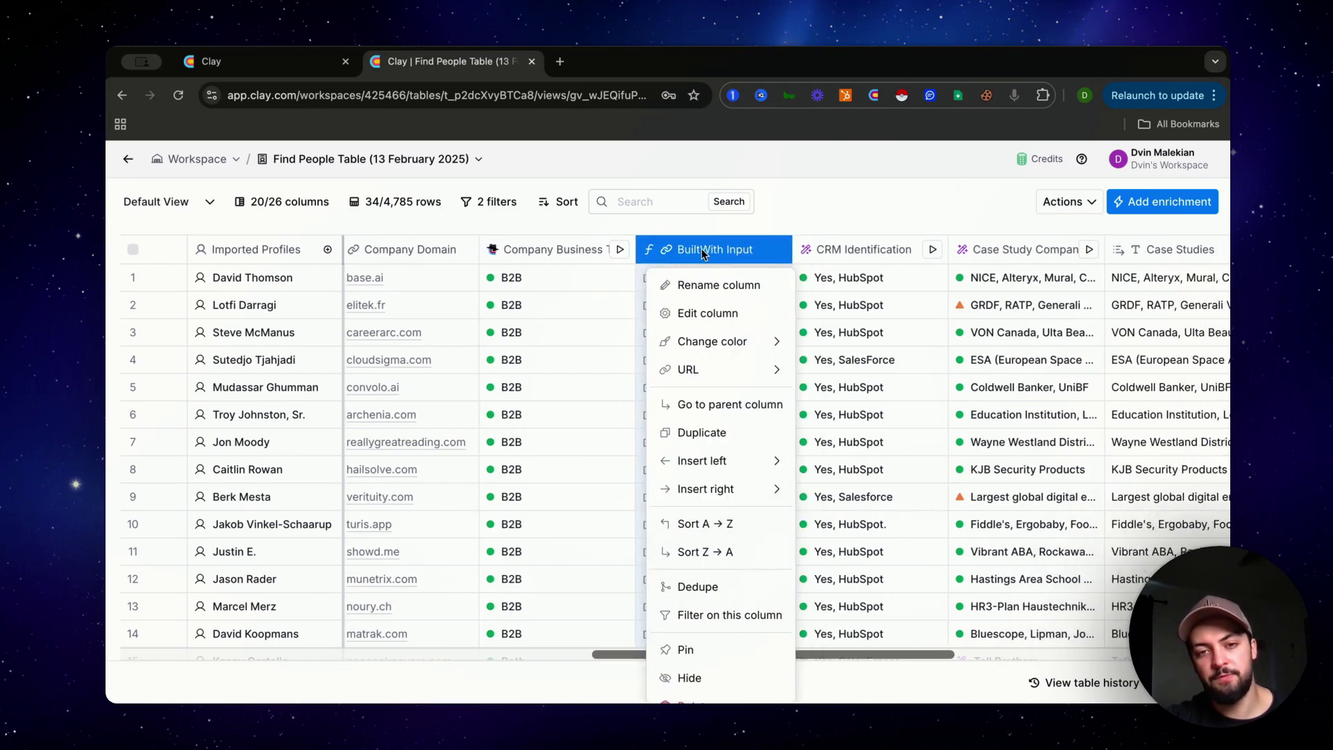
{"action": "left_click", "coordinate": [684, 314]}
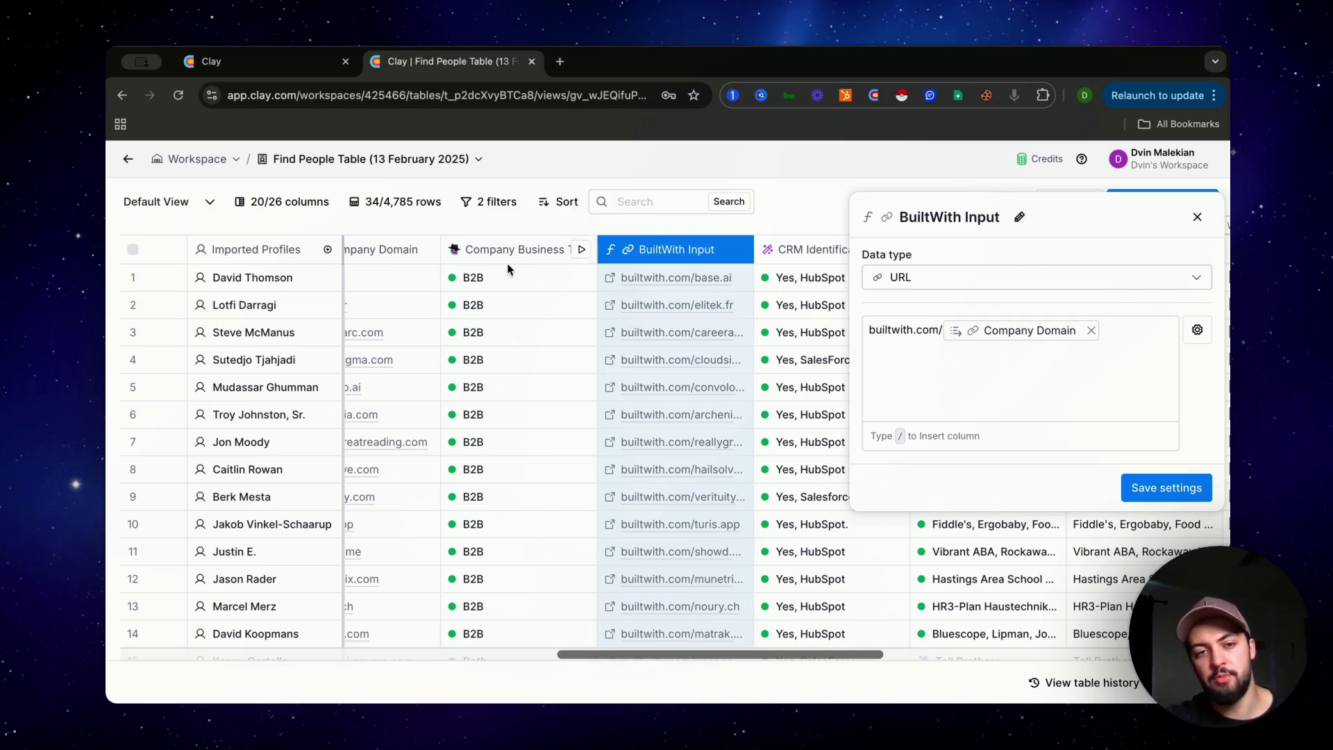
{"action": "left_click_drag", "start_coordinate": [869, 330], "coordinate": [985, 326]}
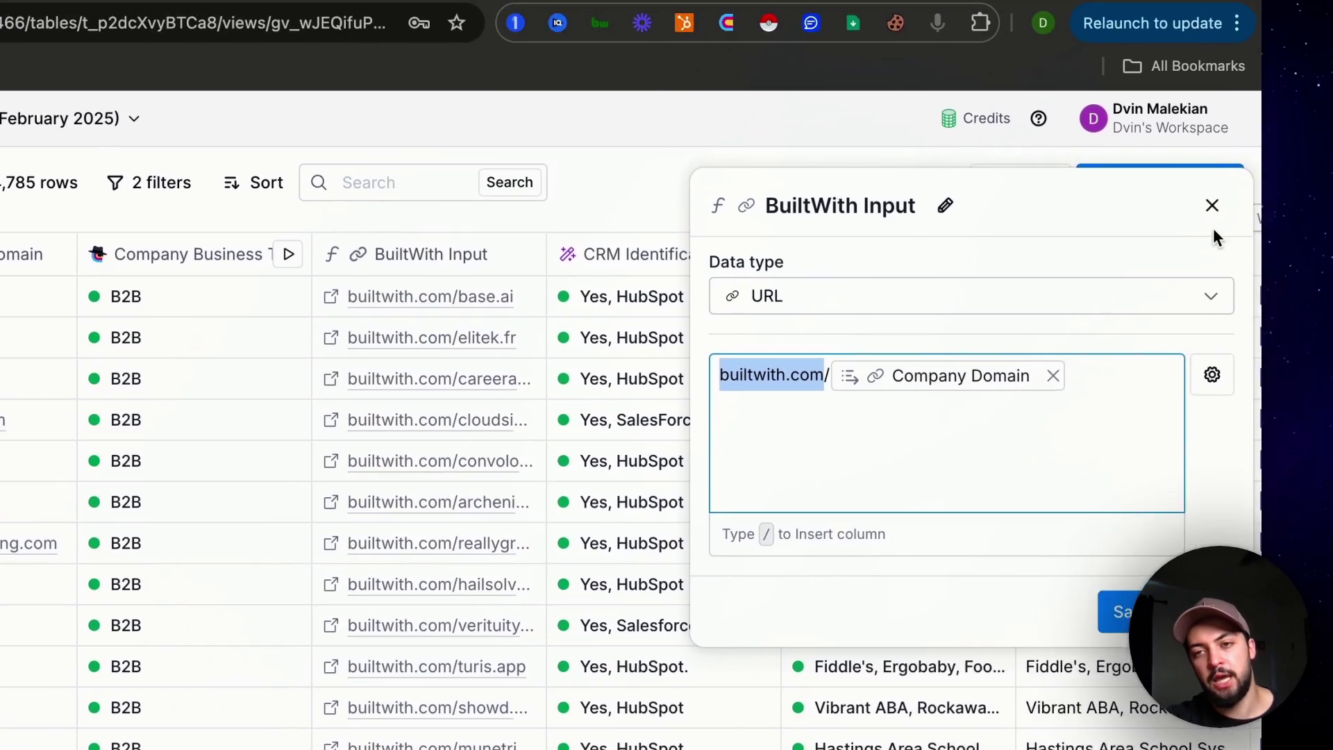
{"action": "left_click", "coordinate": [1178, 223]}
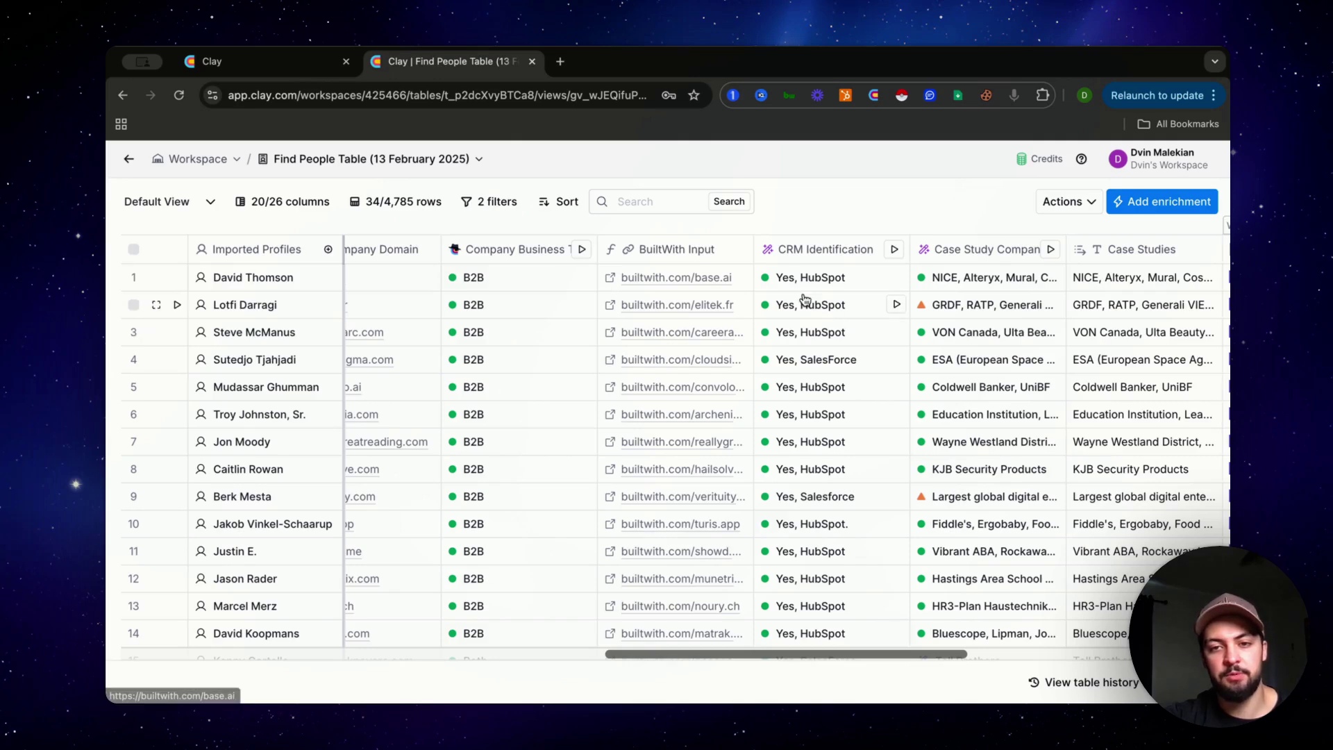
Step: Check the technology profile of base.ai on its BuiltWith page, return to the people table and close the profile
{"action": "left_click", "coordinate": [611, 280]}
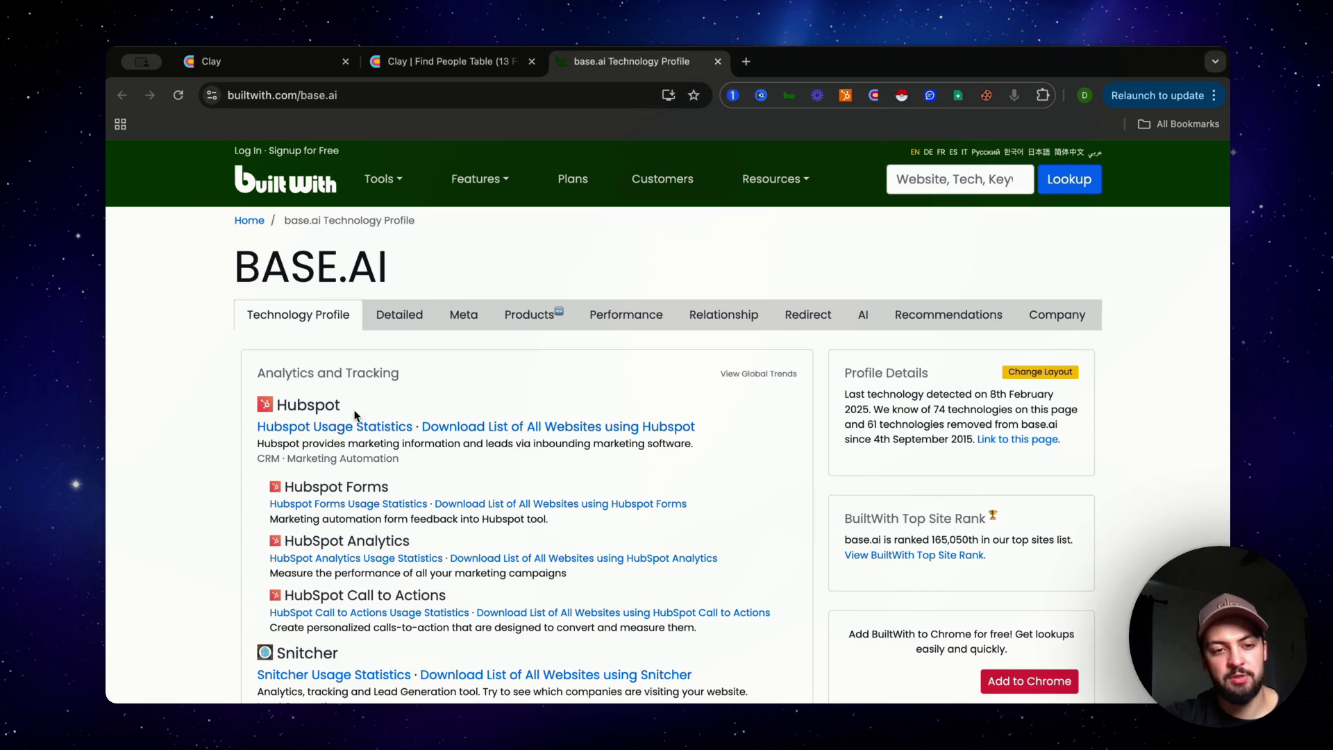
{"action": "left_click", "coordinate": [445, 61]}
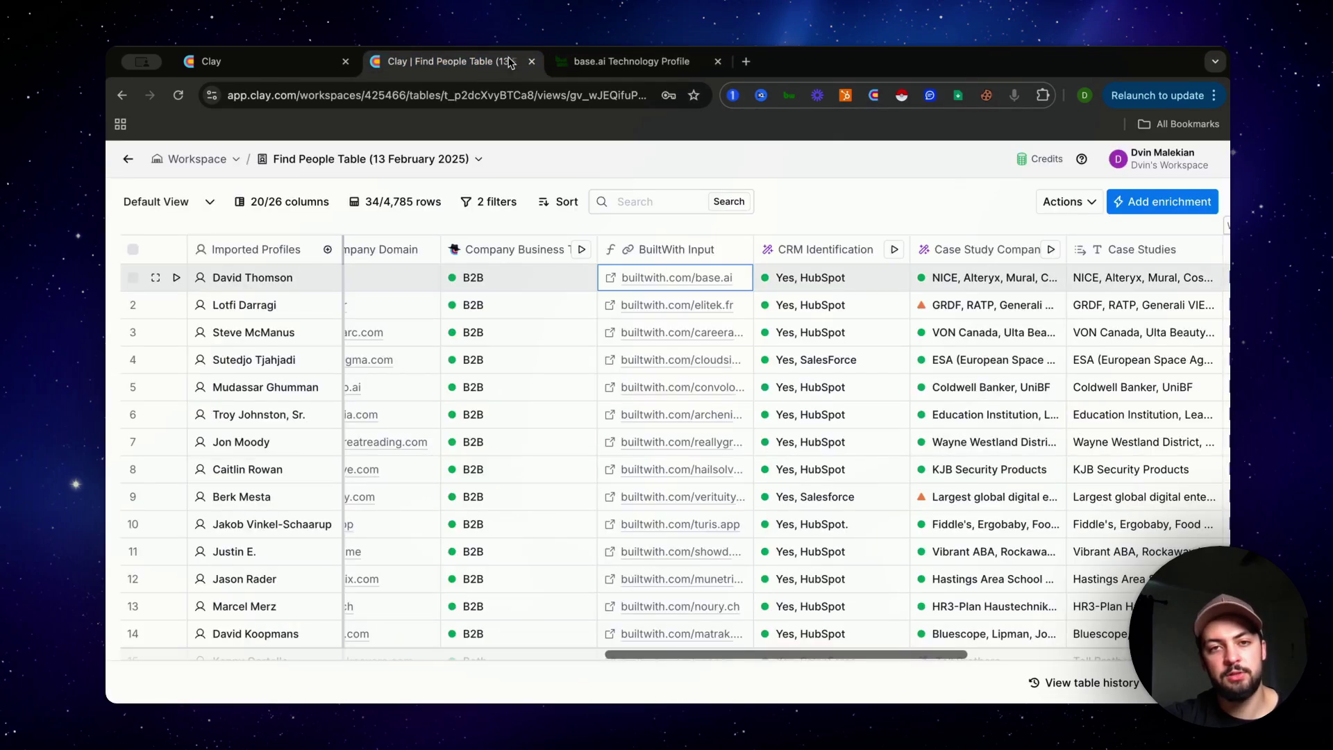
{"action": "left_click", "coordinate": [718, 61]}
Step: Read the CRM Identification column's prompt on detecting HubSpot or SalesForce from the BuiltWith Input page, and leave its settings
{"action": "left_click", "coordinate": [789, 251]}
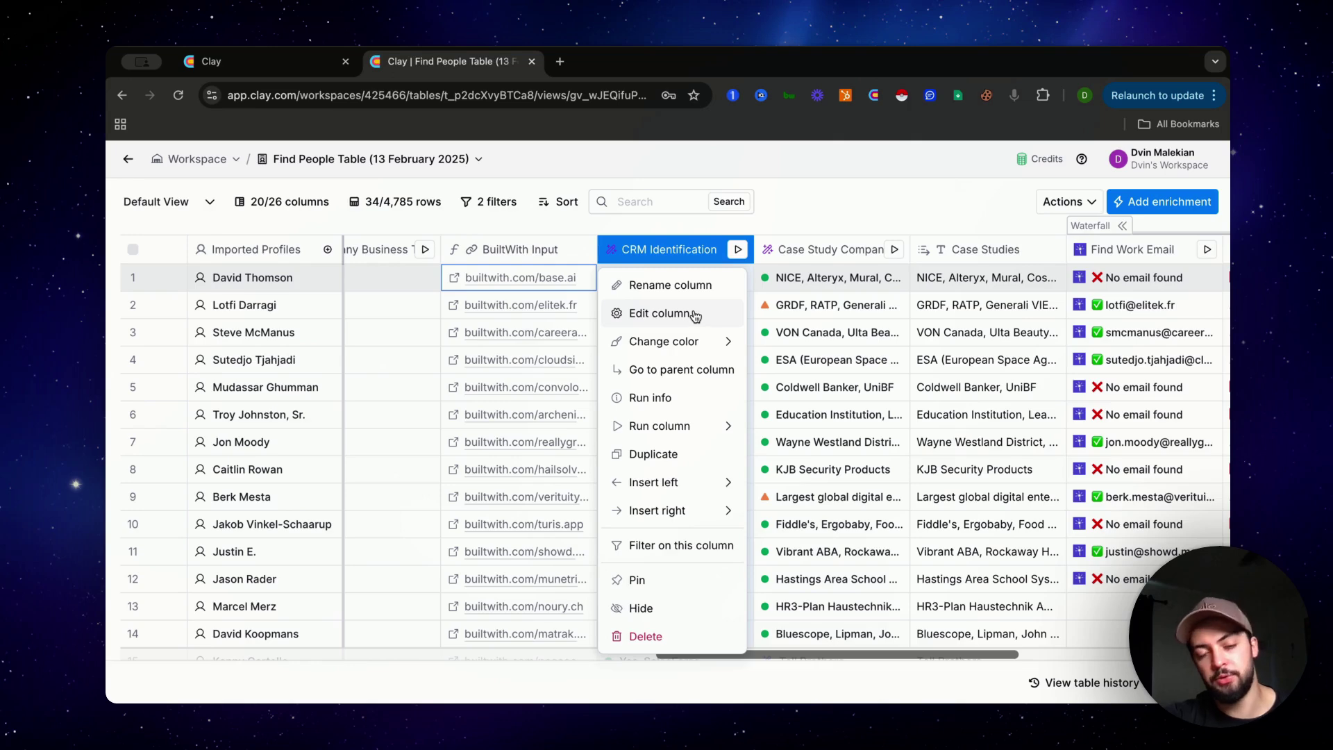
{"action": "left_click", "coordinate": [695, 315]}
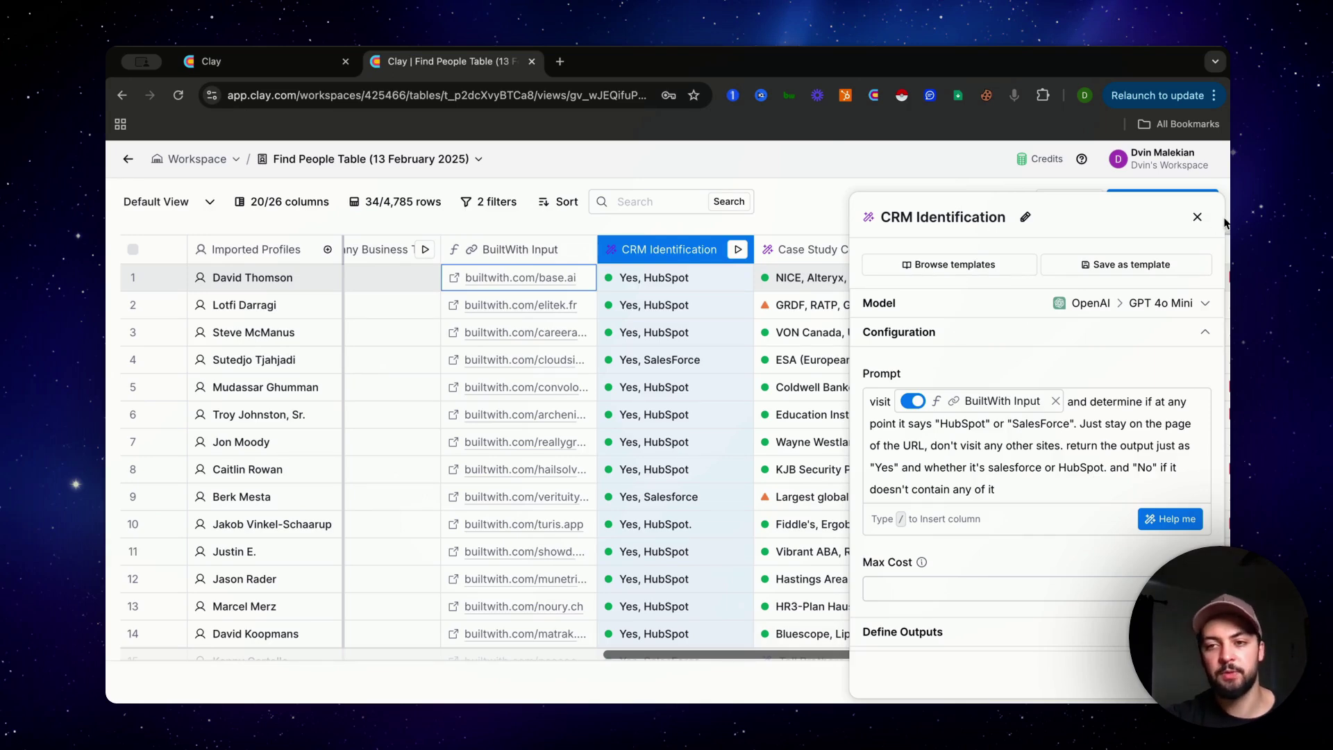
{"action": "left_click", "coordinate": [1197, 217]}
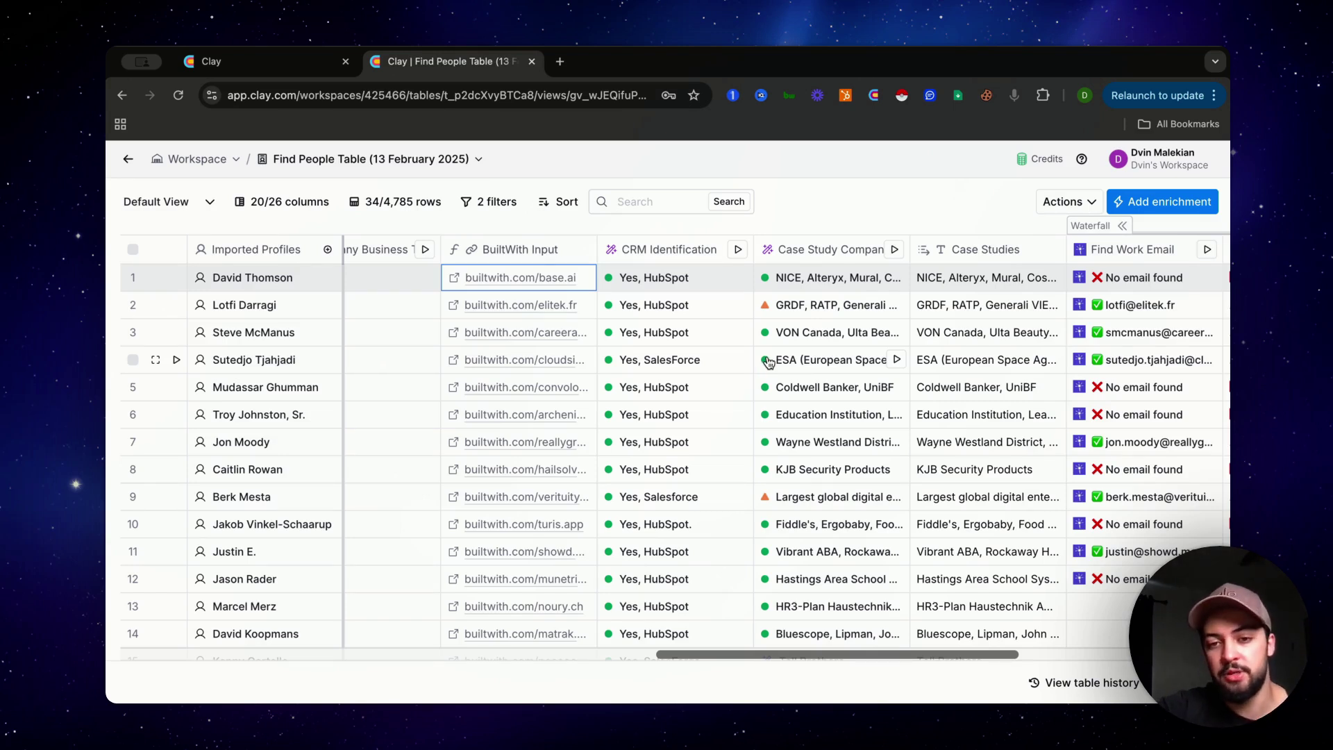
Step: Open the Case Study Companies column's settings and read its prompt on finding three case studies on the Company Domain website
{"action": "left_click", "coordinate": [790, 259]}
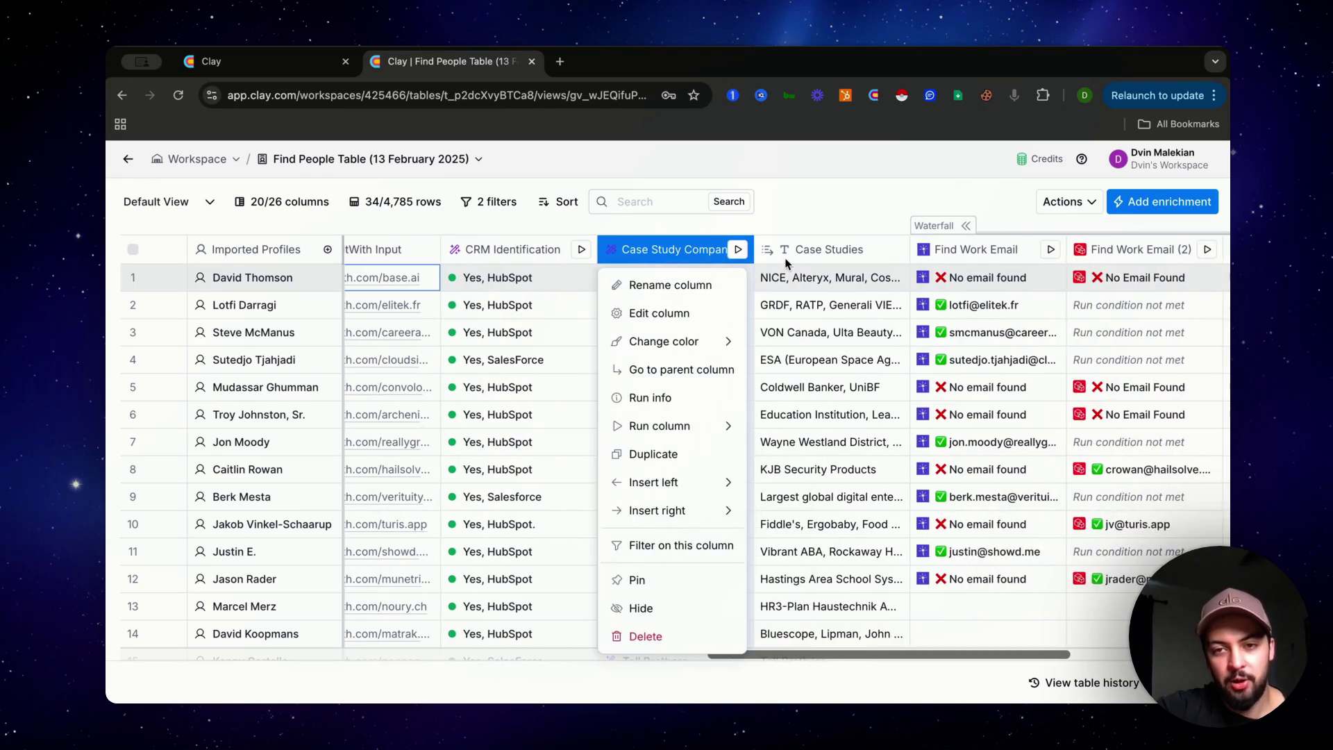
{"action": "left_click", "coordinate": [643, 313]}
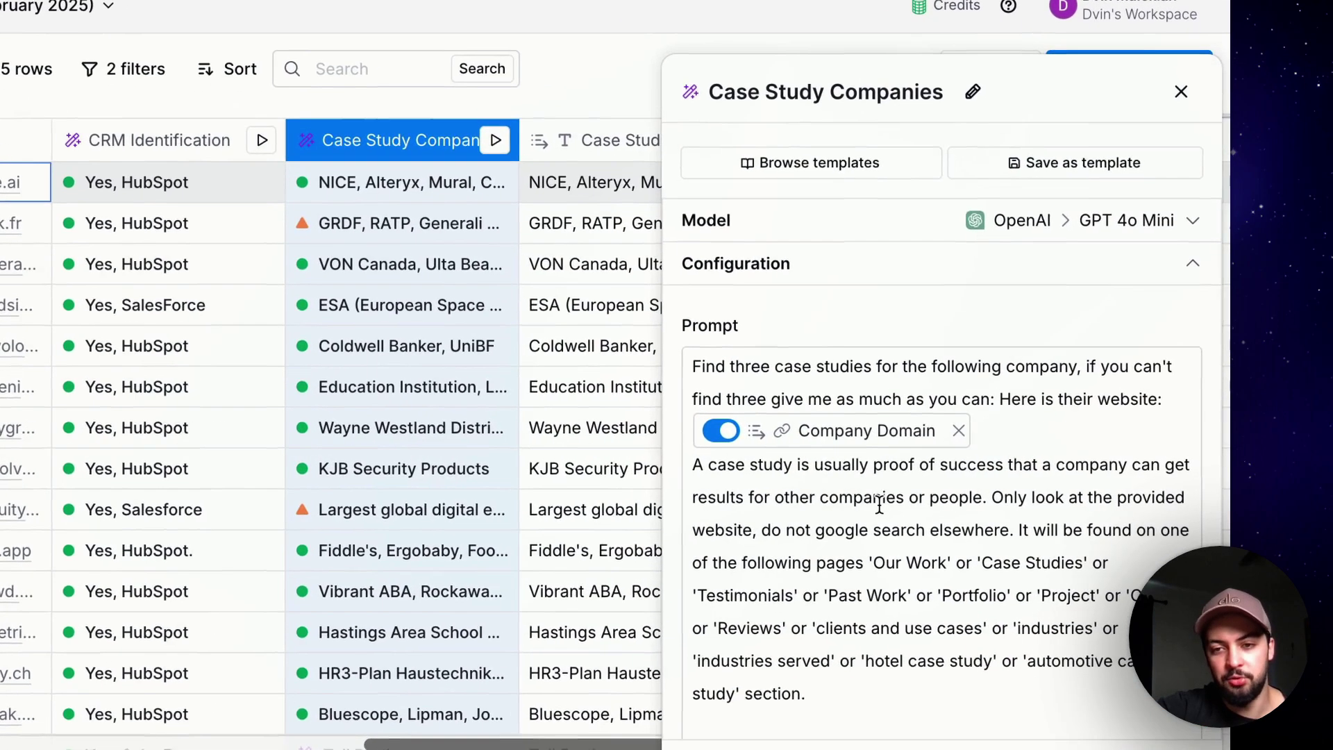
{"action": "scroll", "coordinate": [906, 468], "scroll_direction": "down", "scroll_amount": 2}
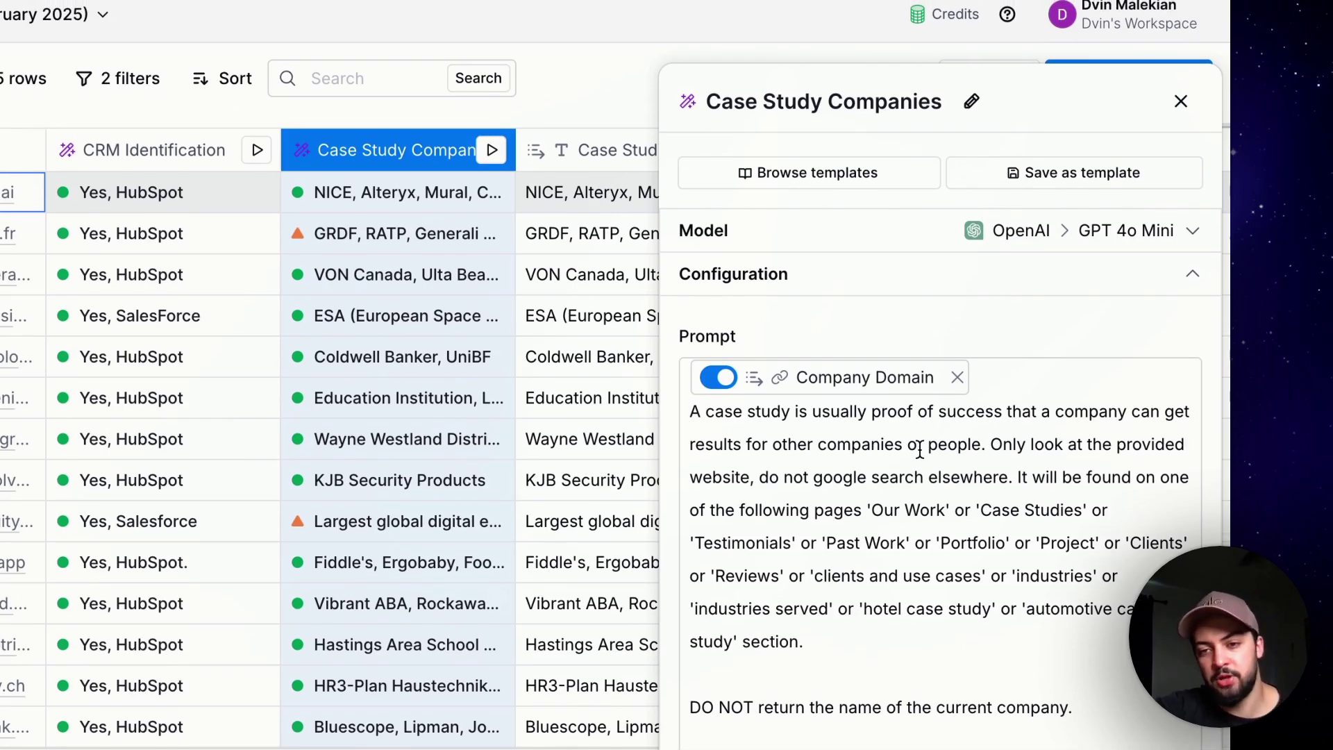
{"action": "double_click", "coordinate": [708, 540]}
{"action": "left_click", "coordinate": [824, 552]}
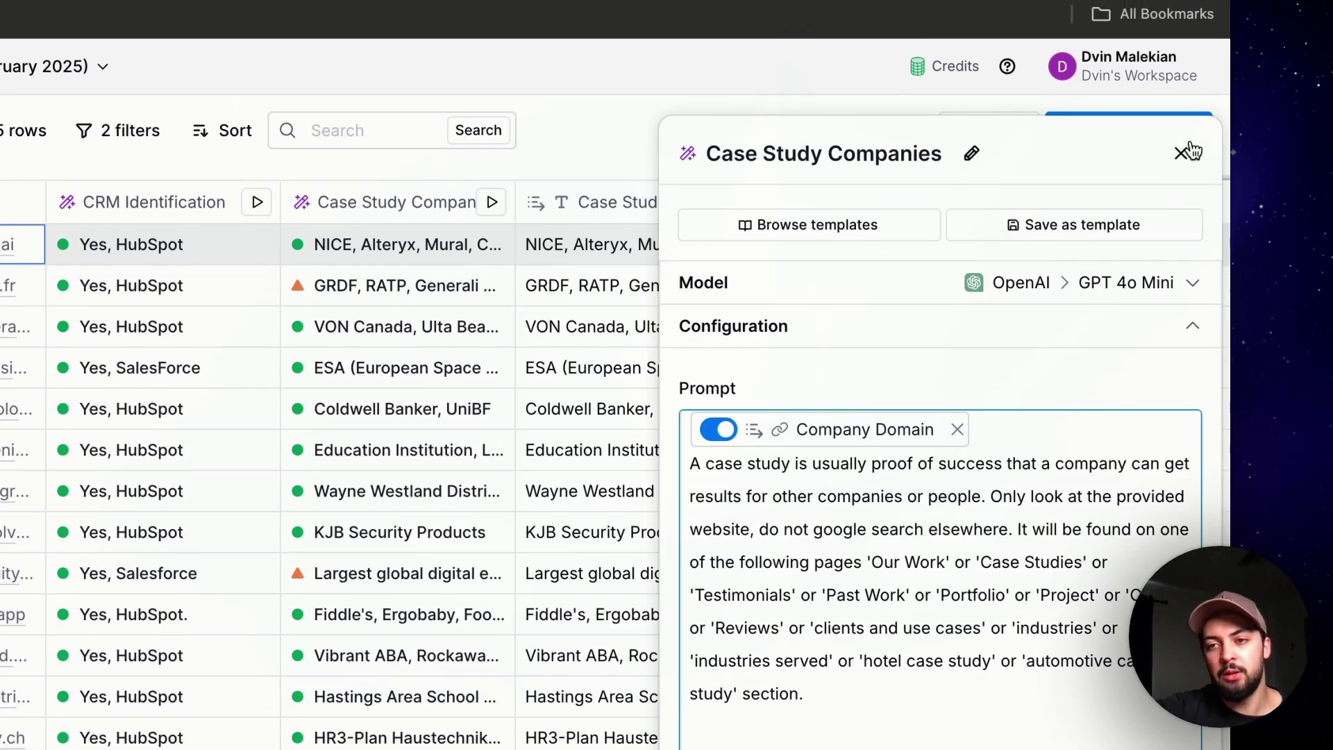
Step: Read the Case Study Companies prompt's output instructions, highlight the example company names, and leave the column's settings unchanged
{"action": "scroll", "coordinate": [931, 708], "scroll_direction": "down", "scroll_amount": 5}
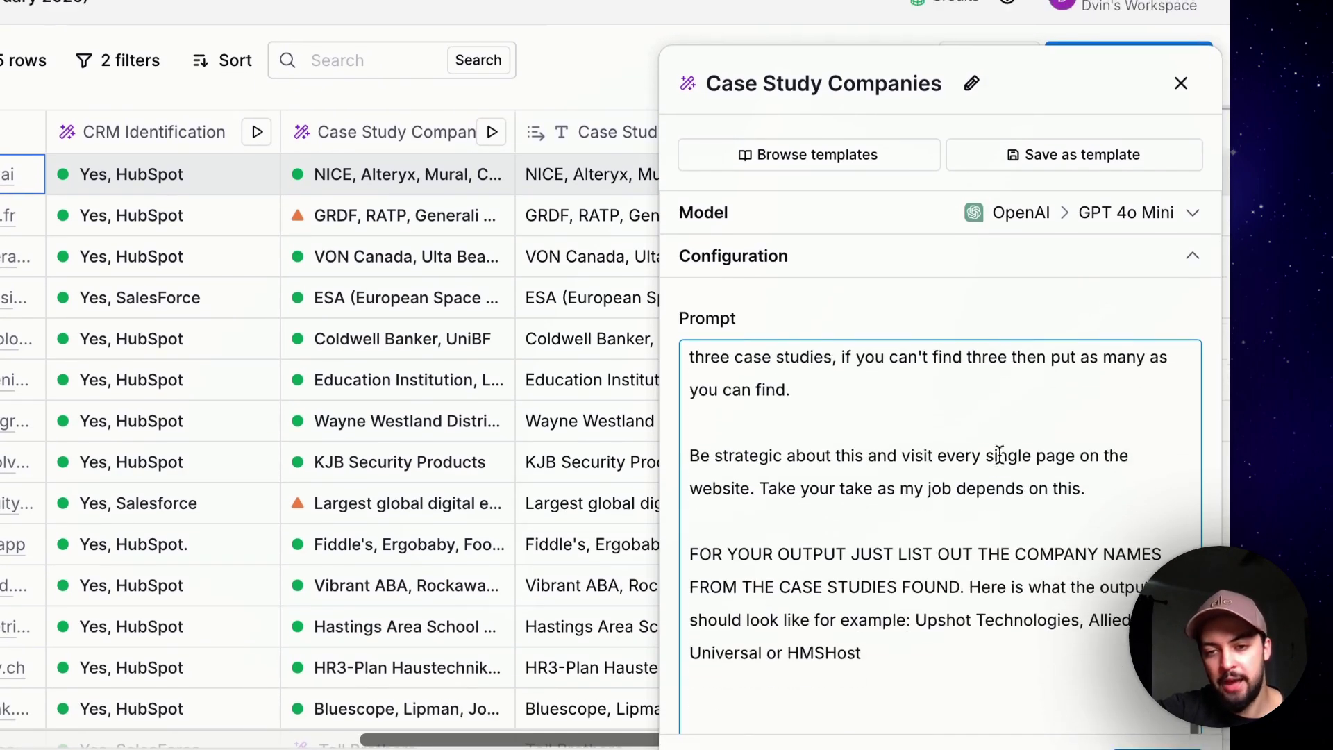
{"action": "scroll", "coordinate": [968, 507], "scroll_direction": "down", "scroll_amount": 1}
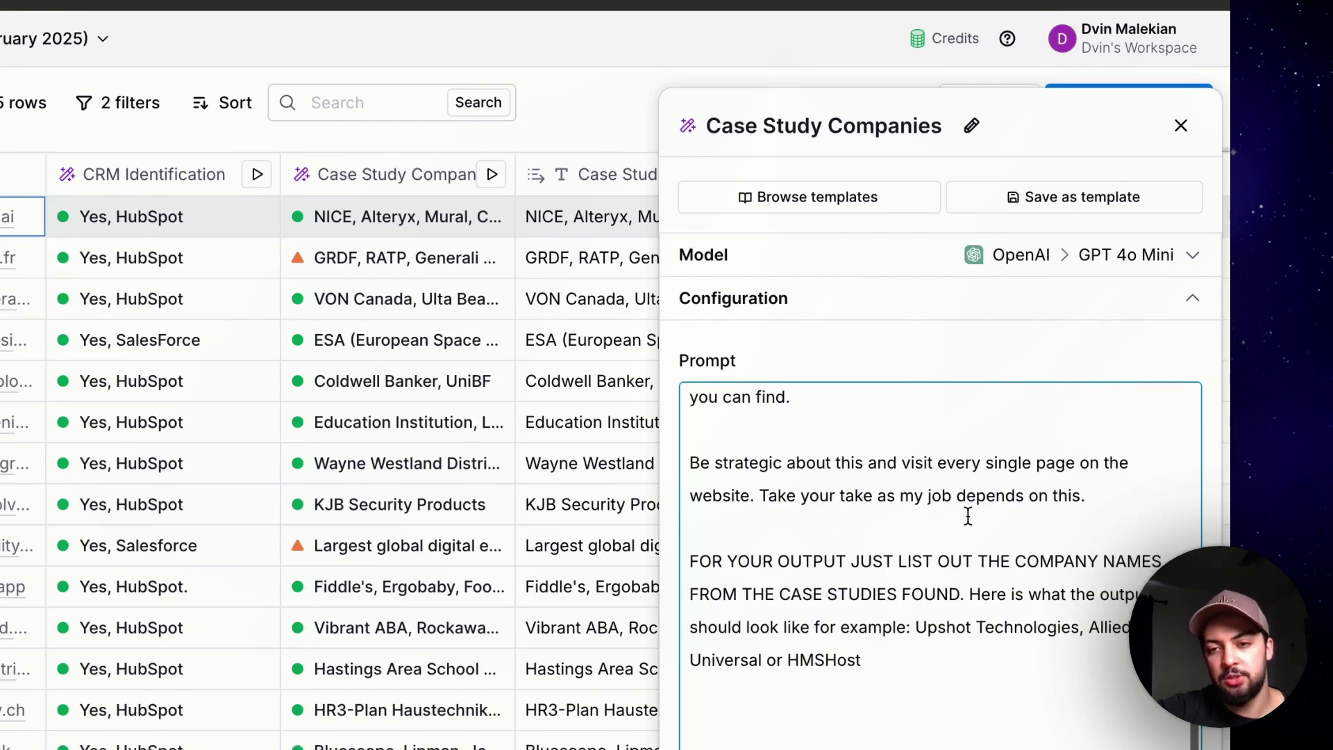
{"action": "scroll", "coordinate": [968, 517], "scroll_direction": "down", "scroll_amount": 8}
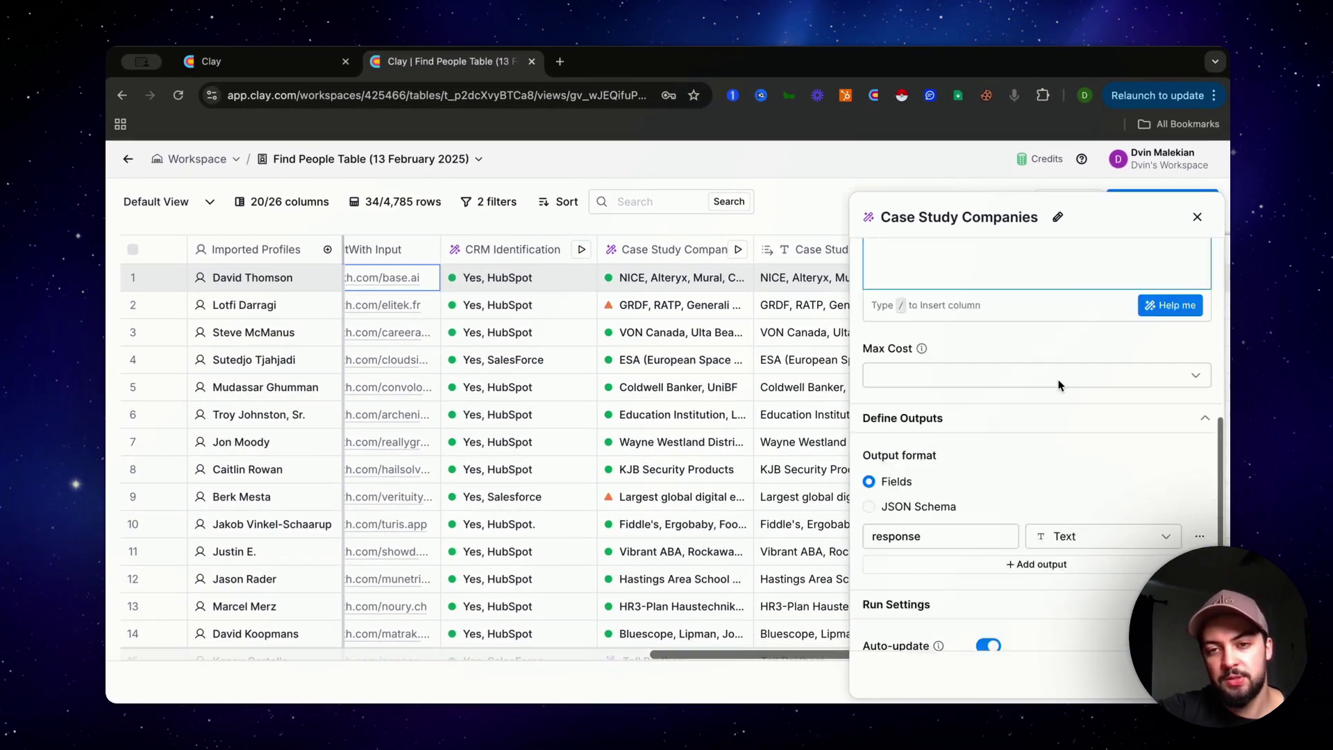
{"action": "scroll", "coordinate": [1059, 384], "scroll_direction": "up", "scroll_amount": 3}
{"action": "scroll", "coordinate": [1053, 353], "scroll_direction": "down", "scroll_amount": 3}
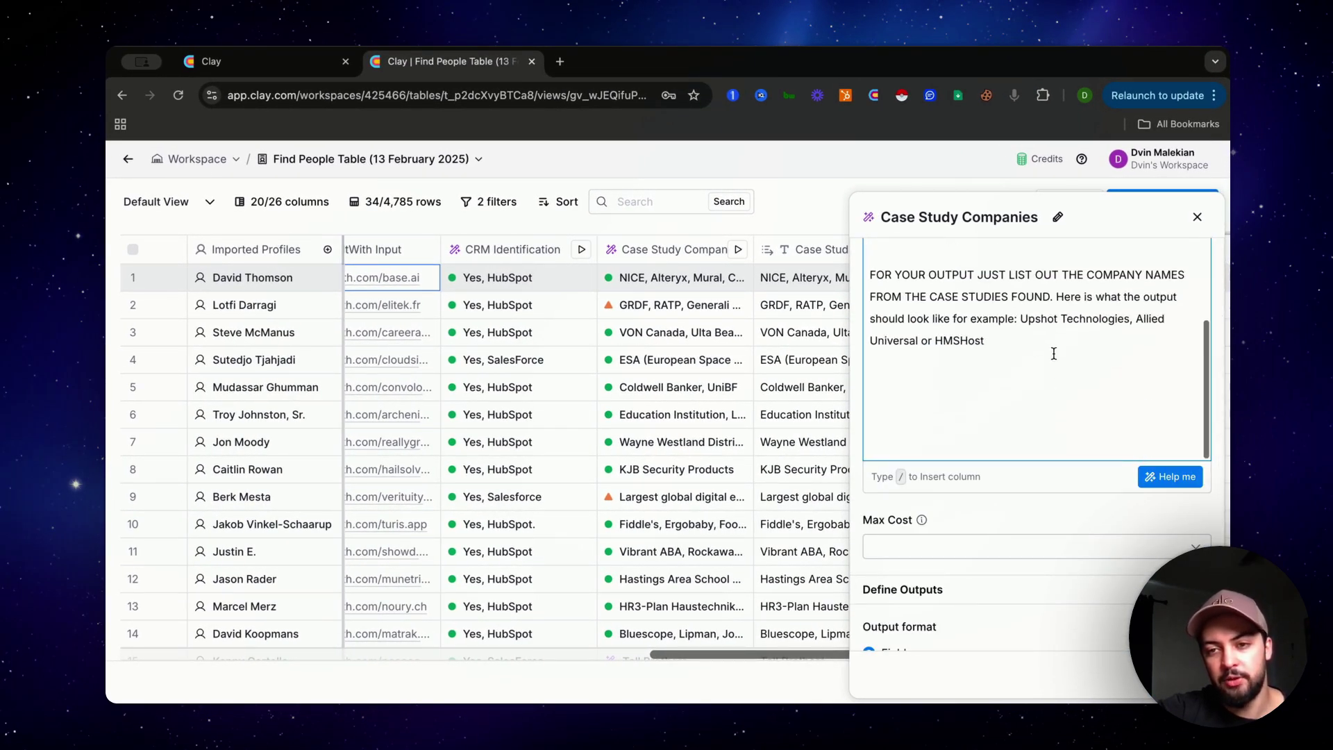
{"action": "left_click_drag", "start_coordinate": [1021, 319], "coordinate": [1073, 350]}
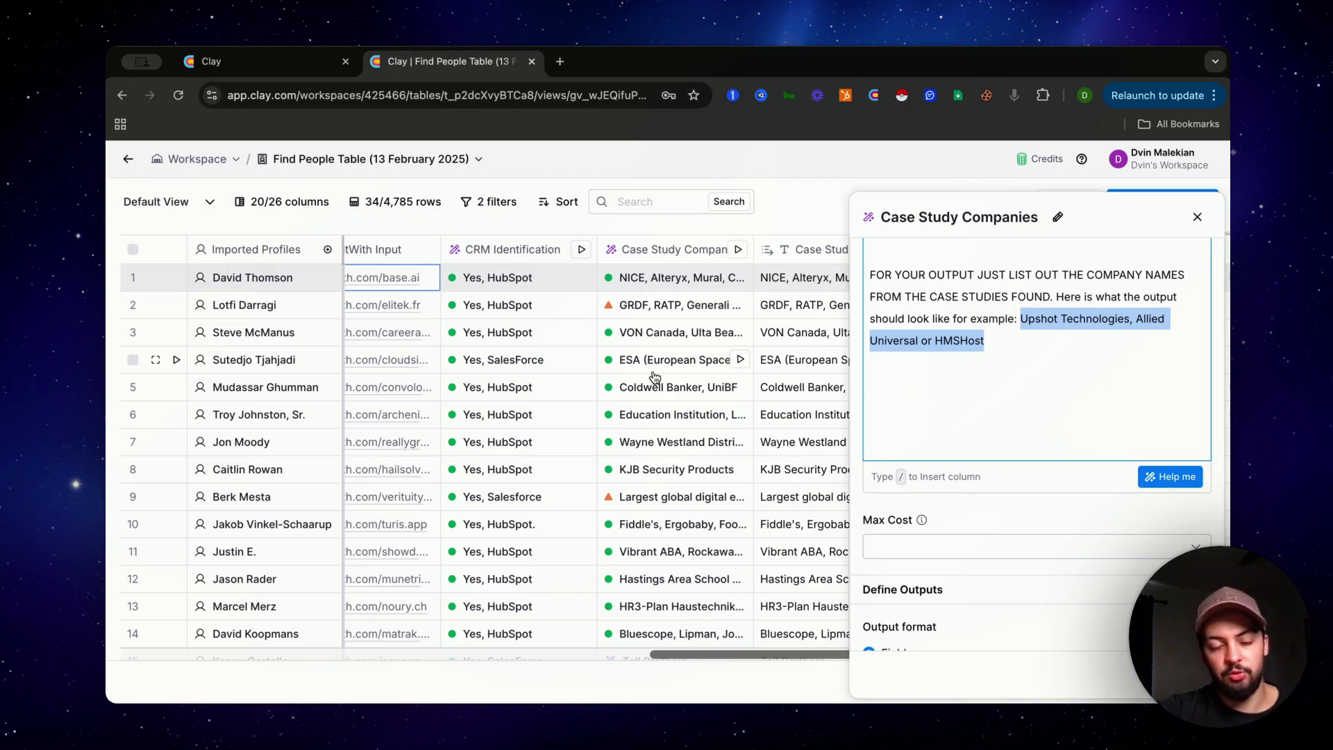
{"action": "left_click", "coordinate": [1197, 219]}
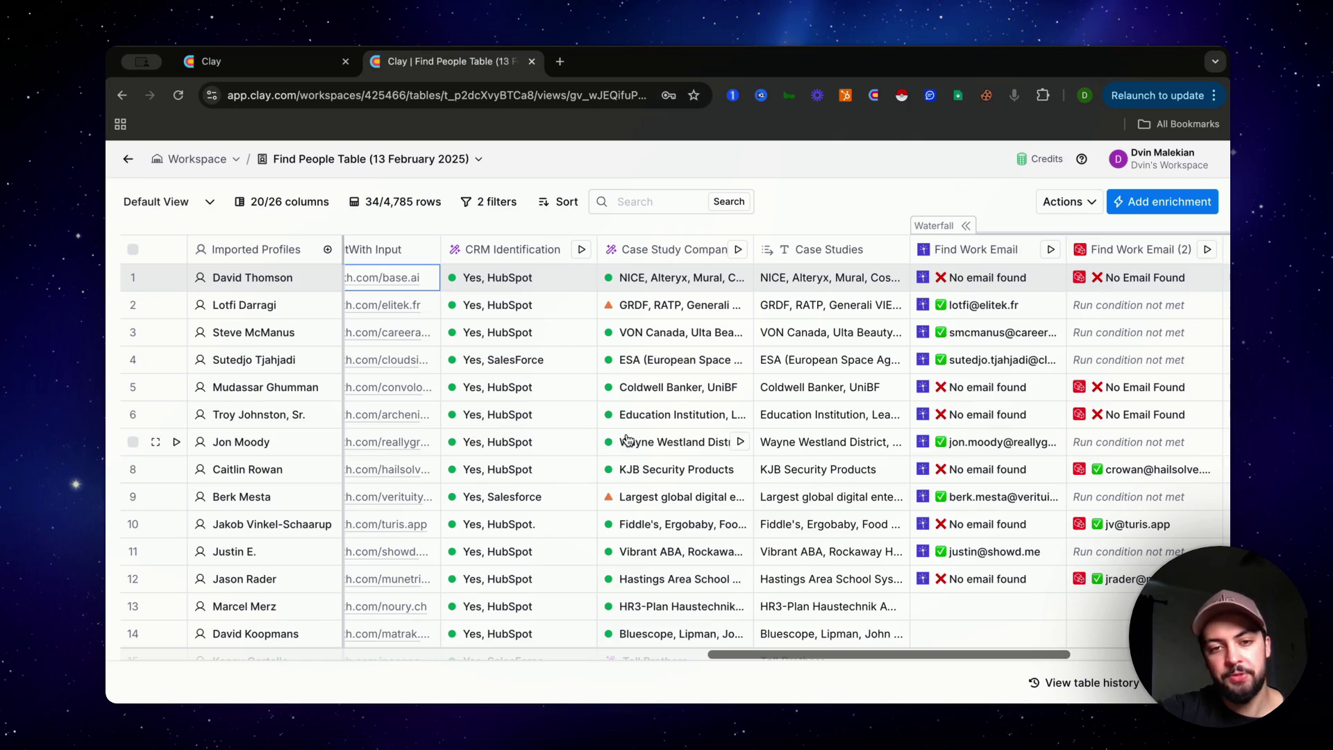
Step: Inspect the response and reasoning in the cell details of row 7's Case Study Companies result
{"action": "scroll", "coordinate": [644, 536], "scroll_direction": "down", "scroll_amount": 1}
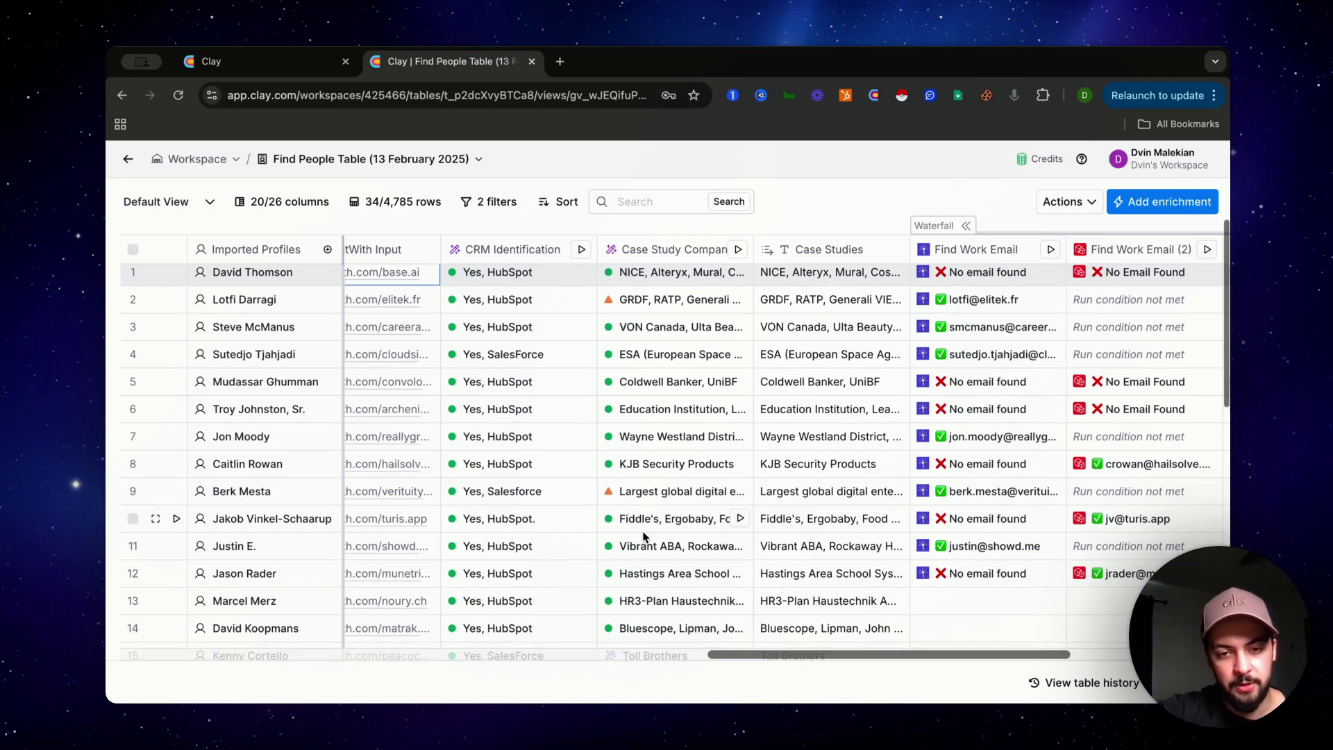
{"action": "left_click", "coordinate": [647, 442]}
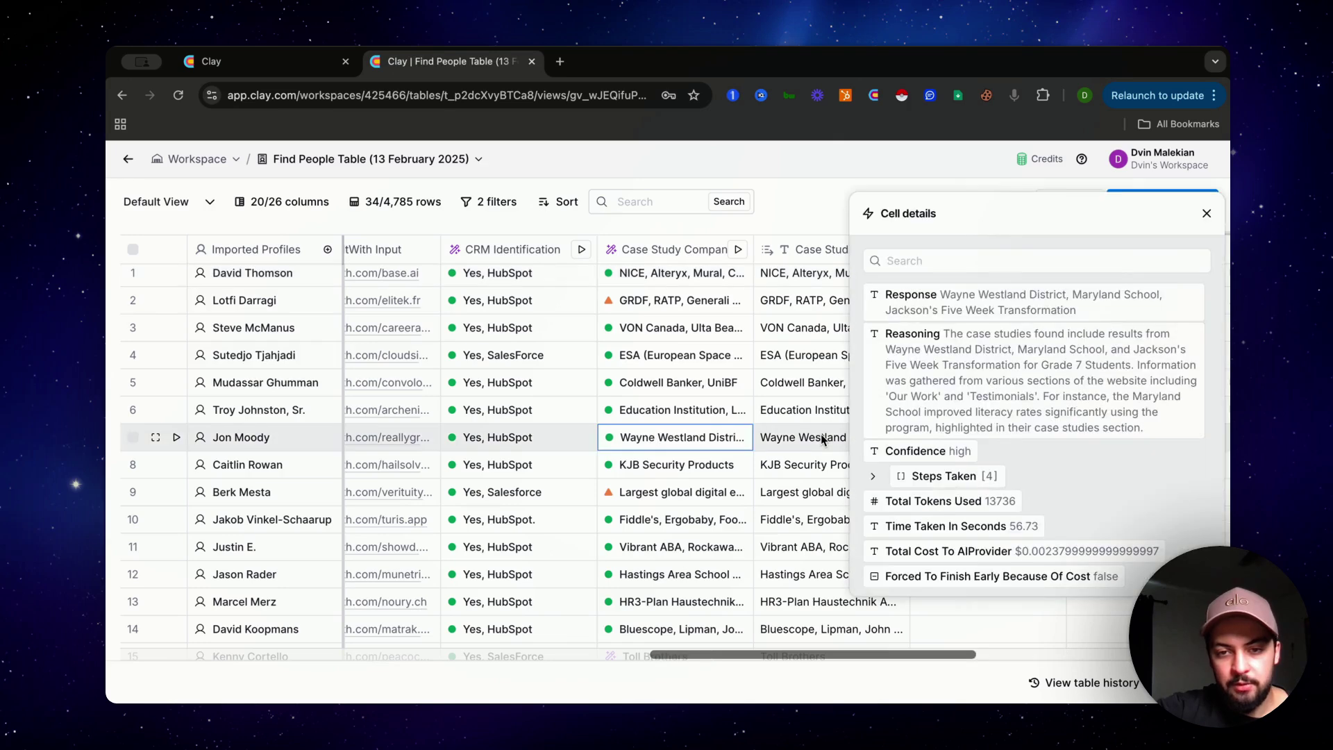
{"action": "mouse_move", "coordinate": [948, 328]}
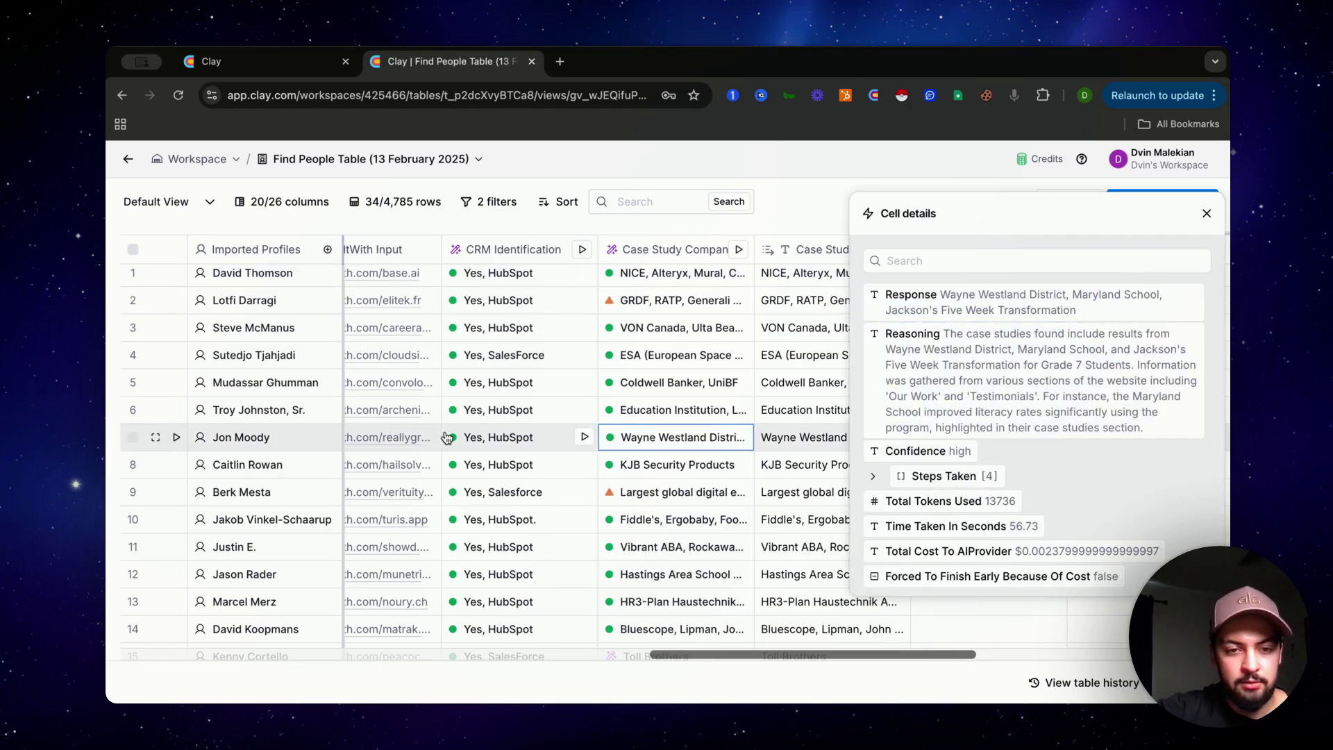
{"action": "scroll", "coordinate": [446, 436], "scroll_direction": "left", "scroll_amount": 2}
{"action": "mouse_move", "coordinate": [952, 393]}
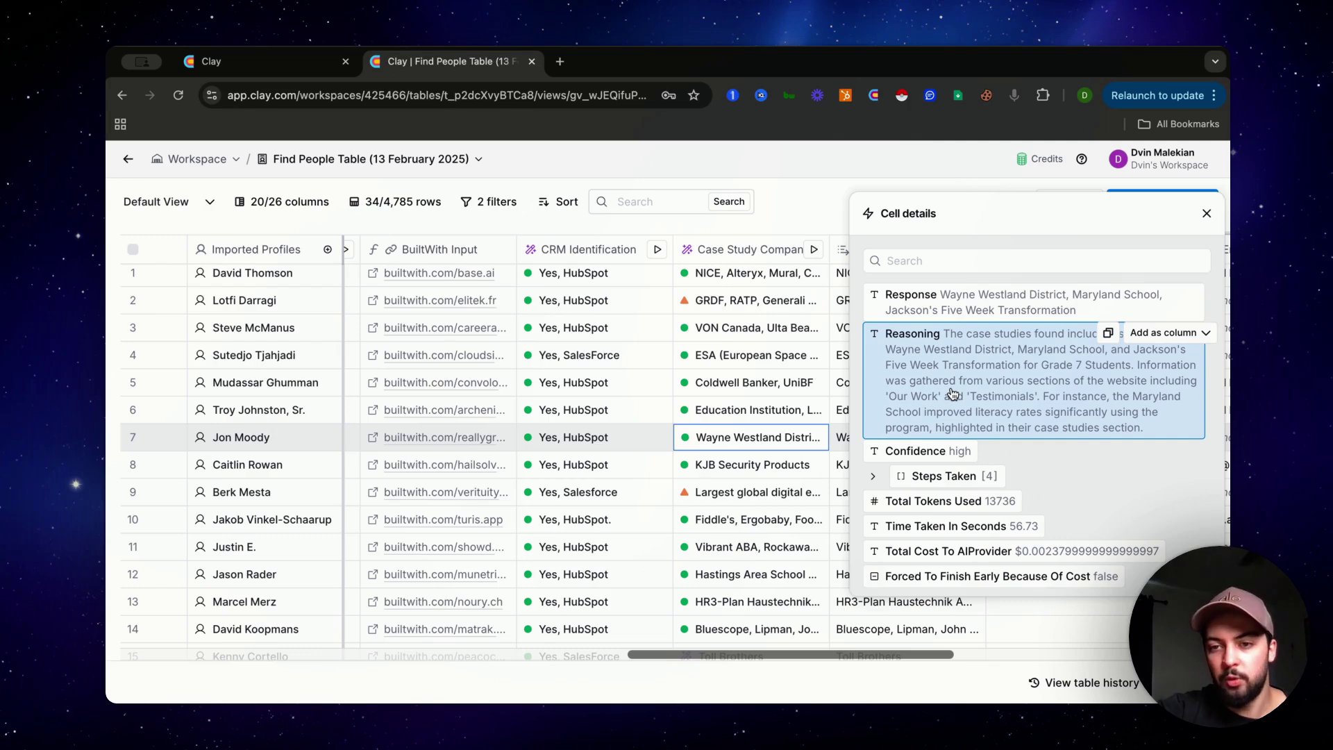
{"action": "mouse_move", "coordinate": [1034, 454]}
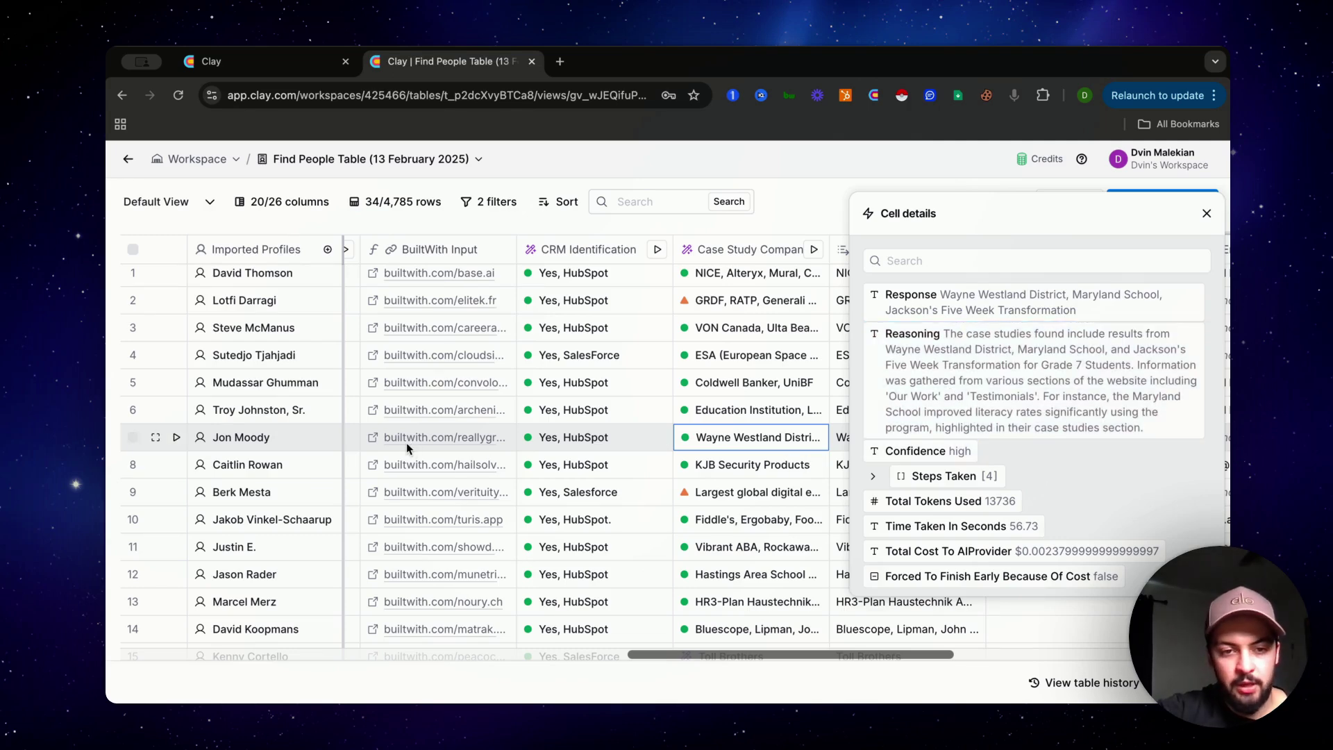
Step: Open row 7's company website, reallygreatreading.com, look through its home page and return to the people table
{"action": "scroll", "coordinate": [406, 443], "scroll_direction": "left", "scroll_amount": 3}
{"action": "scroll", "coordinate": [404, 446], "scroll_direction": "left", "scroll_amount": 2}
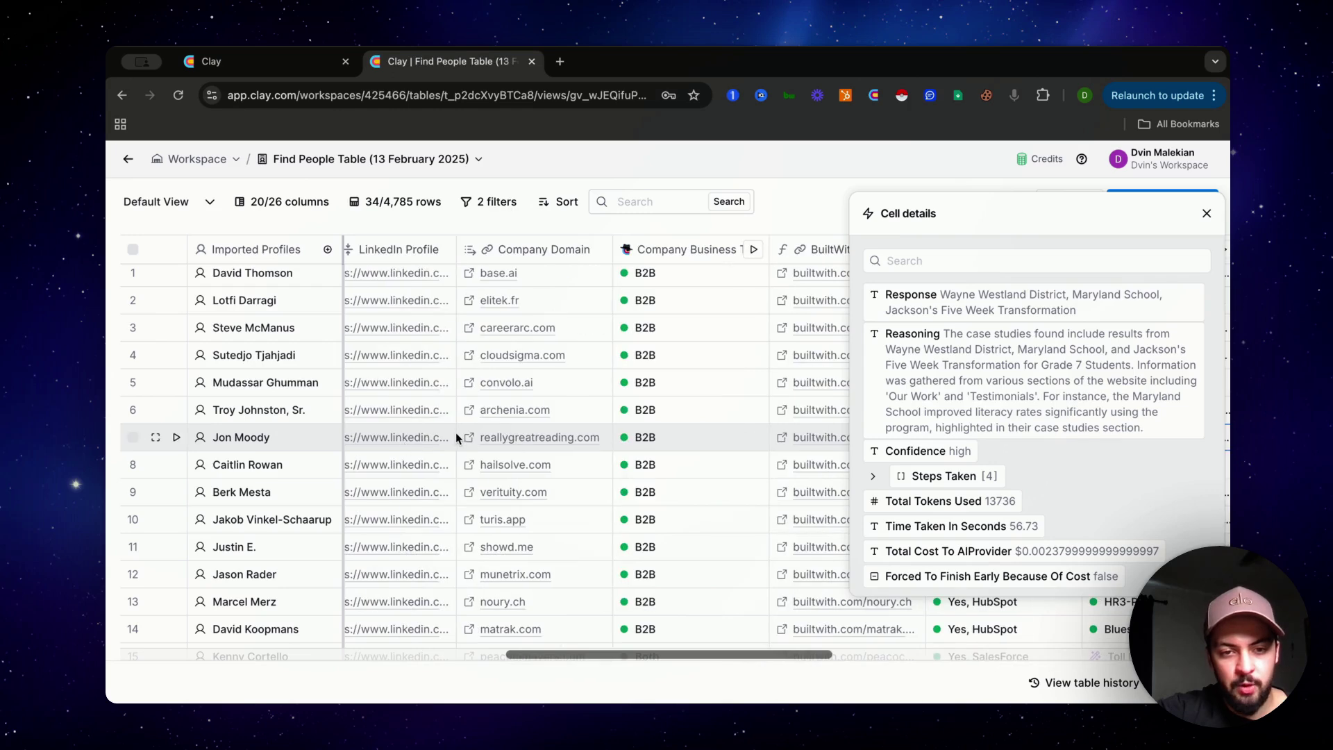
{"action": "left_click", "coordinate": [540, 437]}
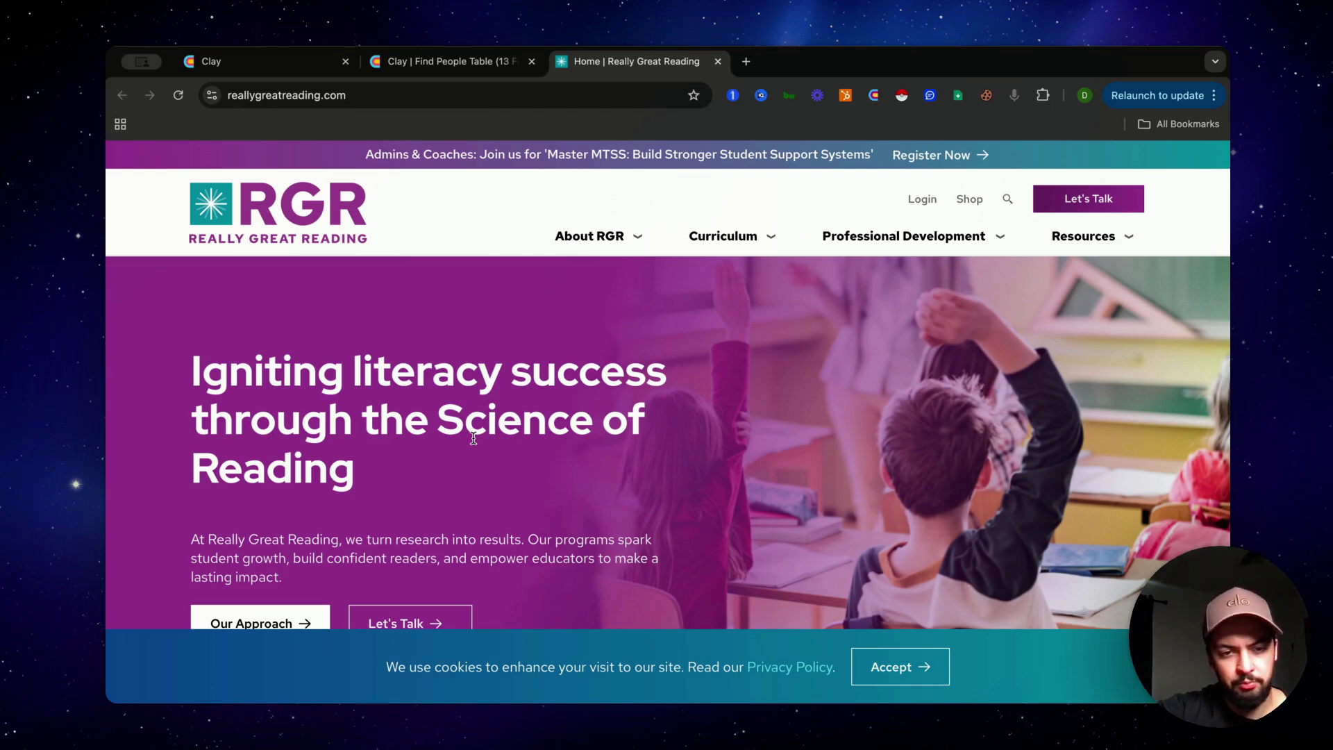
{"action": "scroll", "coordinate": [473, 437], "scroll_direction": "down", "scroll_amount": 5}
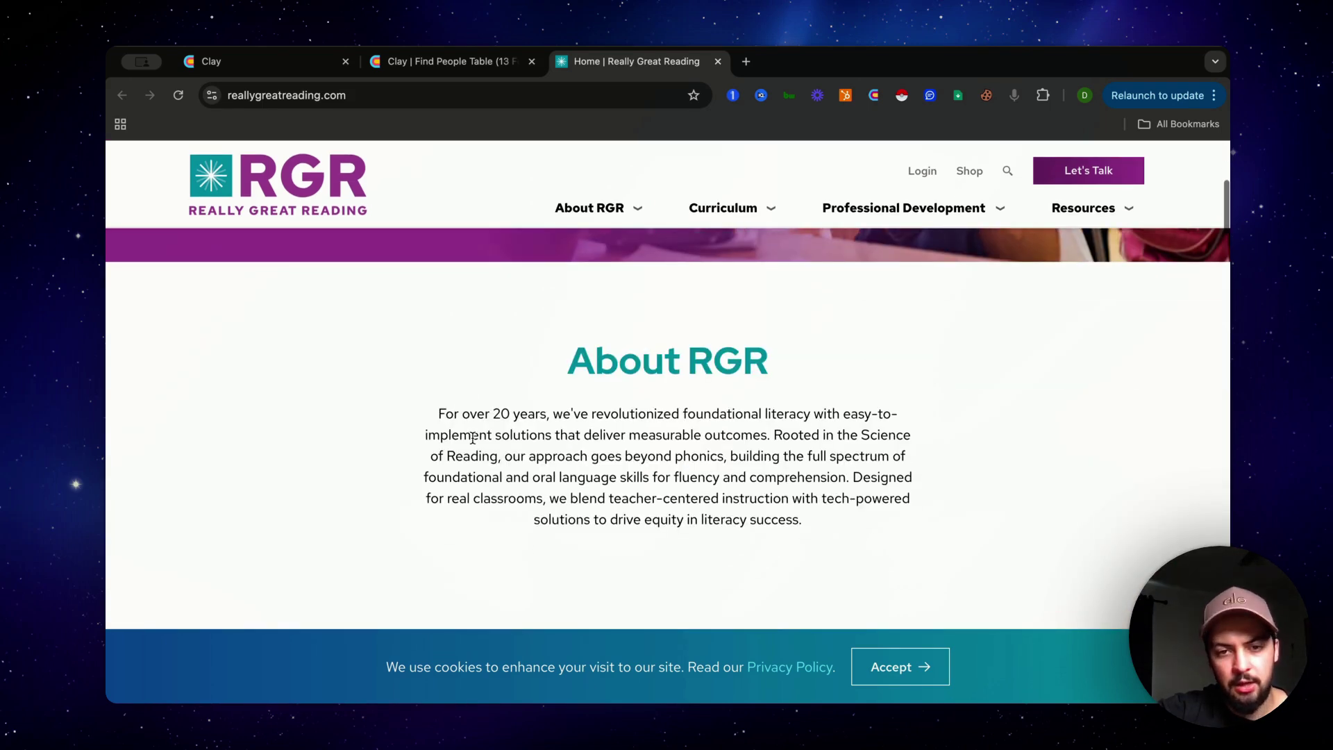
{"action": "scroll", "coordinate": [473, 437], "scroll_direction": "down", "scroll_amount": 5}
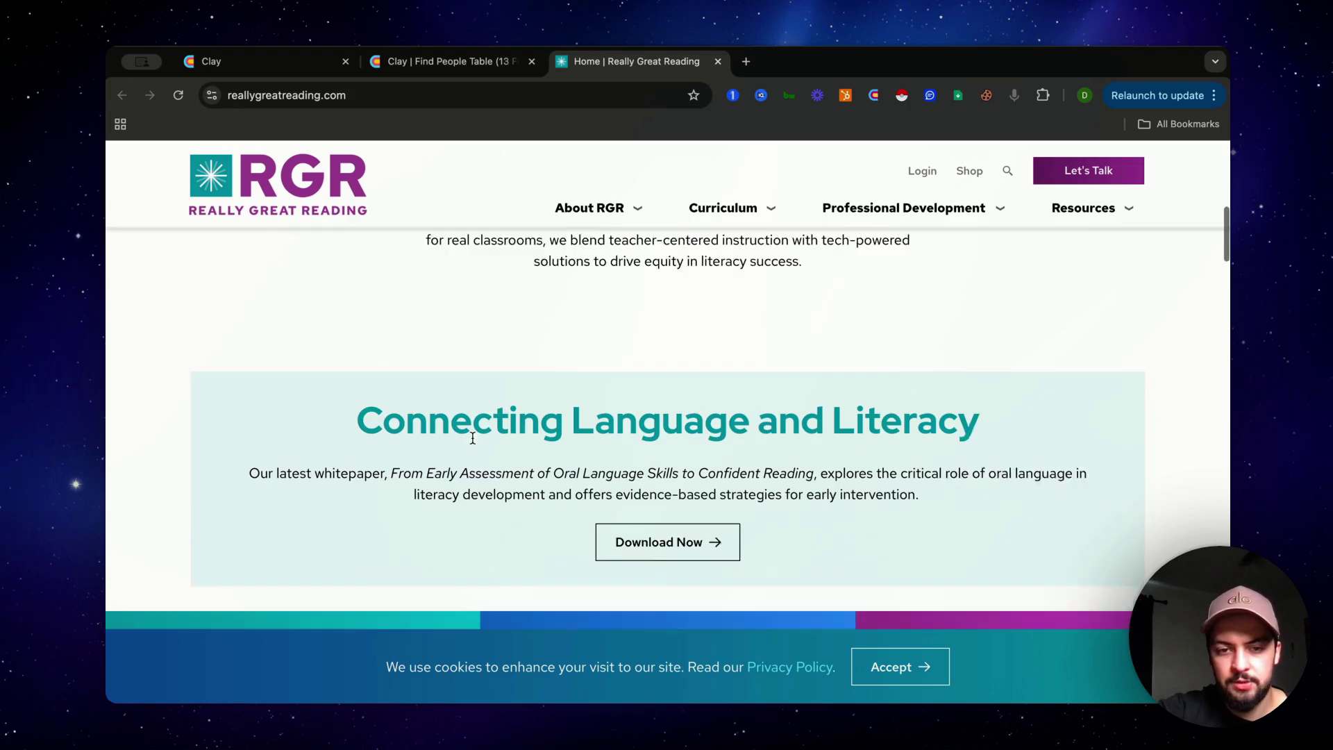
{"action": "left_click", "coordinate": [473, 64]}
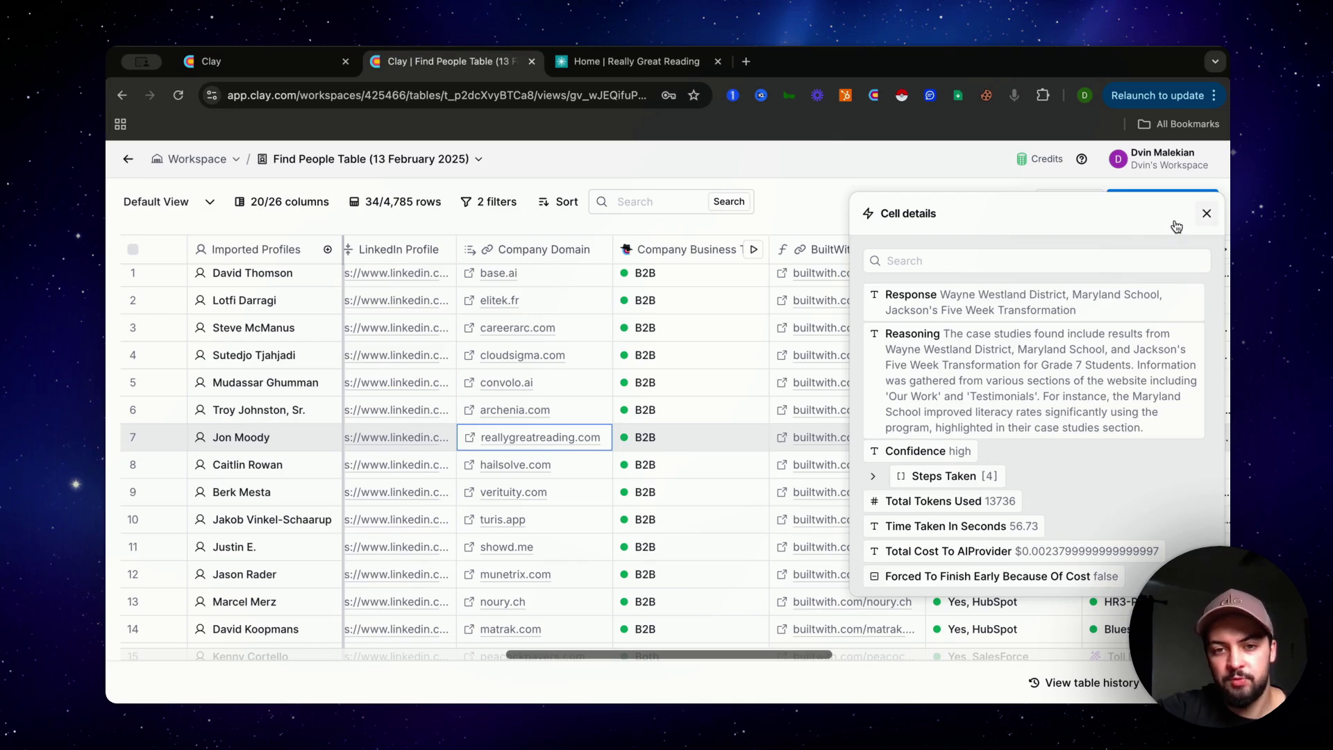
Step: Close the cell details and view the full Case Studies text in row 7 without editing it
{"action": "left_click", "coordinate": [1207, 216]}
{"action": "scroll", "coordinate": [893, 438], "scroll_direction": "right", "scroll_amount": 5}
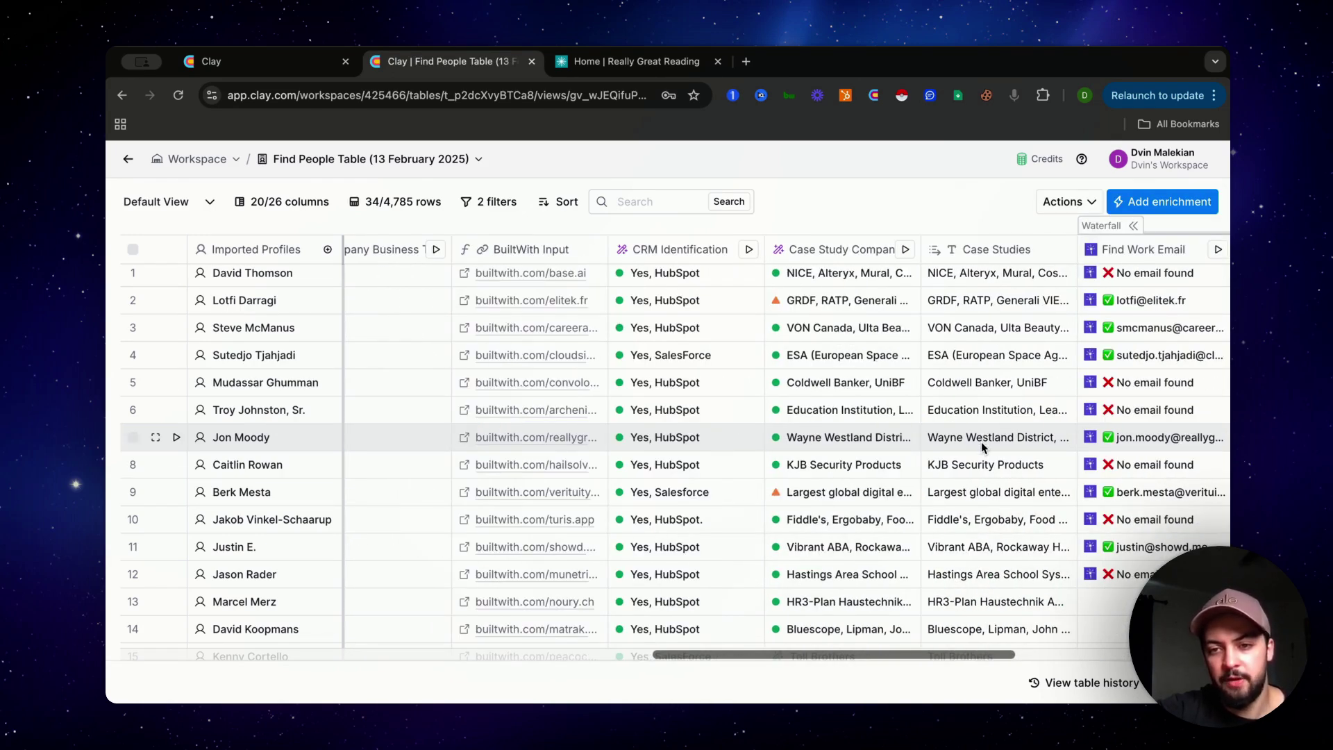
{"action": "double_click", "coordinate": [981, 437]}
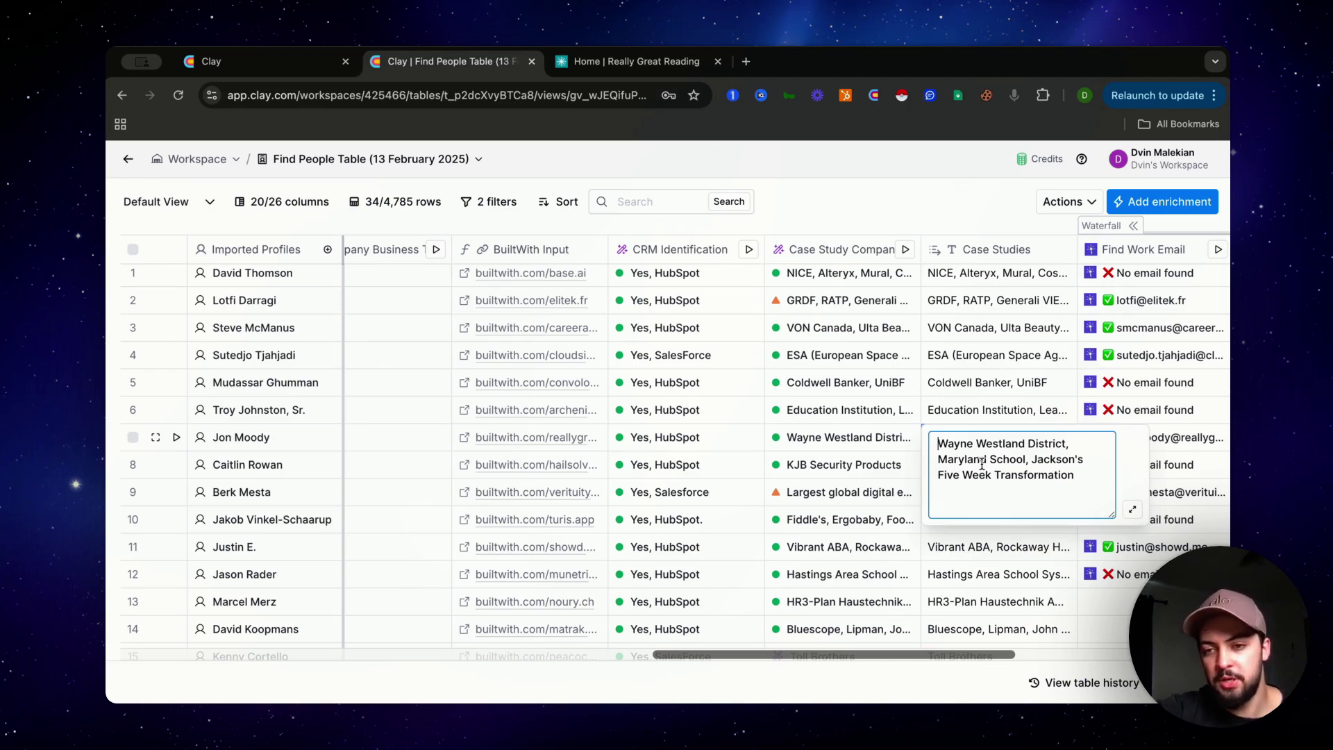
{"action": "key", "text": "Escape"}
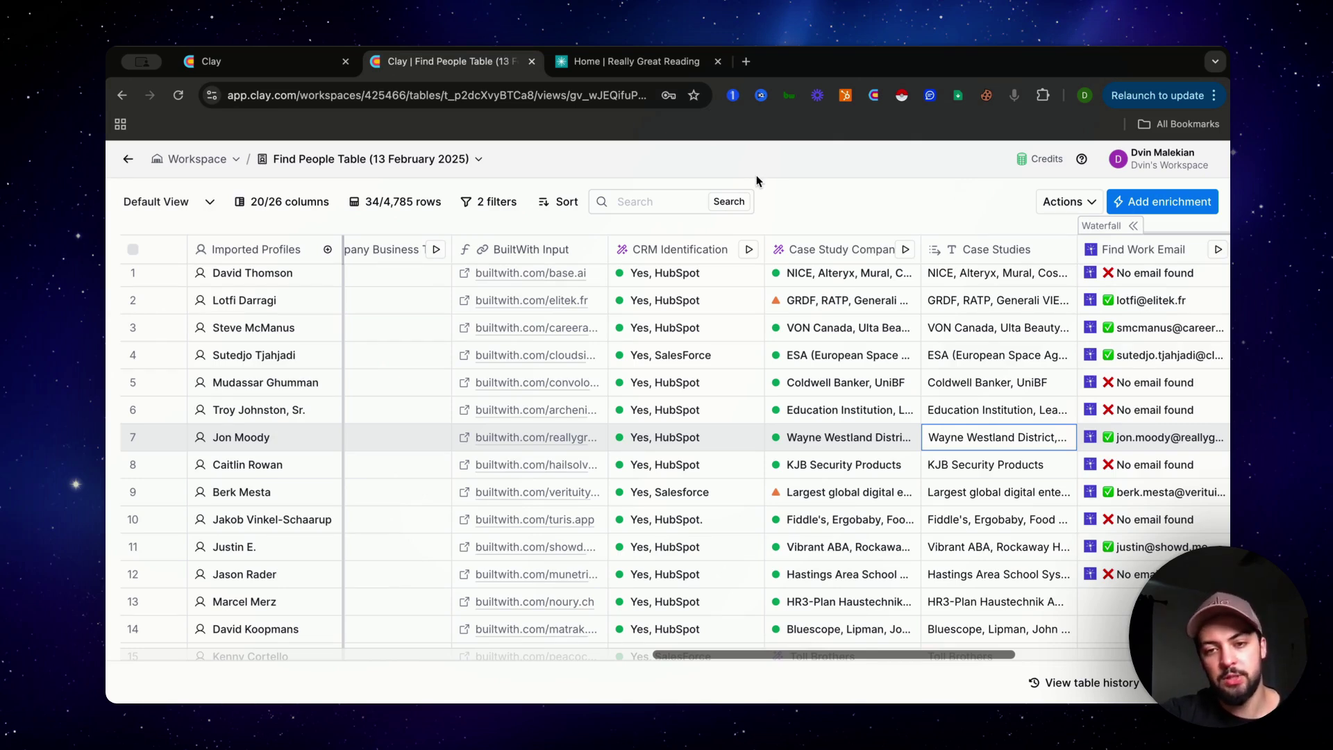
Step: Examine the three Find Work Email waterfall columns and the combined Work Email column
{"action": "scroll", "coordinate": [844, 459], "scroll_direction": "right", "scroll_amount": 10}
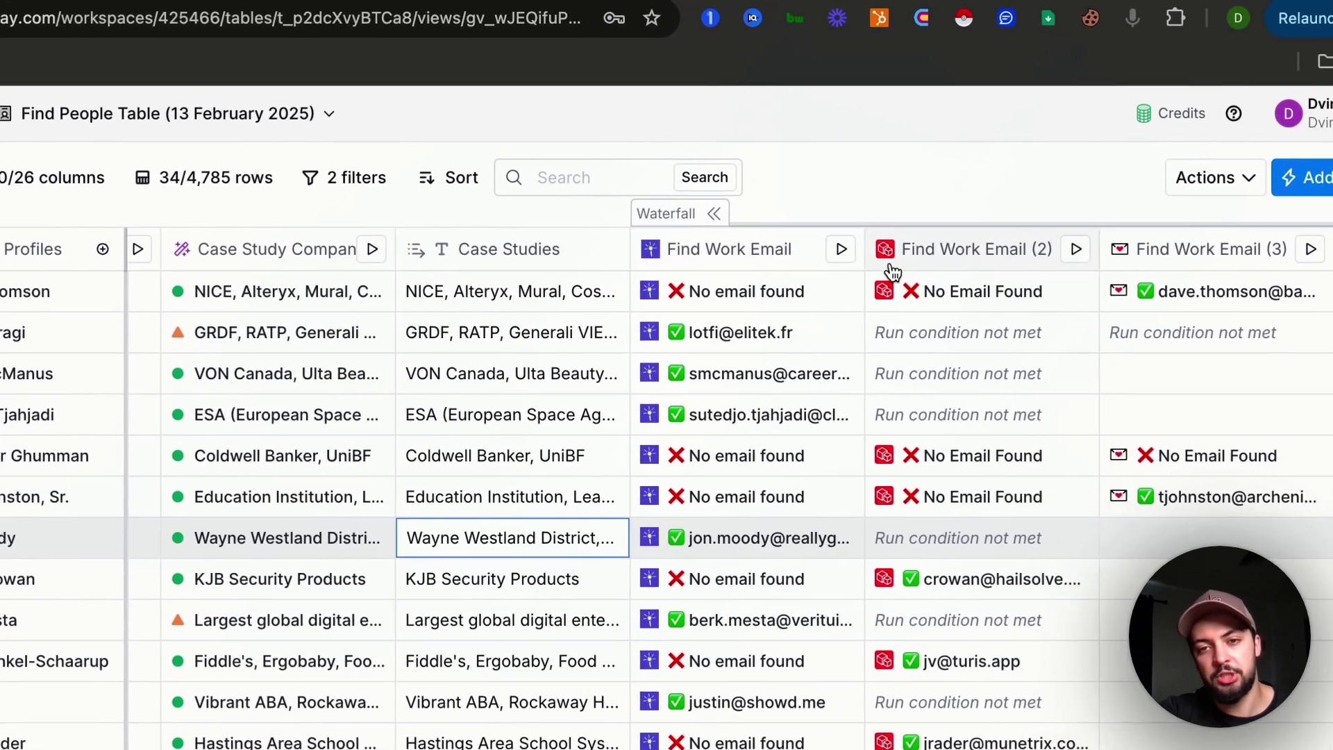
{"action": "scroll", "coordinate": [1142, 260], "scroll_direction": "right", "scroll_amount": 2}
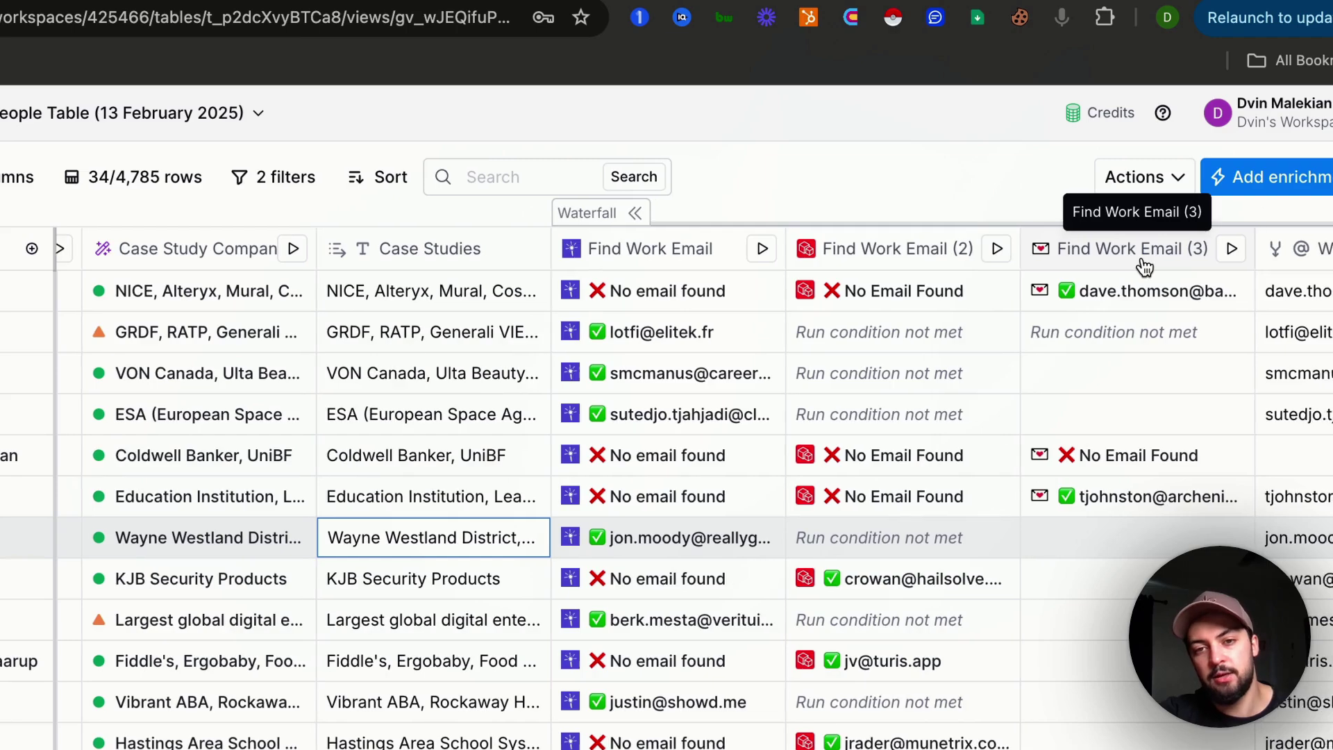
{"action": "scroll", "coordinate": [1031, 448], "scroll_direction": "right", "scroll_amount": 5}
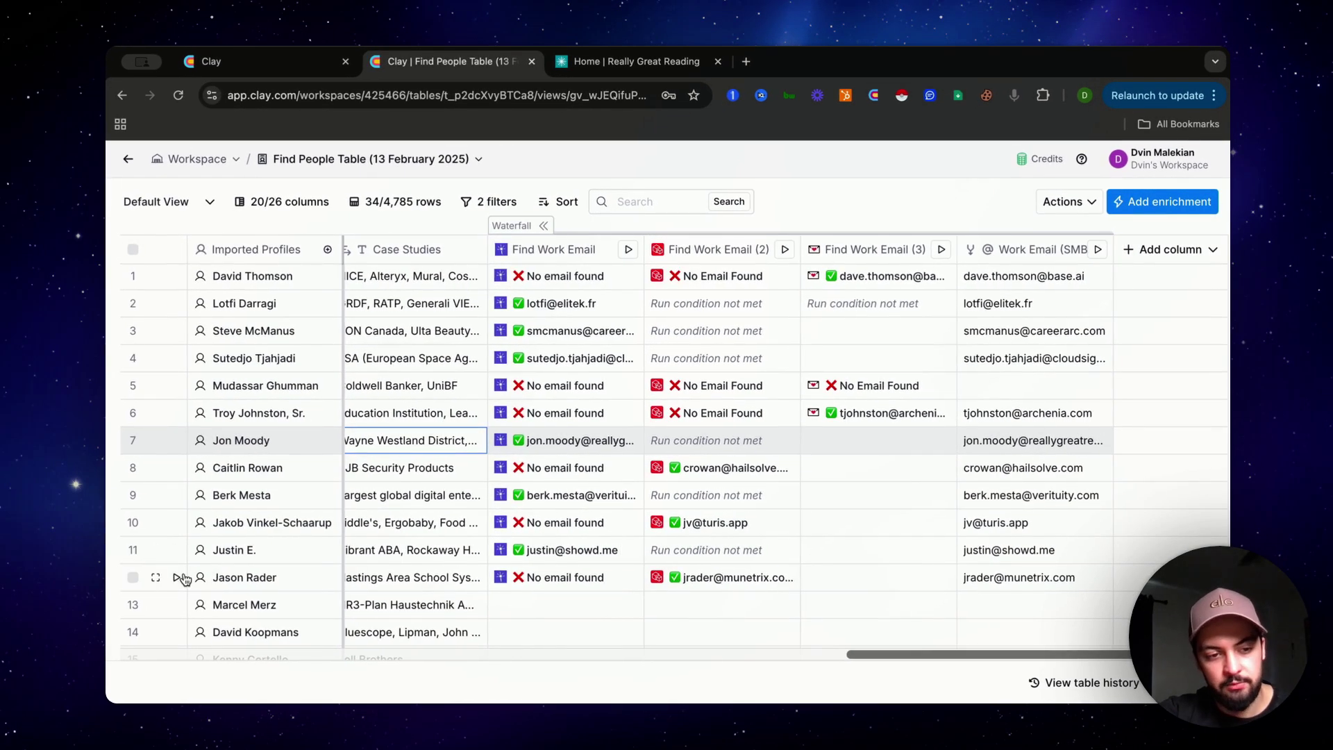
{"action": "scroll", "coordinate": [898, 509], "scroll_direction": "left", "scroll_amount": 1}
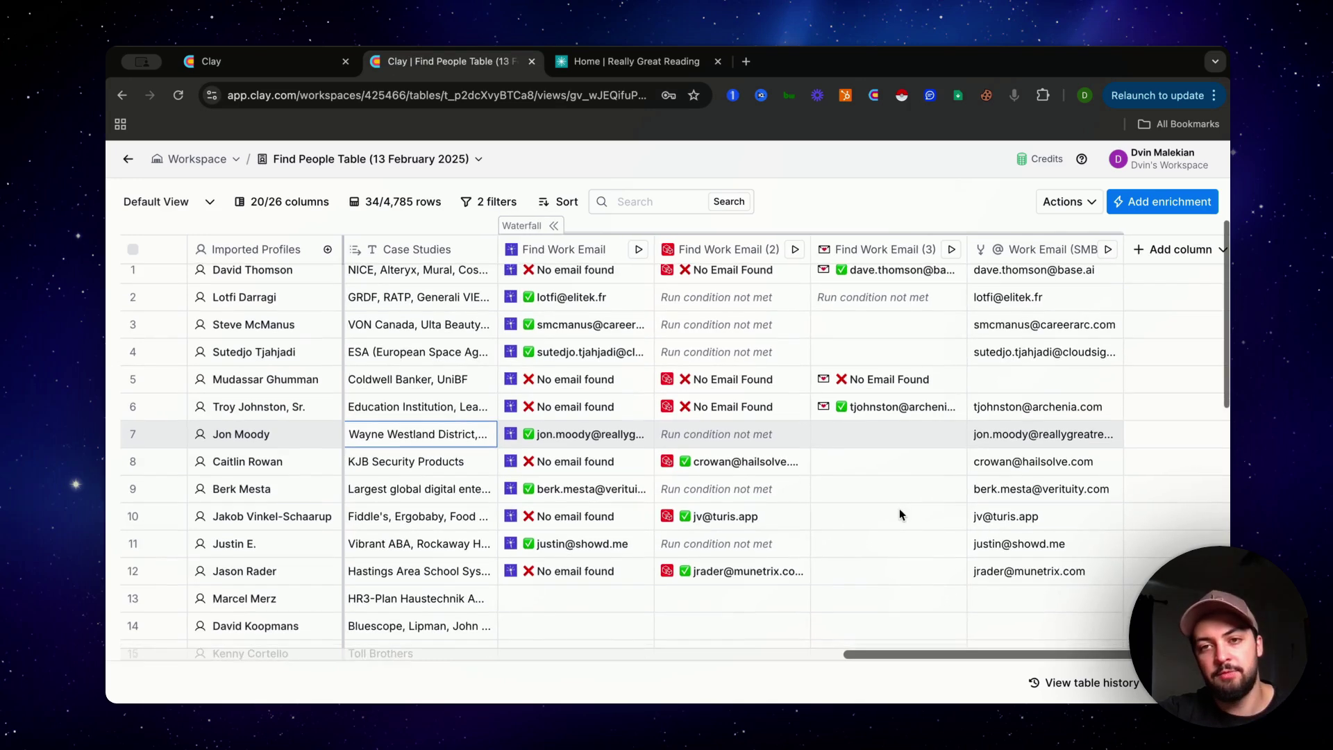
{"action": "scroll", "coordinate": [899, 508], "scroll_direction": "down", "scroll_amount": 1}
{"action": "scroll", "coordinate": [899, 513], "scroll_direction": "up", "scroll_amount": 1}
{"action": "scroll", "coordinate": [899, 513], "scroll_direction": "right", "scroll_amount": 1}
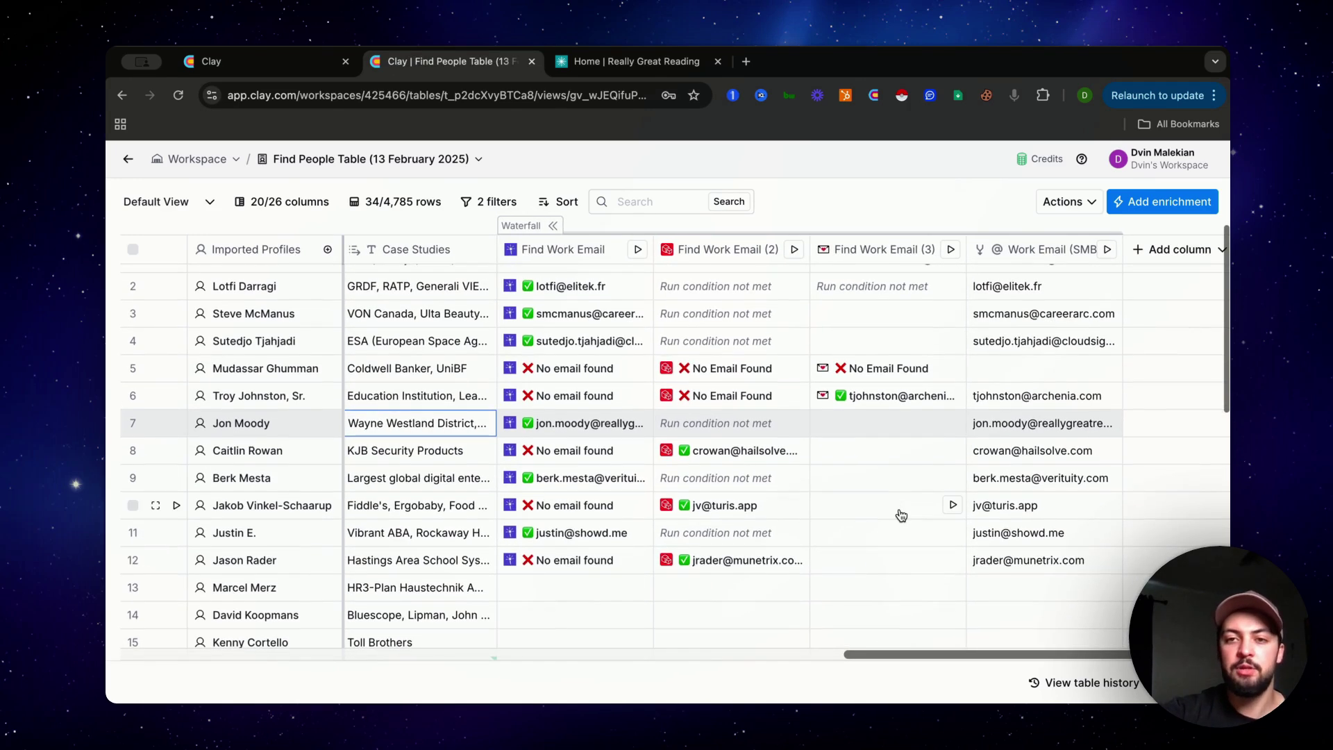
{"action": "scroll", "coordinate": [898, 510], "scroll_direction": "down", "scroll_amount": 1}
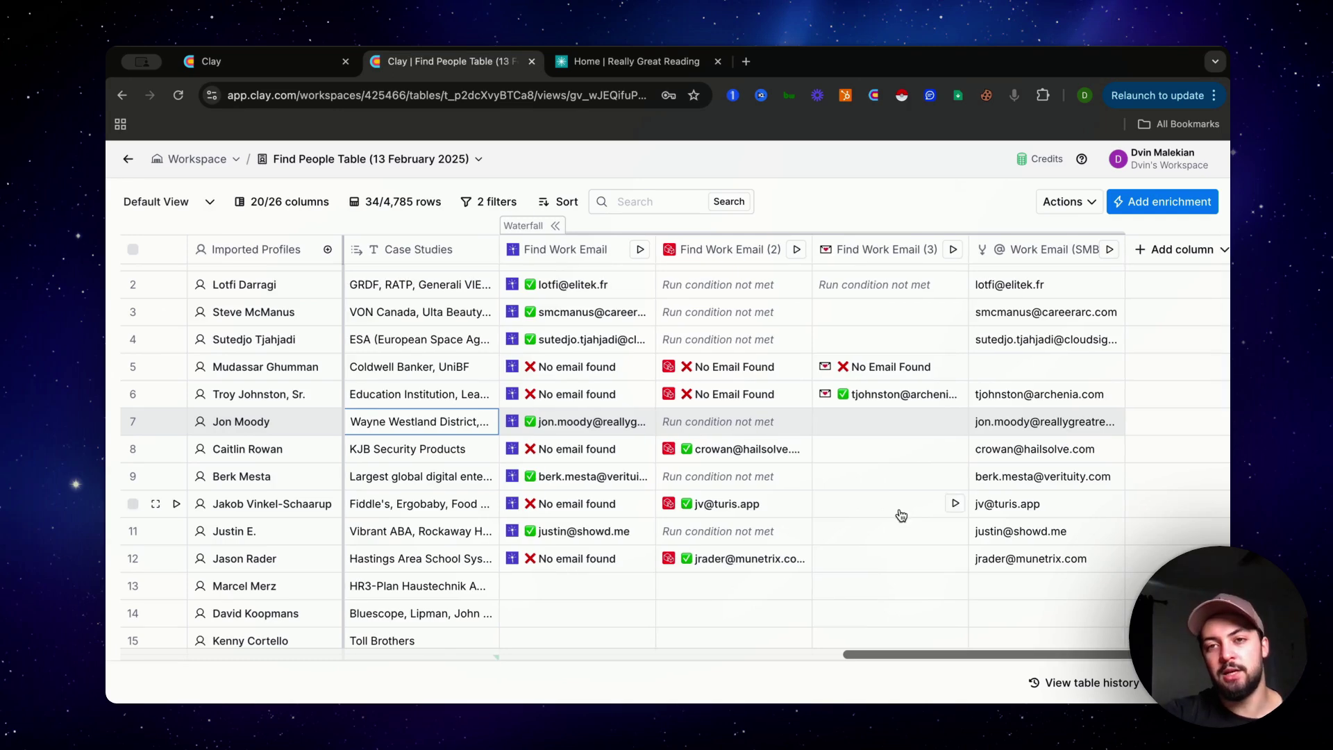
{"action": "scroll", "coordinate": [900, 515], "scroll_direction": "up", "scroll_amount": 1}
{"action": "scroll", "coordinate": [901, 514], "scroll_direction": "left", "scroll_amount": 1}
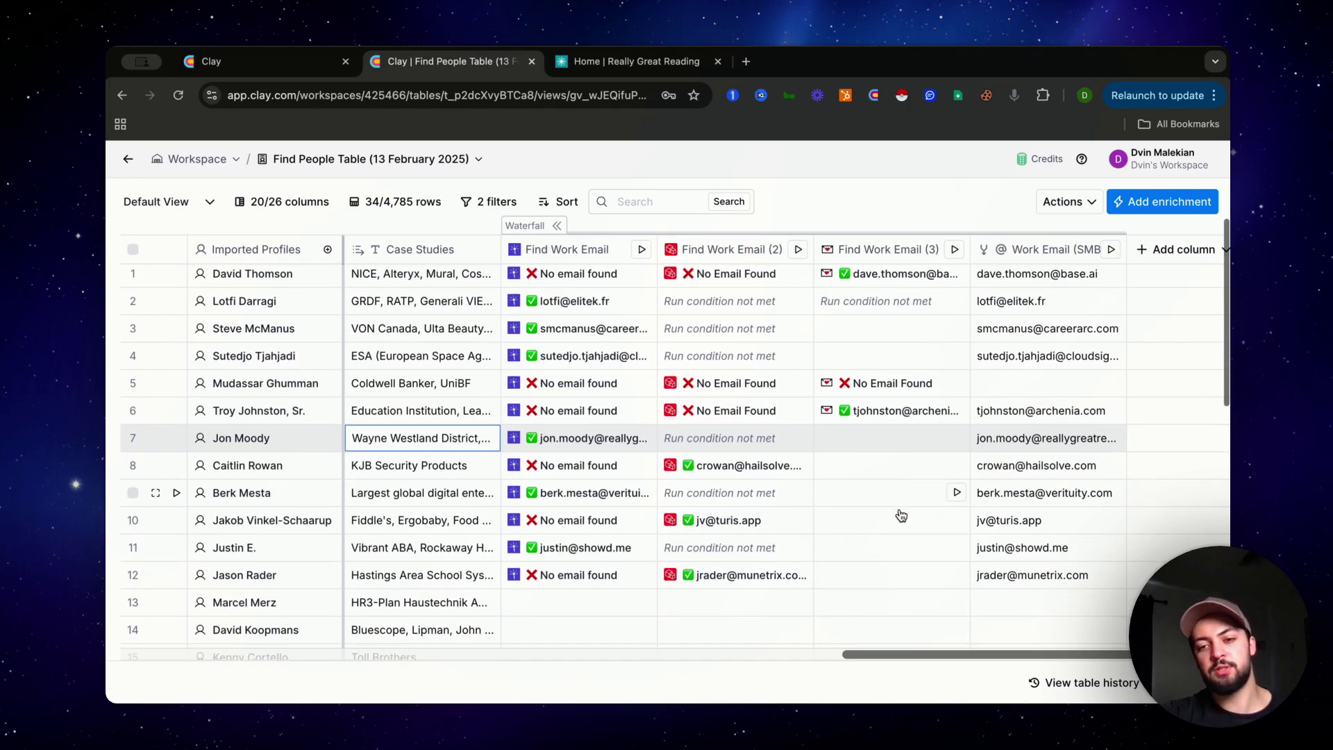
{"action": "scroll", "coordinate": [900, 515], "scroll_direction": "down", "scroll_amount": 1}
{"action": "scroll", "coordinate": [900, 515], "scroll_direction": "left", "scroll_amount": 1}
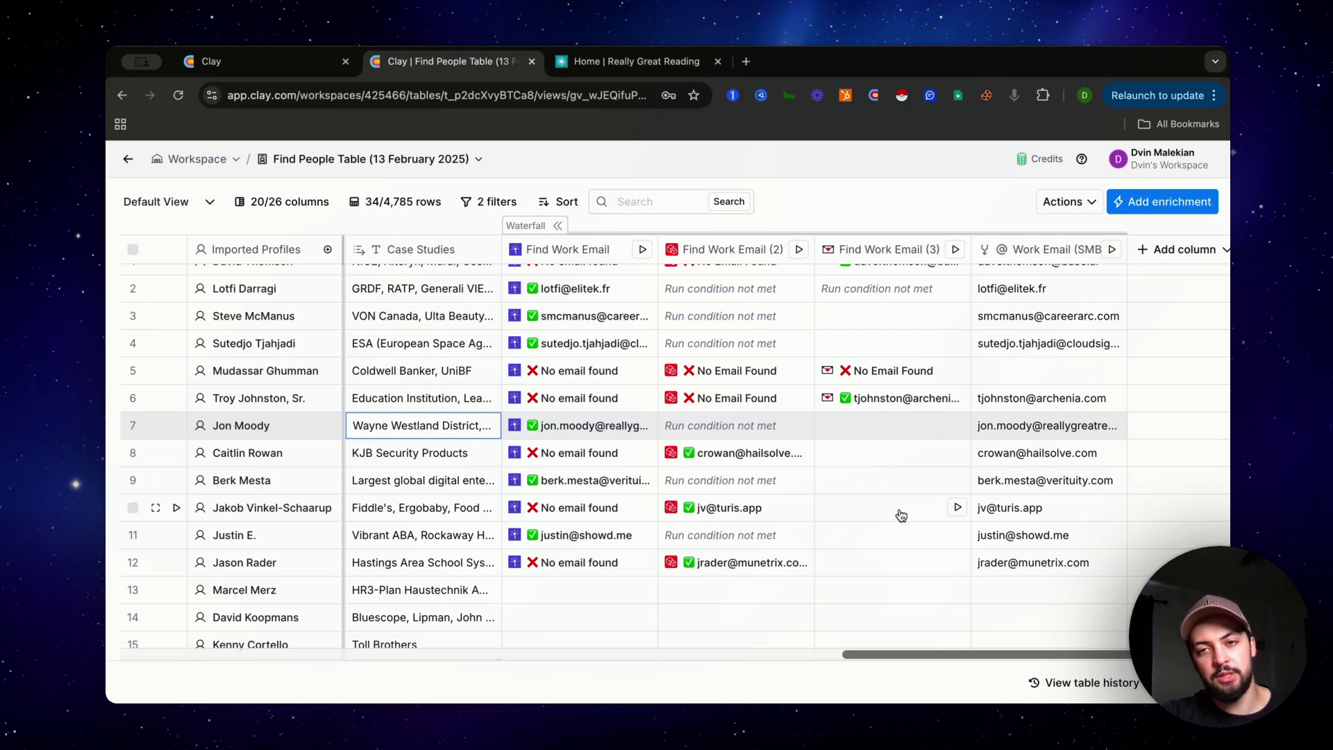
{"action": "scroll", "coordinate": [900, 514], "scroll_direction": "down", "scroll_amount": 1}
{"action": "scroll", "coordinate": [901, 514], "scroll_direction": "right", "scroll_amount": 1}
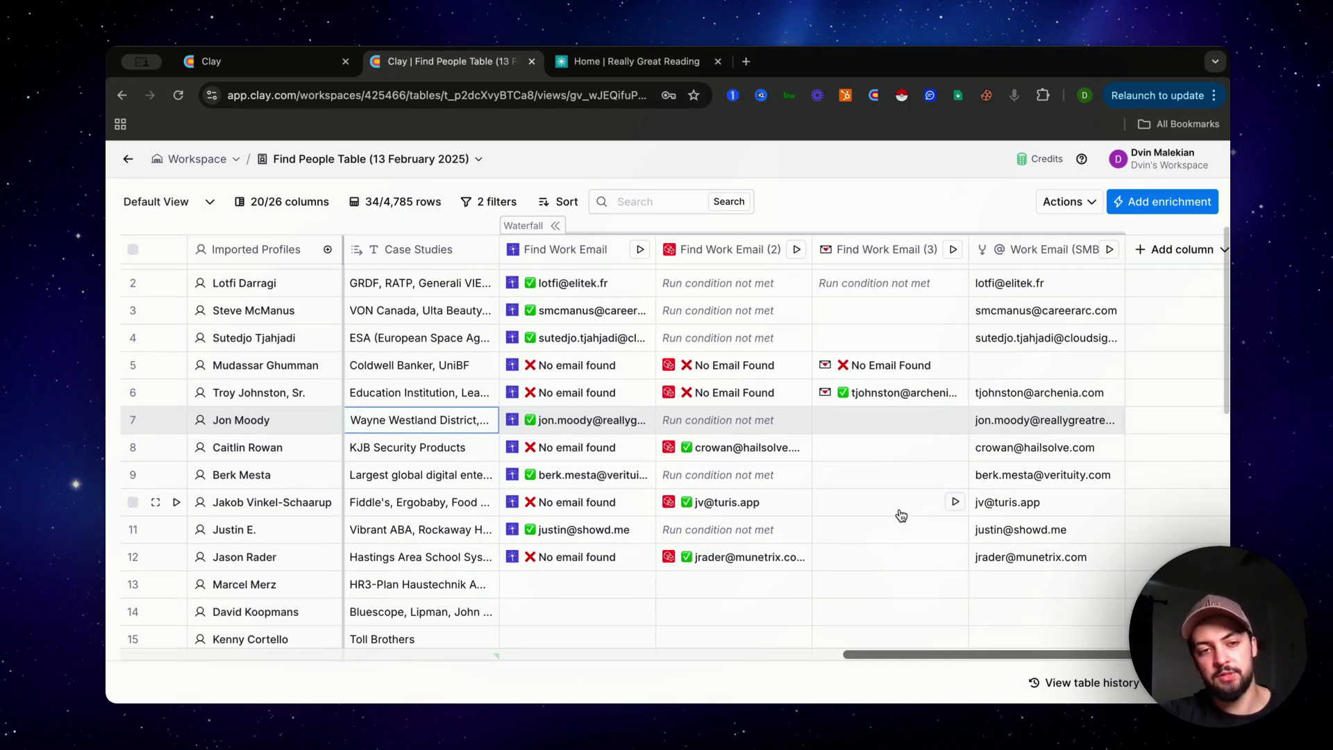
{"action": "scroll", "coordinate": [901, 515], "scroll_direction": "down", "scroll_amount": 1}
{"action": "scroll", "coordinate": [901, 514], "scroll_direction": "right", "scroll_amount": 1}
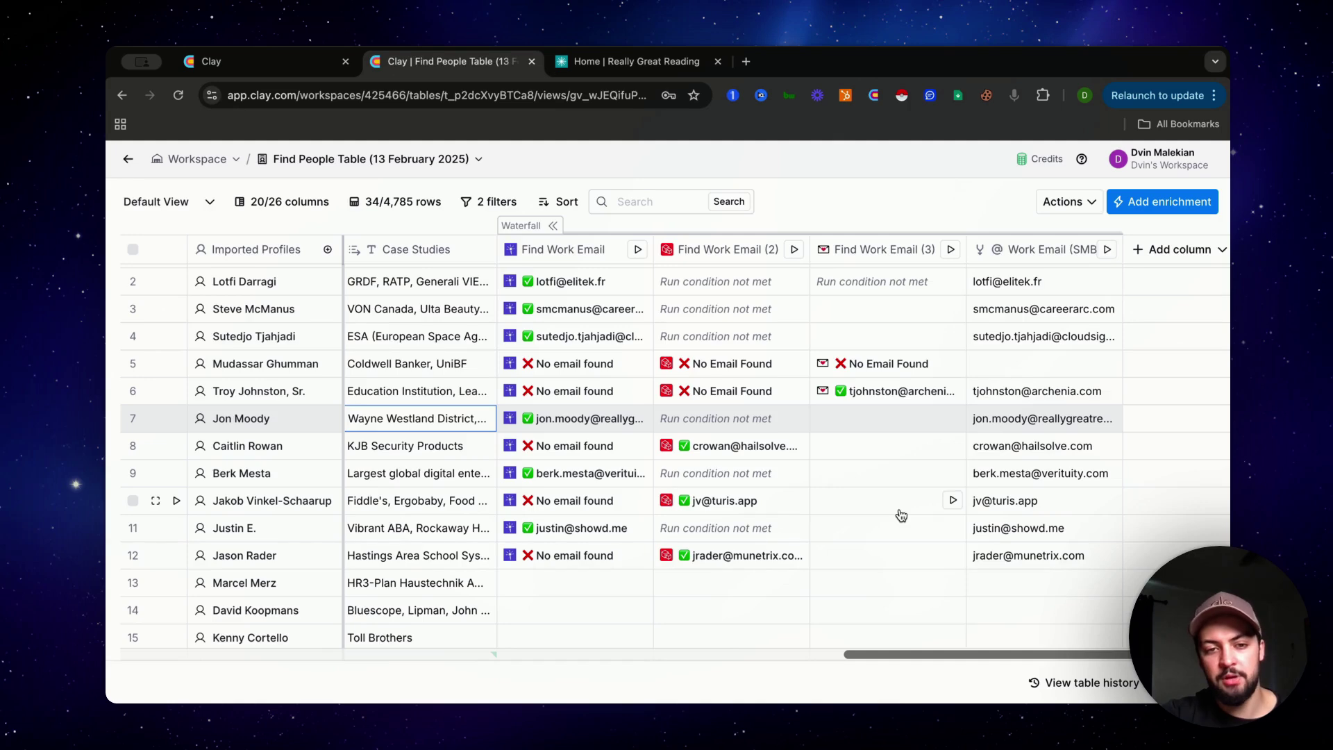
{"action": "scroll", "coordinate": [900, 515], "scroll_direction": "left", "scroll_amount": 1}
{"action": "scroll", "coordinate": [901, 515], "scroll_direction": "down", "scroll_amount": 1}
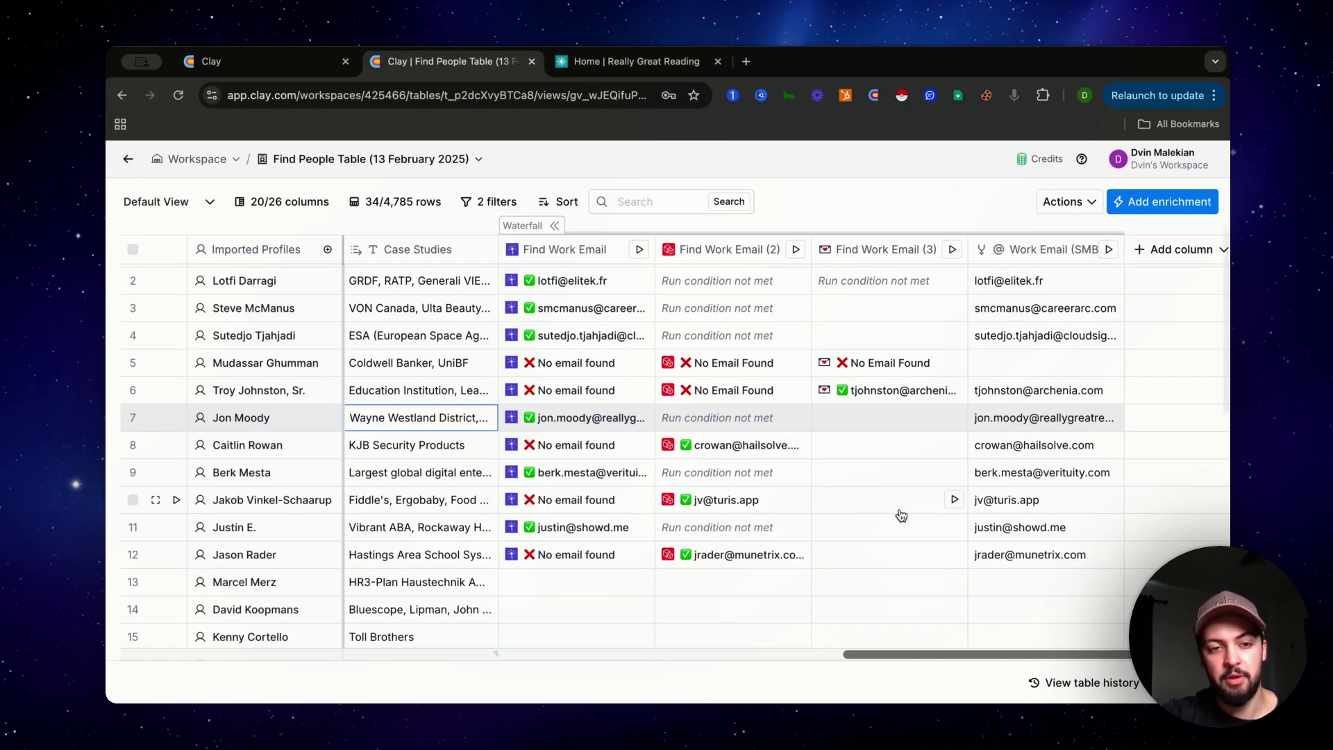
{"action": "scroll", "coordinate": [900, 515], "scroll_direction": "down", "scroll_amount": 1}
{"action": "scroll", "coordinate": [900, 514], "scroll_direction": "left", "scroll_amount": 1}
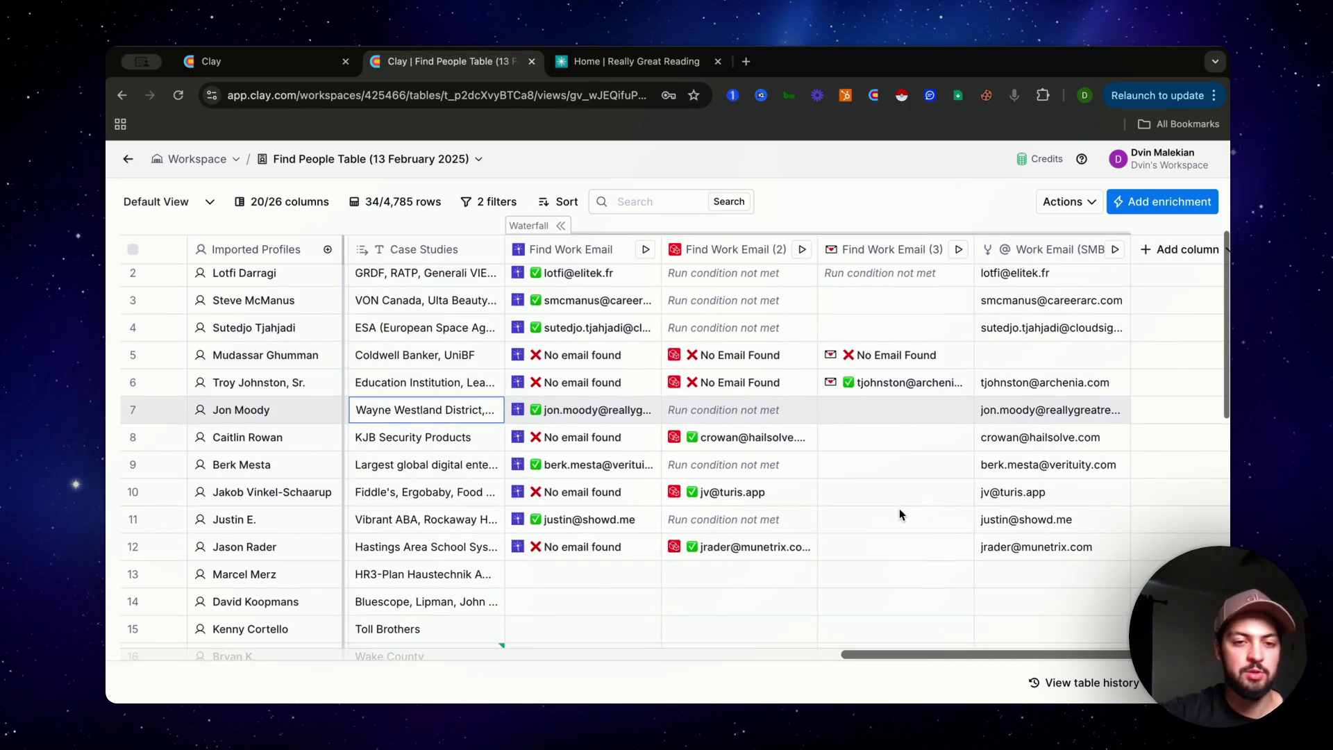
{"action": "scroll", "coordinate": [899, 510], "scroll_direction": "down", "scroll_amount": 1}
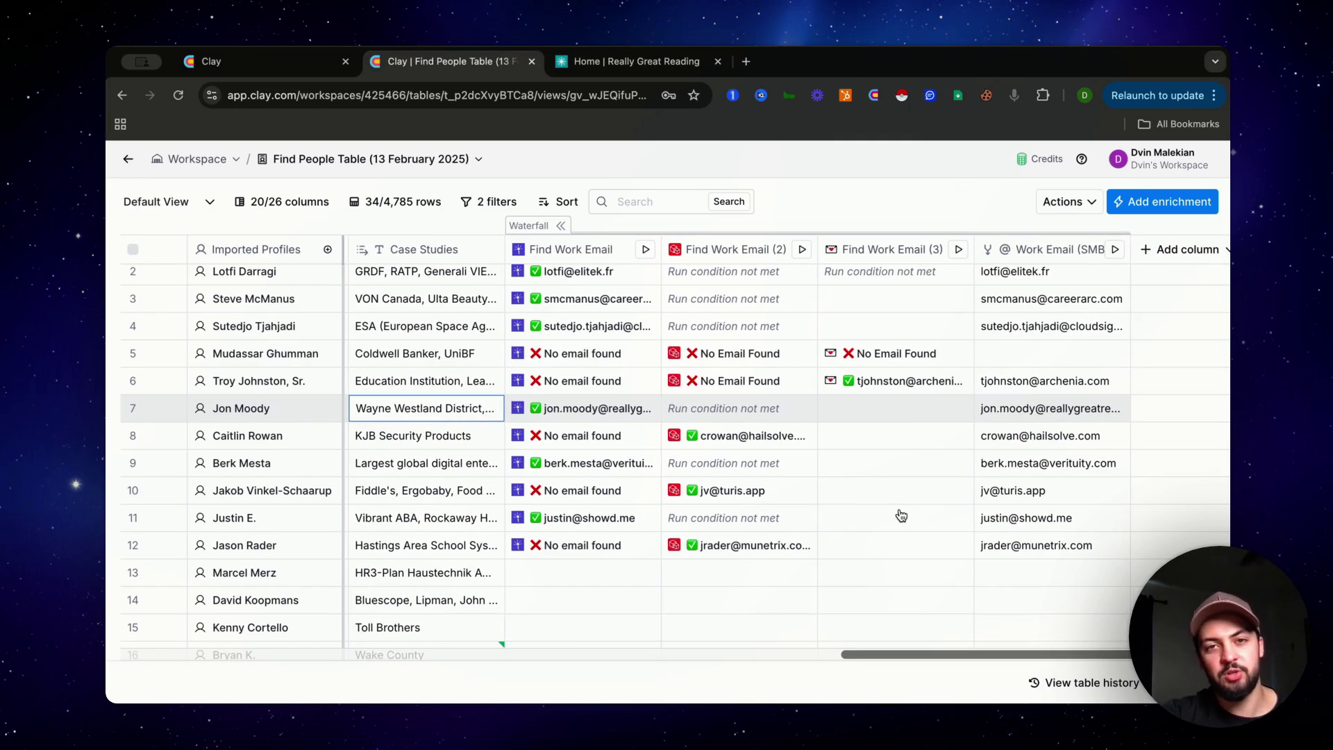